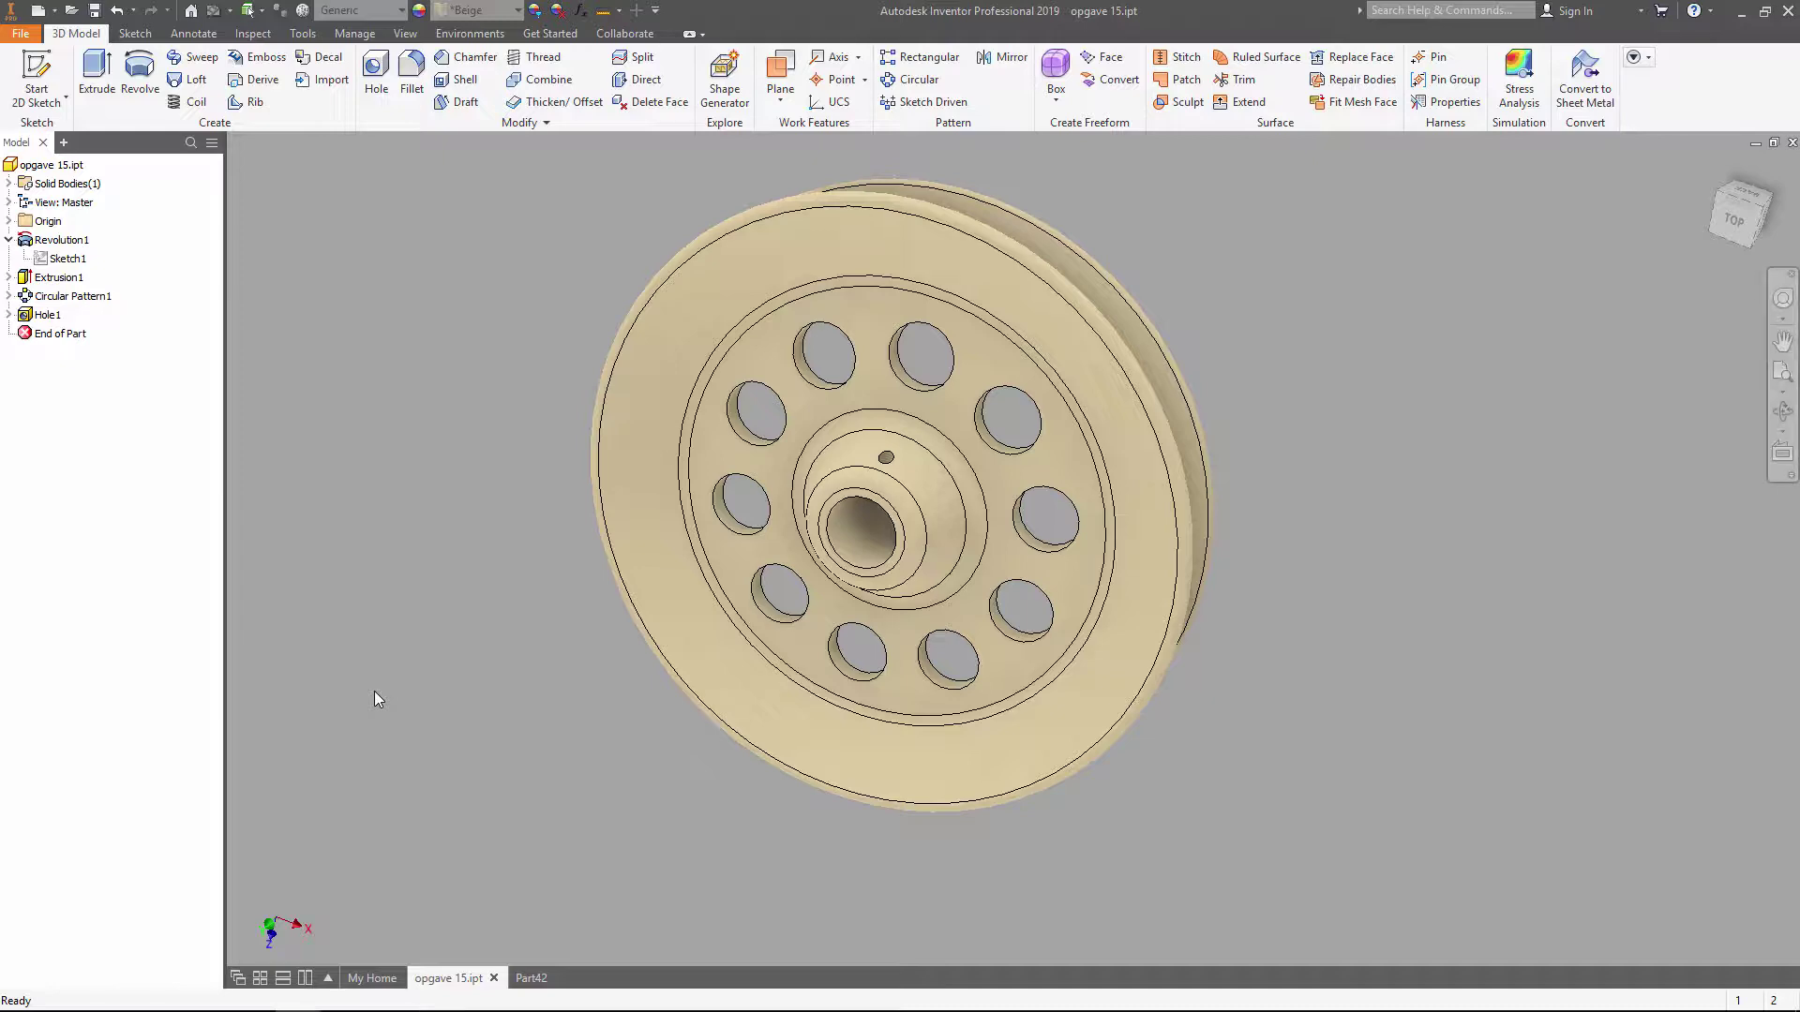
# Step: Glance at the finished pulley in opgave 15.ipt, then switch to Part42's empty Sketch1
pyautogui.keyDown('shift'); pyautogui.moveTo(374, 692); pyautogui.dragTo(380, 705, button='middle'); pyautogui.keyUp('shift')
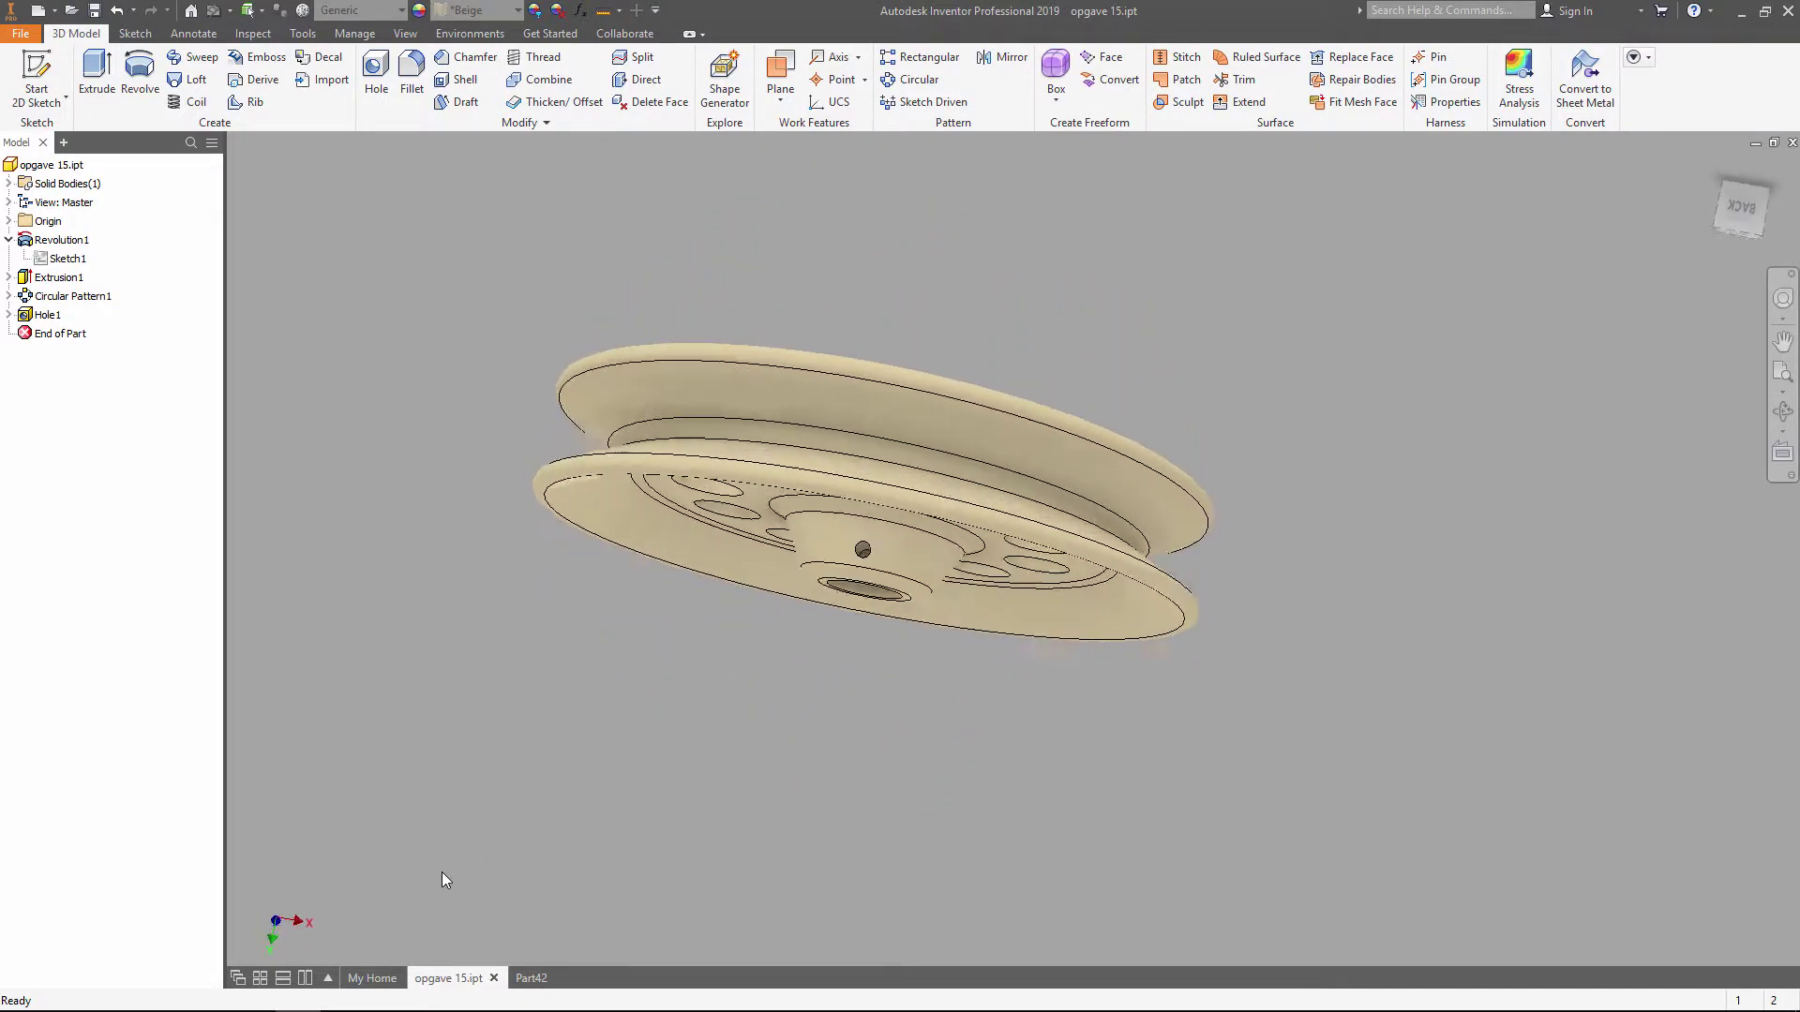
pyautogui.click(531, 977)
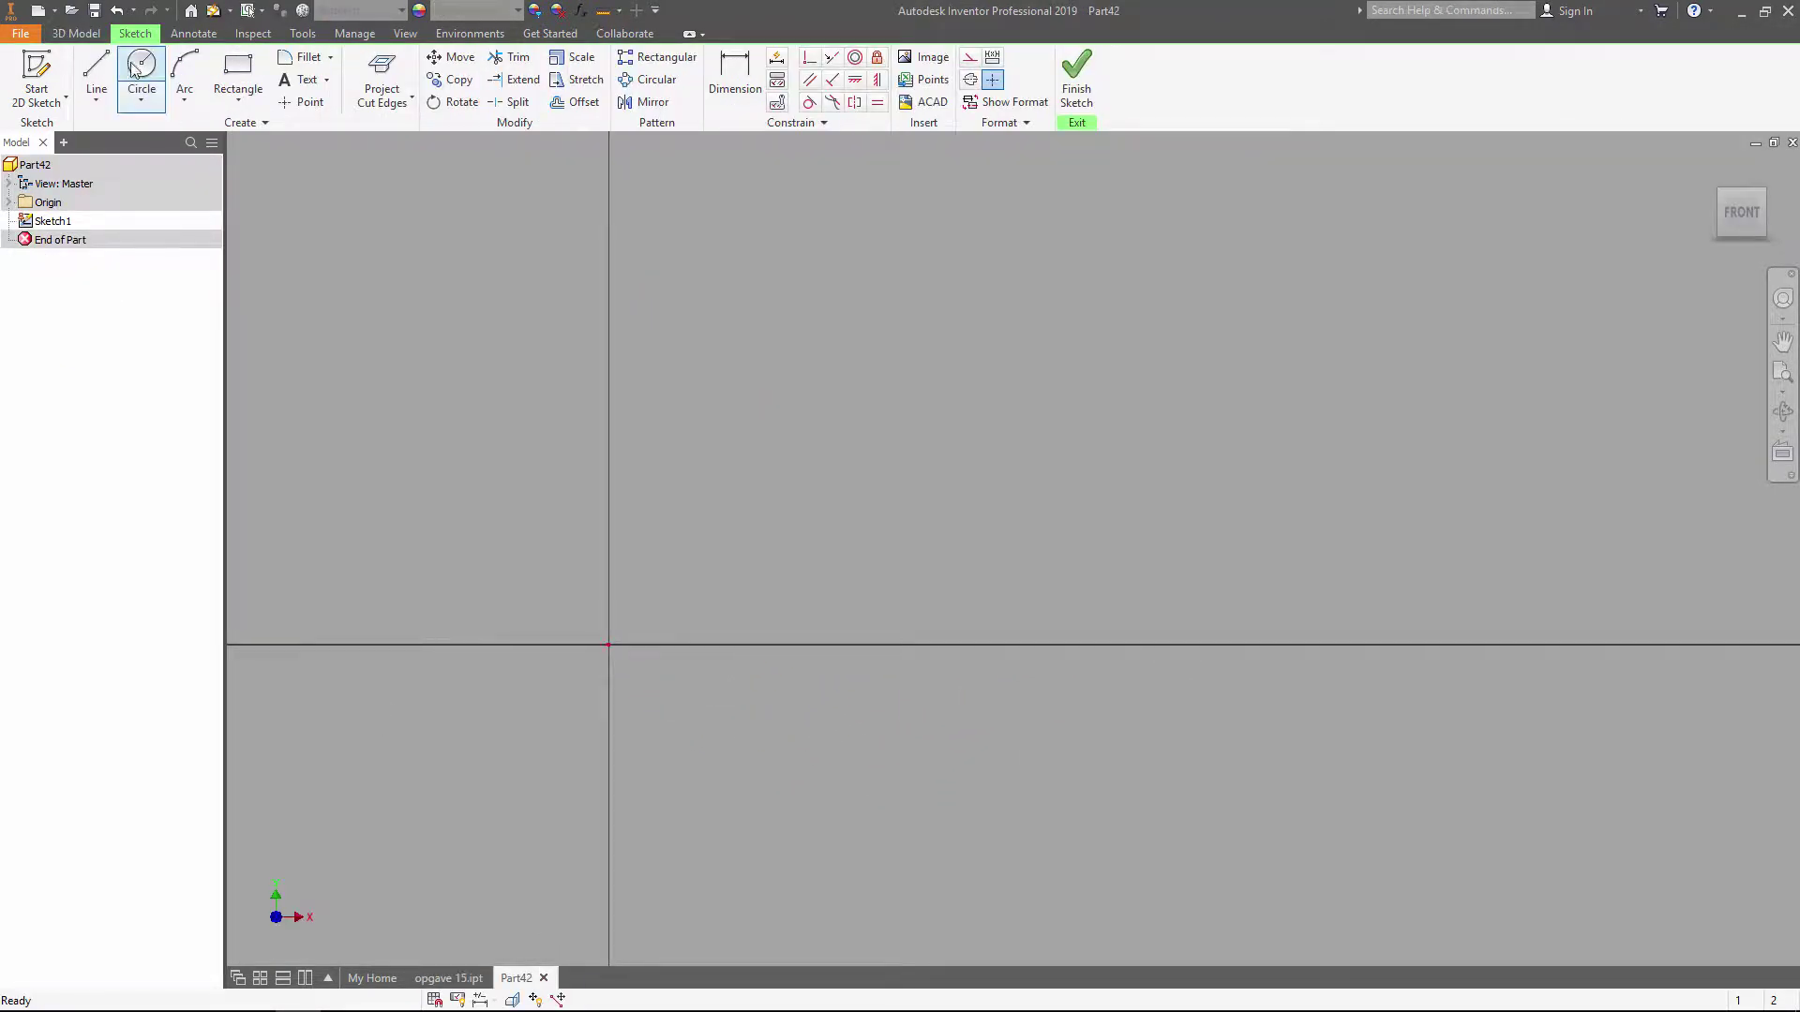
# Step: Draw a 35 mm vertical line from the origin and convert it to a centerline
pyautogui.click(97, 75)
pyautogui.click(608, 645)
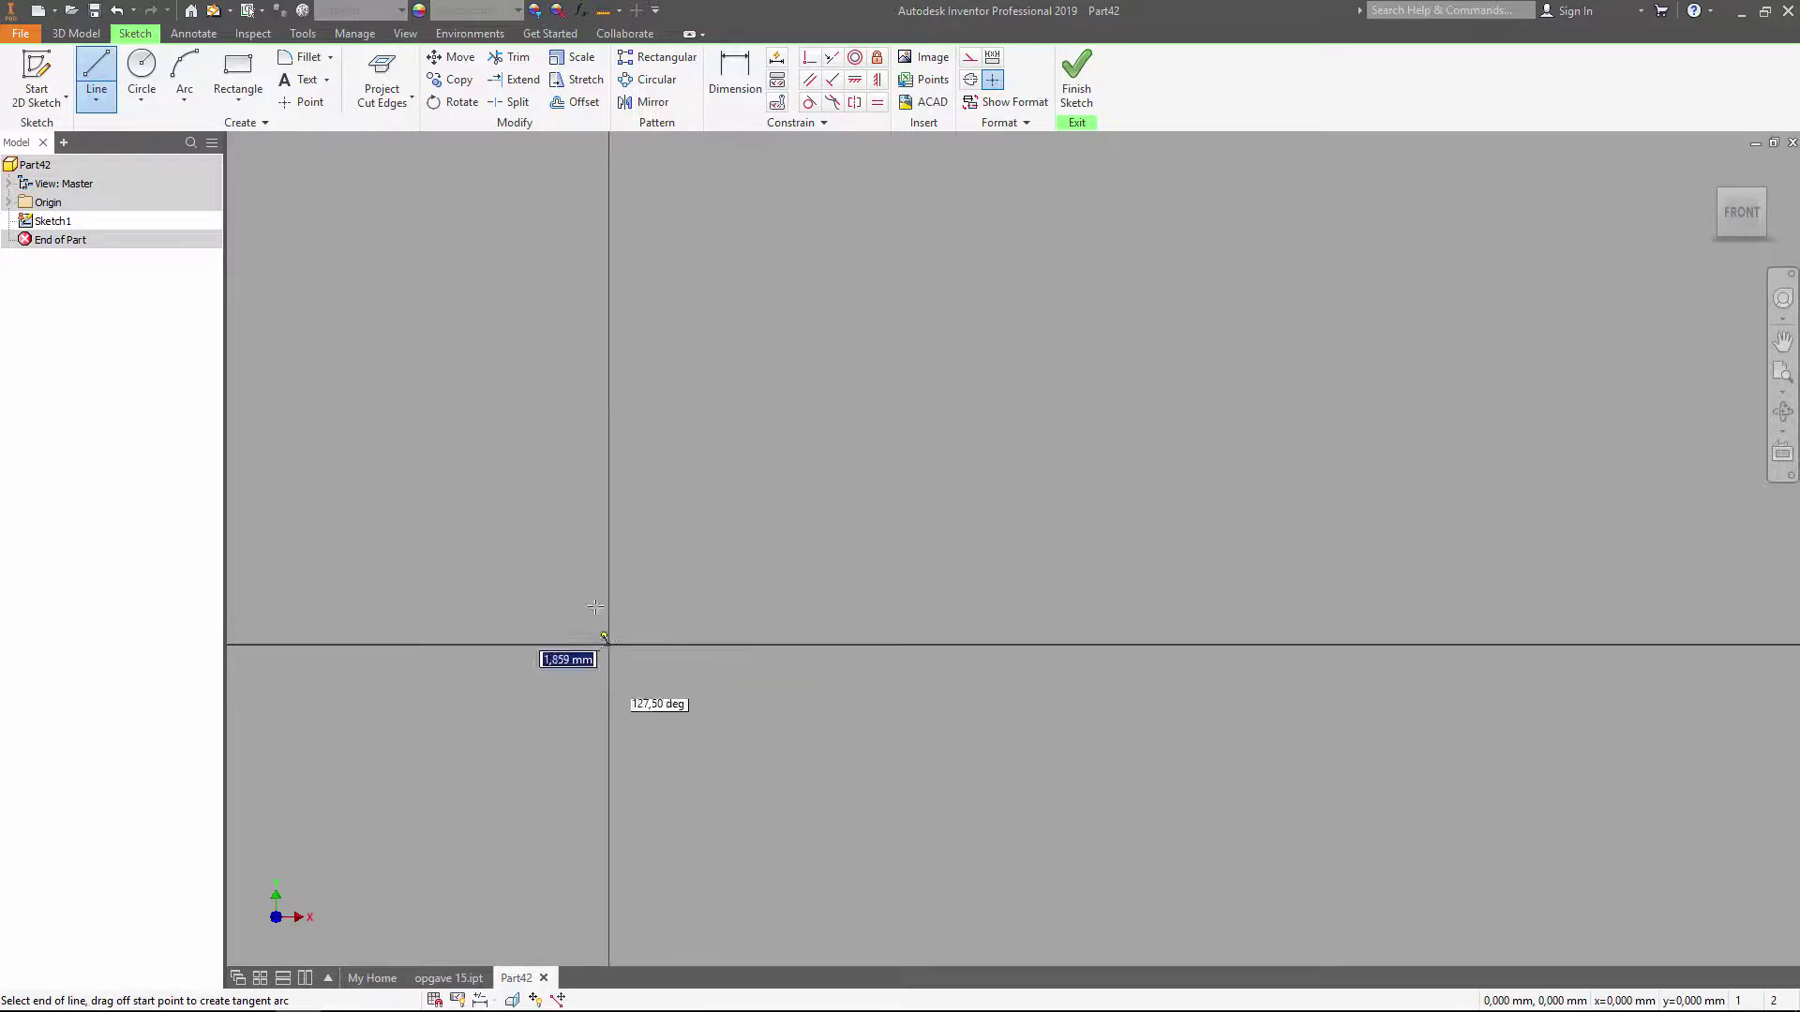
pyautogui.write('35')
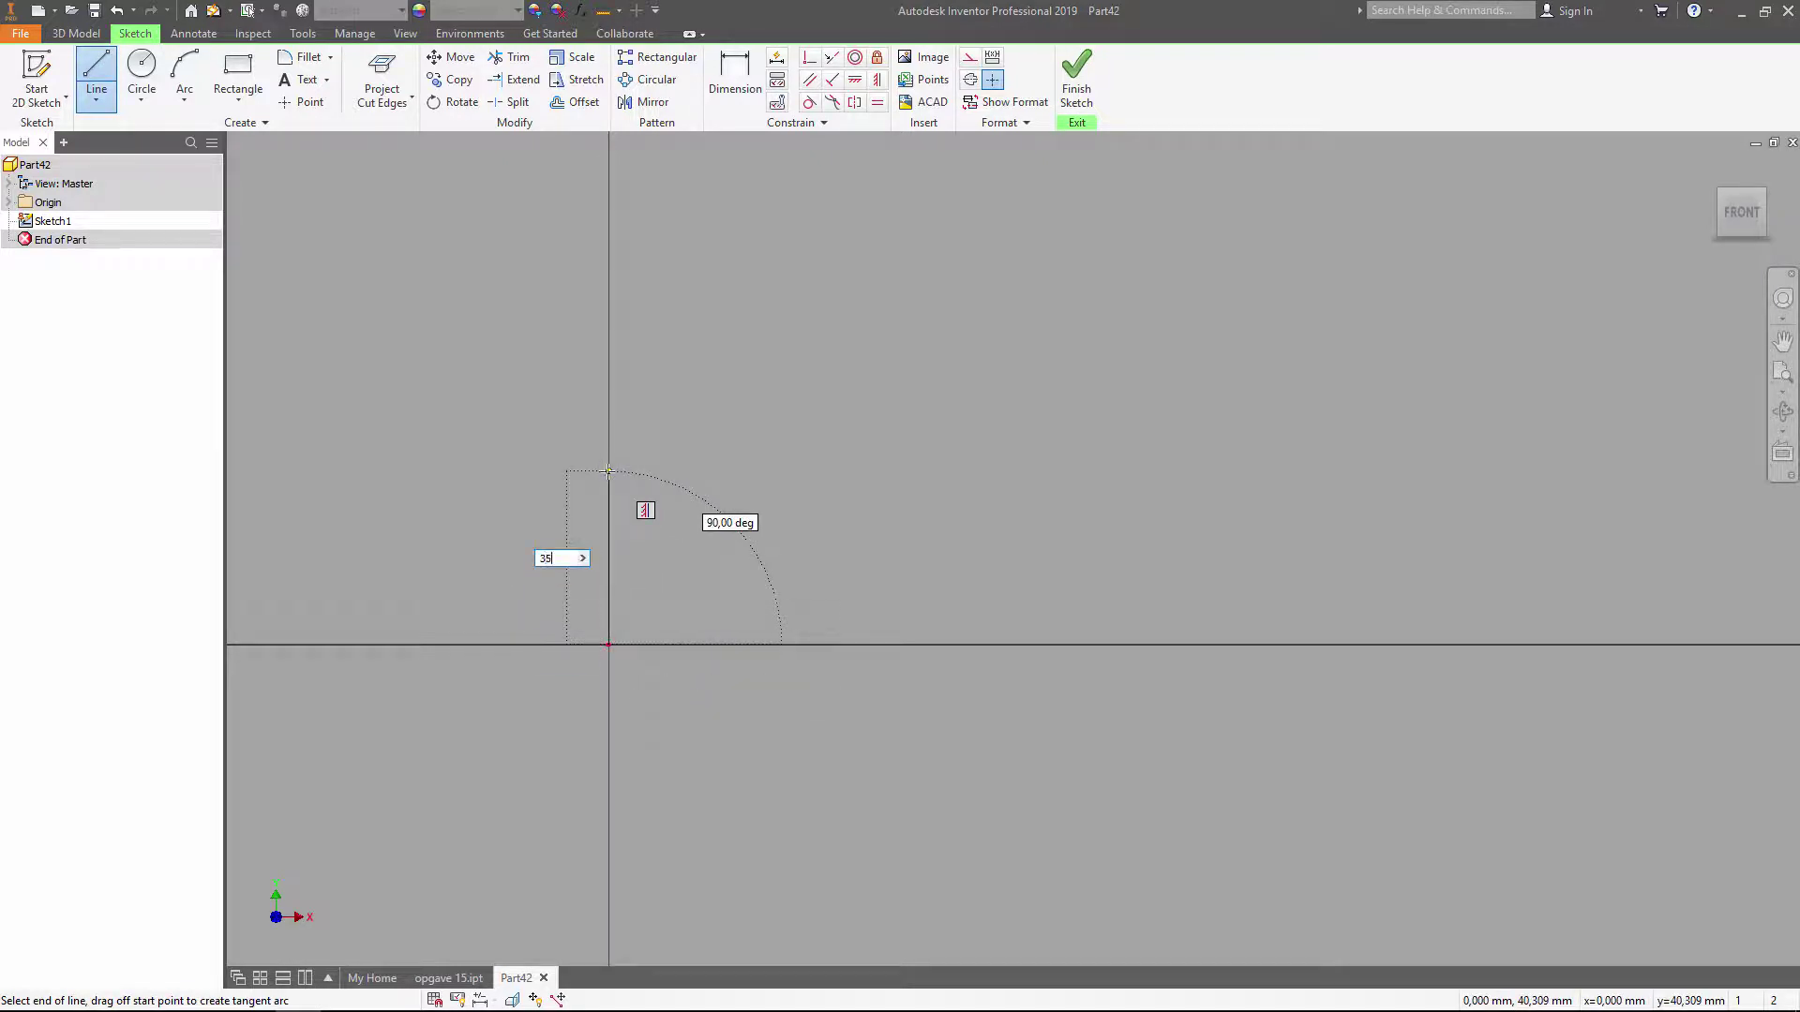
pyautogui.press('Return')
pyautogui.press('Escape')
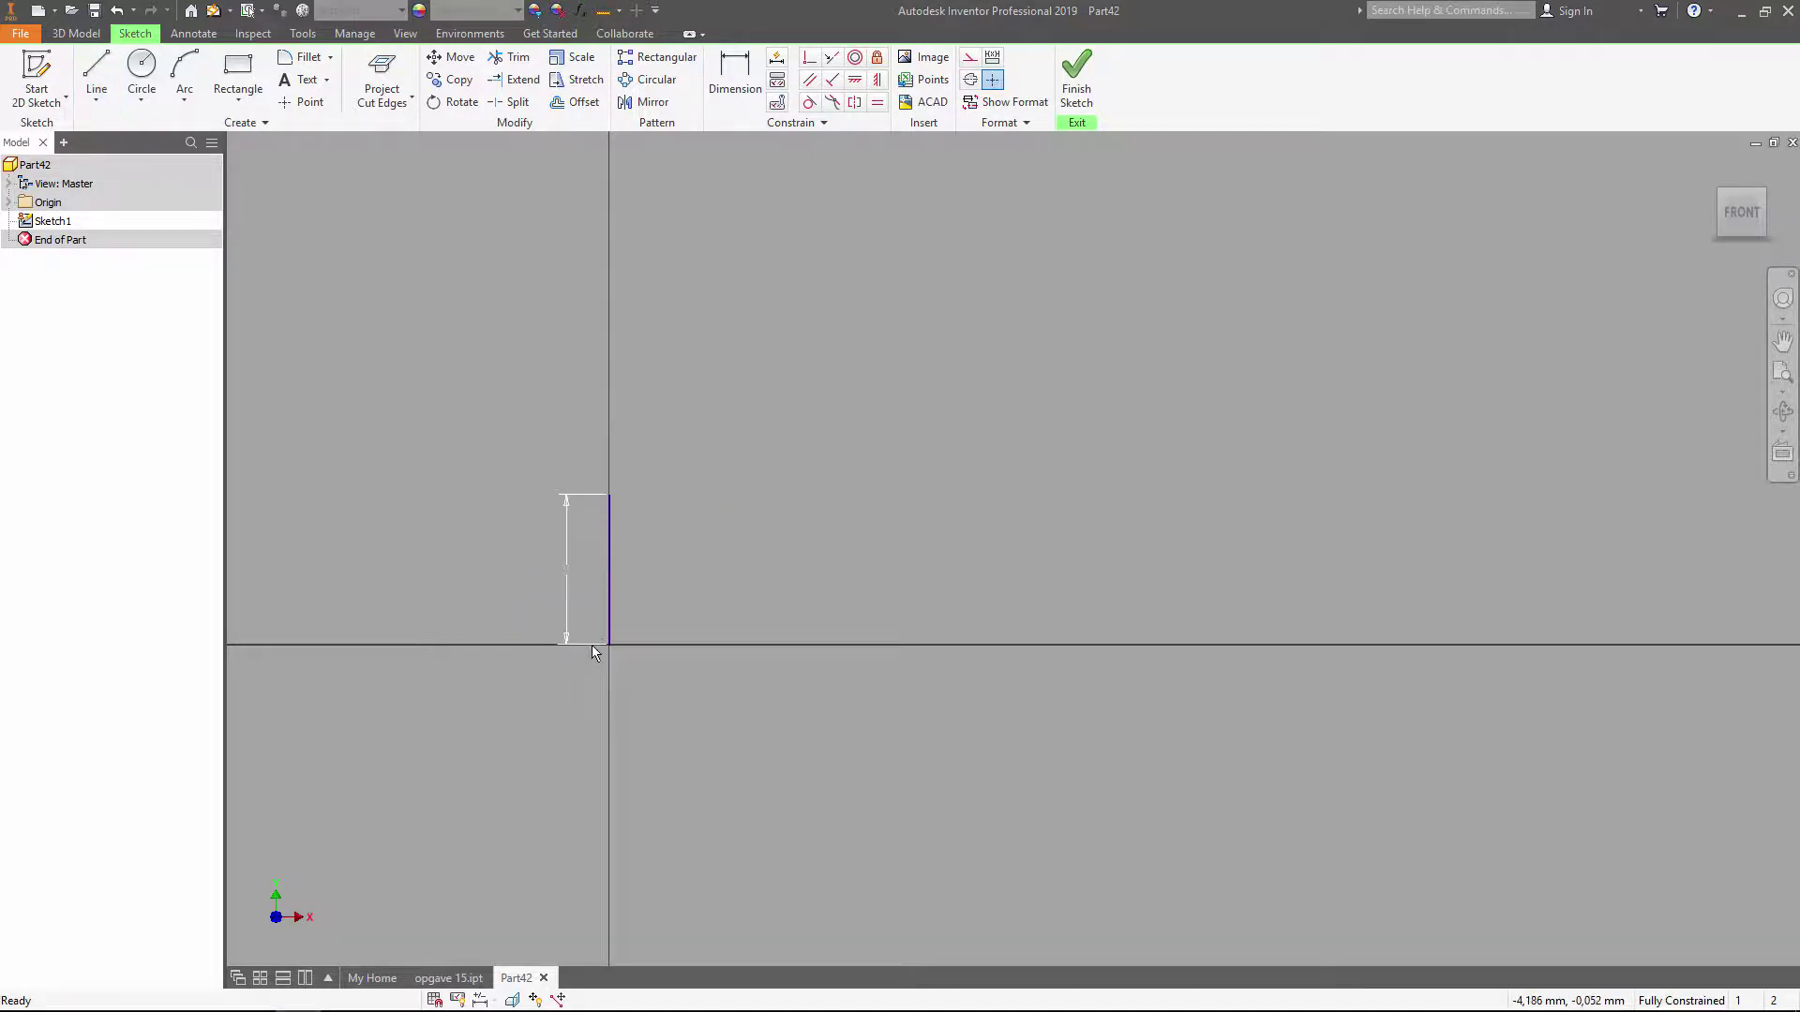
pyautogui.click(608, 611)
pyautogui.rightClick(608, 611)
pyautogui.click(616, 661)
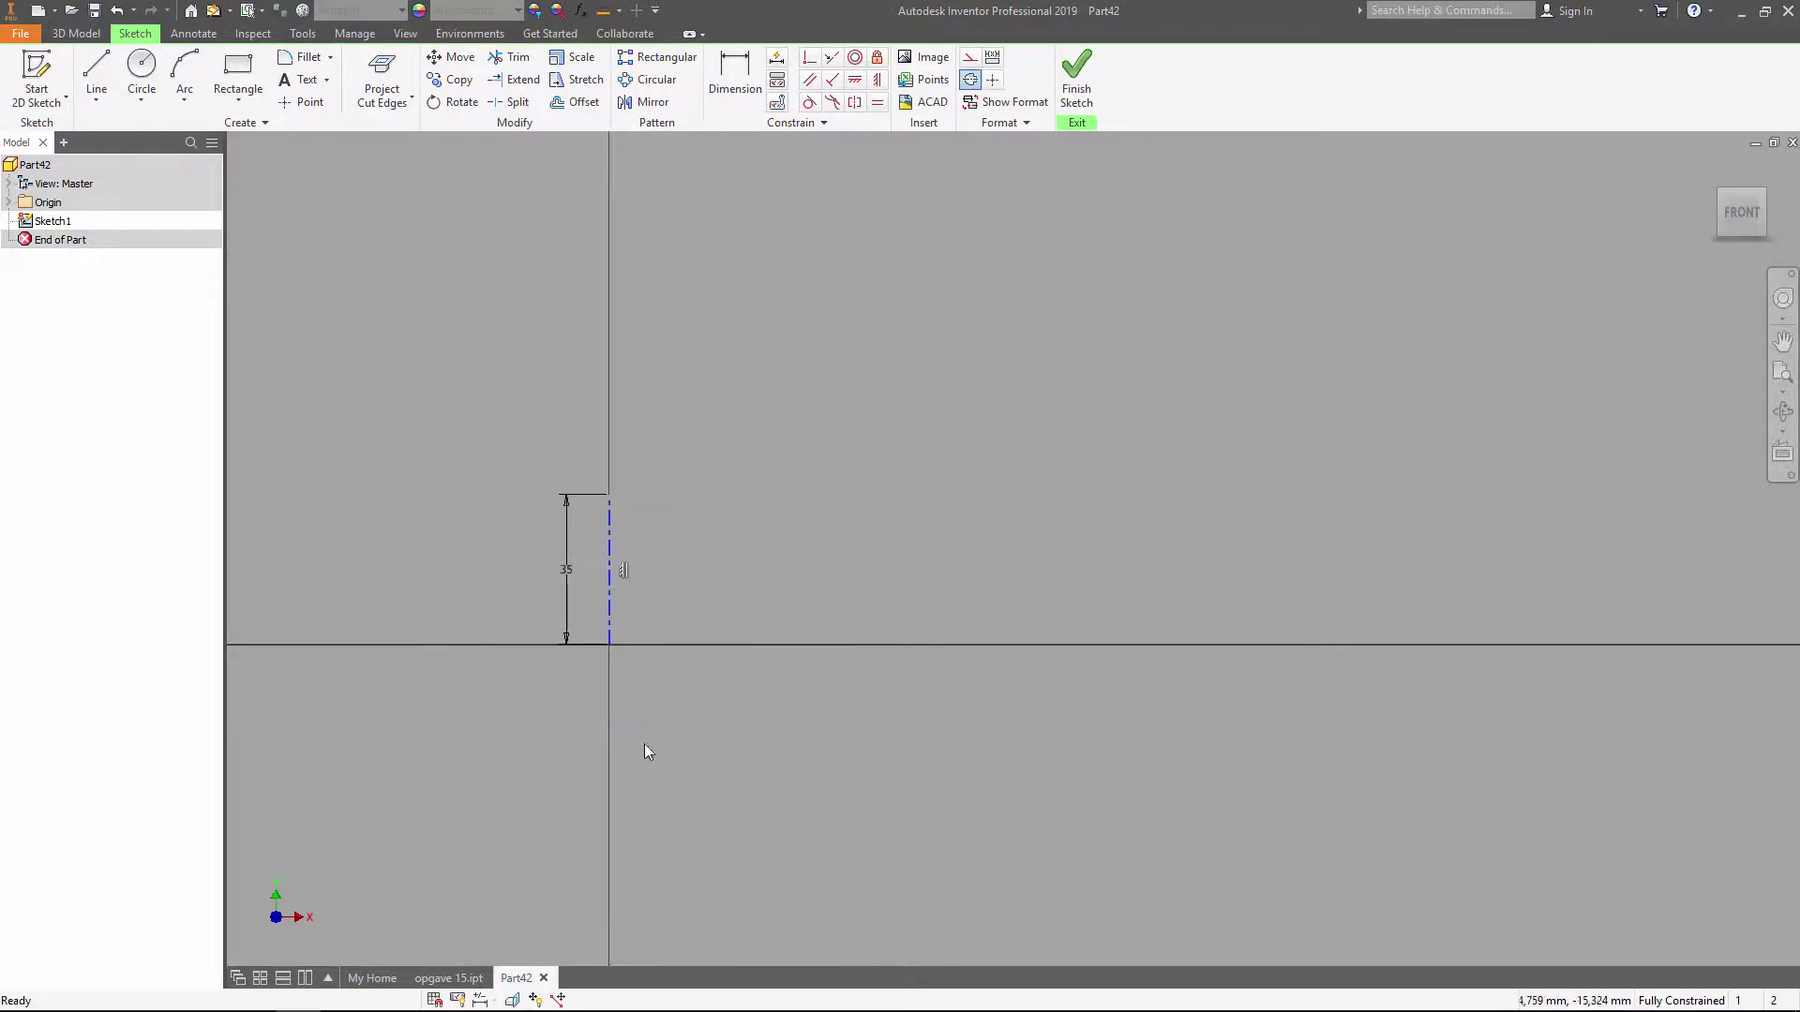
# Step: Draw the open pulley profile from the origin, ending in a dragged tangent arc
pyautogui.rightClick(659, 744)
pyautogui.click(662, 688)
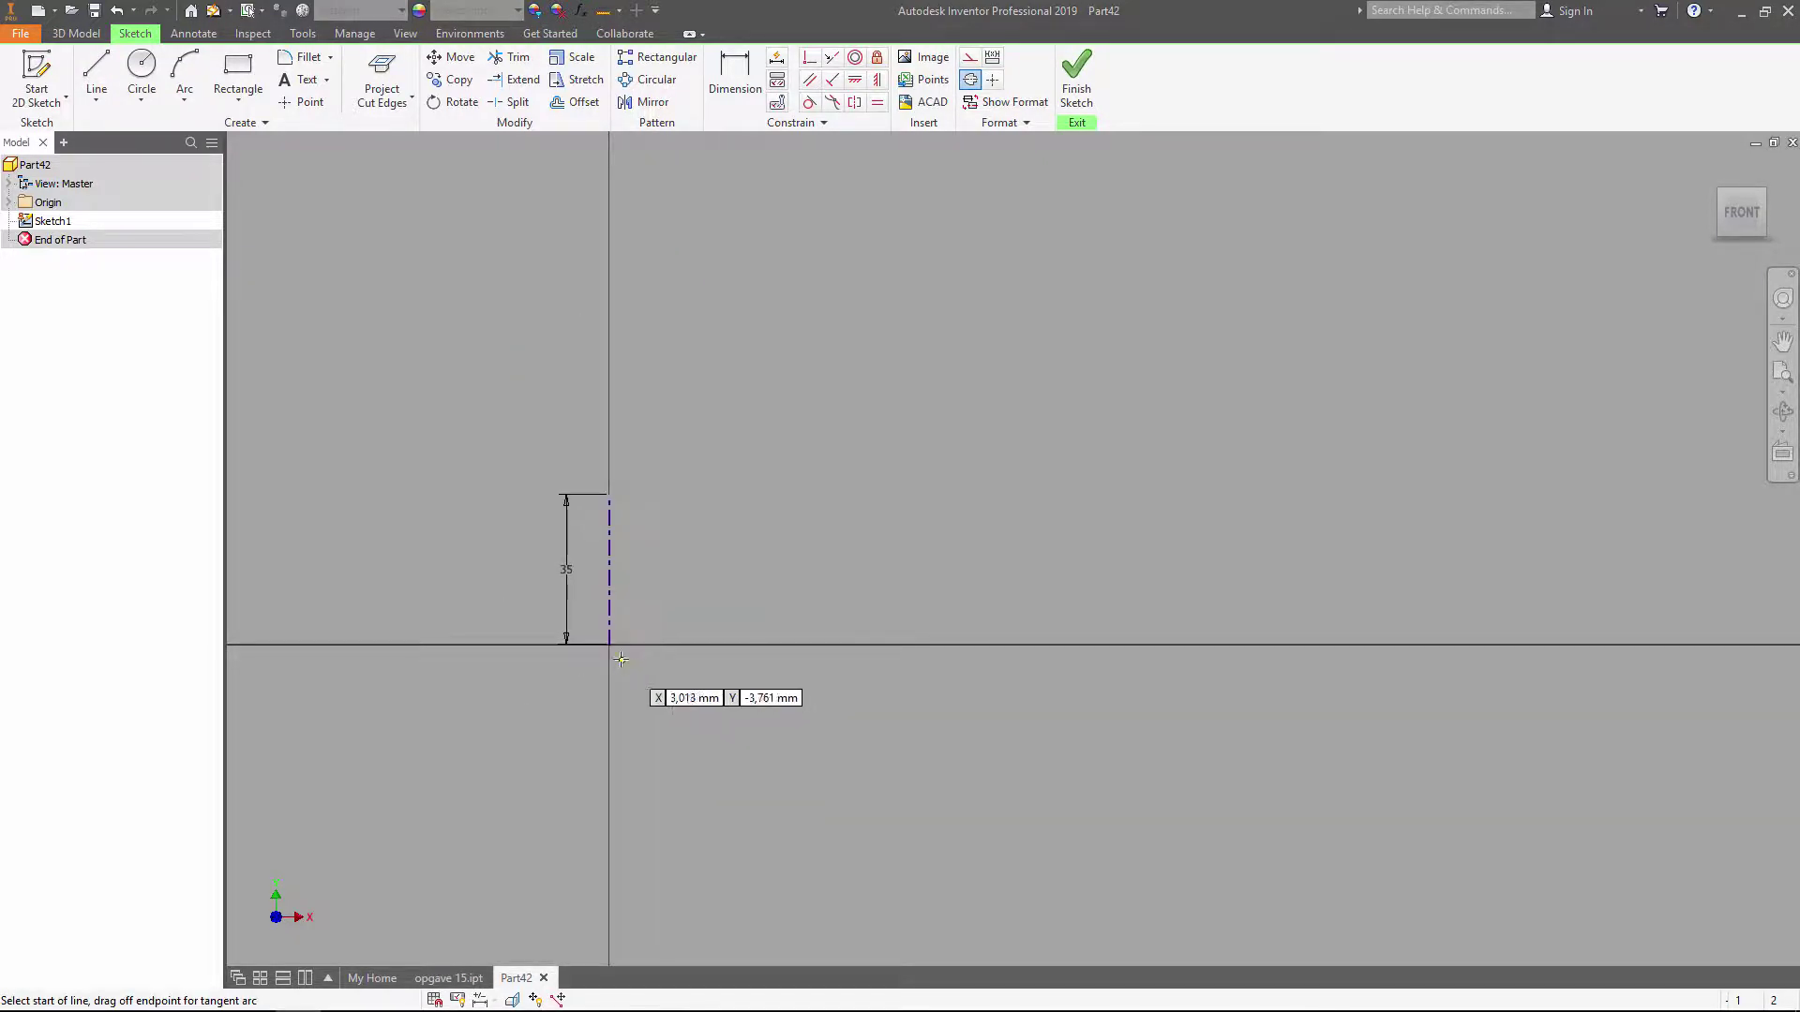
pyautogui.click(610, 644)
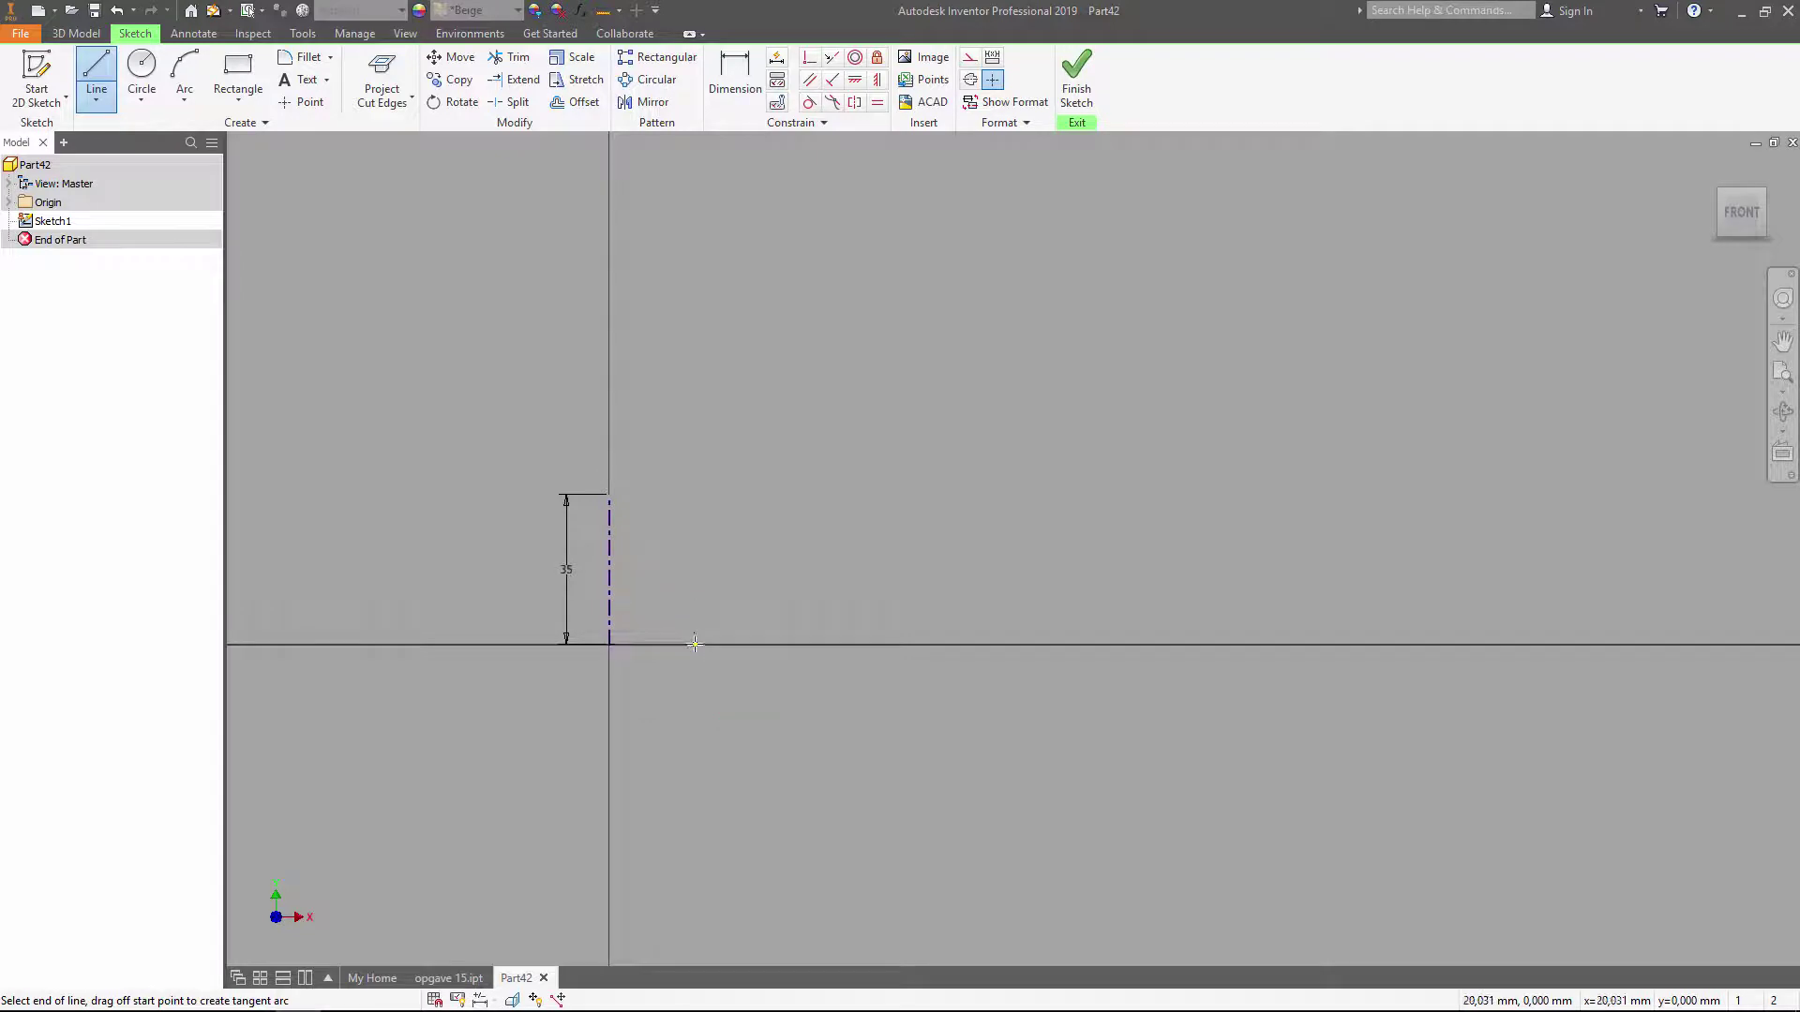
pyautogui.click(694, 644)
pyautogui.click(694, 459)
pyautogui.click(766, 459)
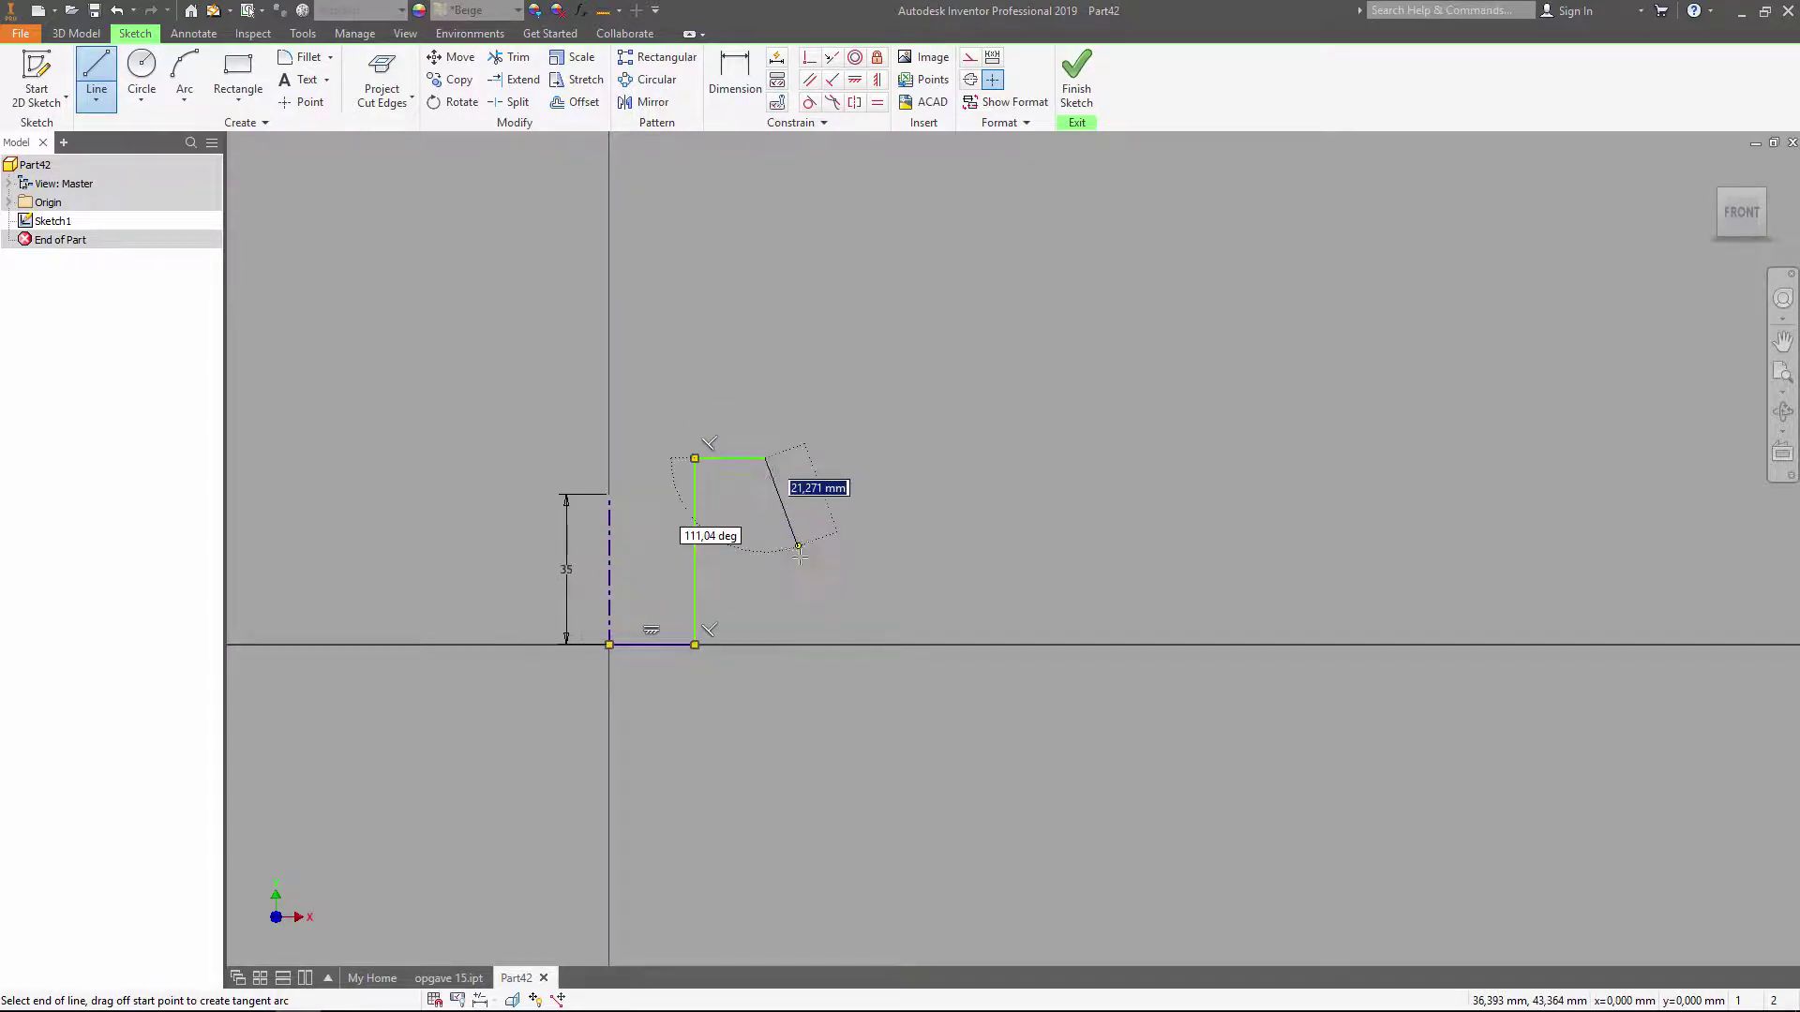
pyautogui.click(803, 593)
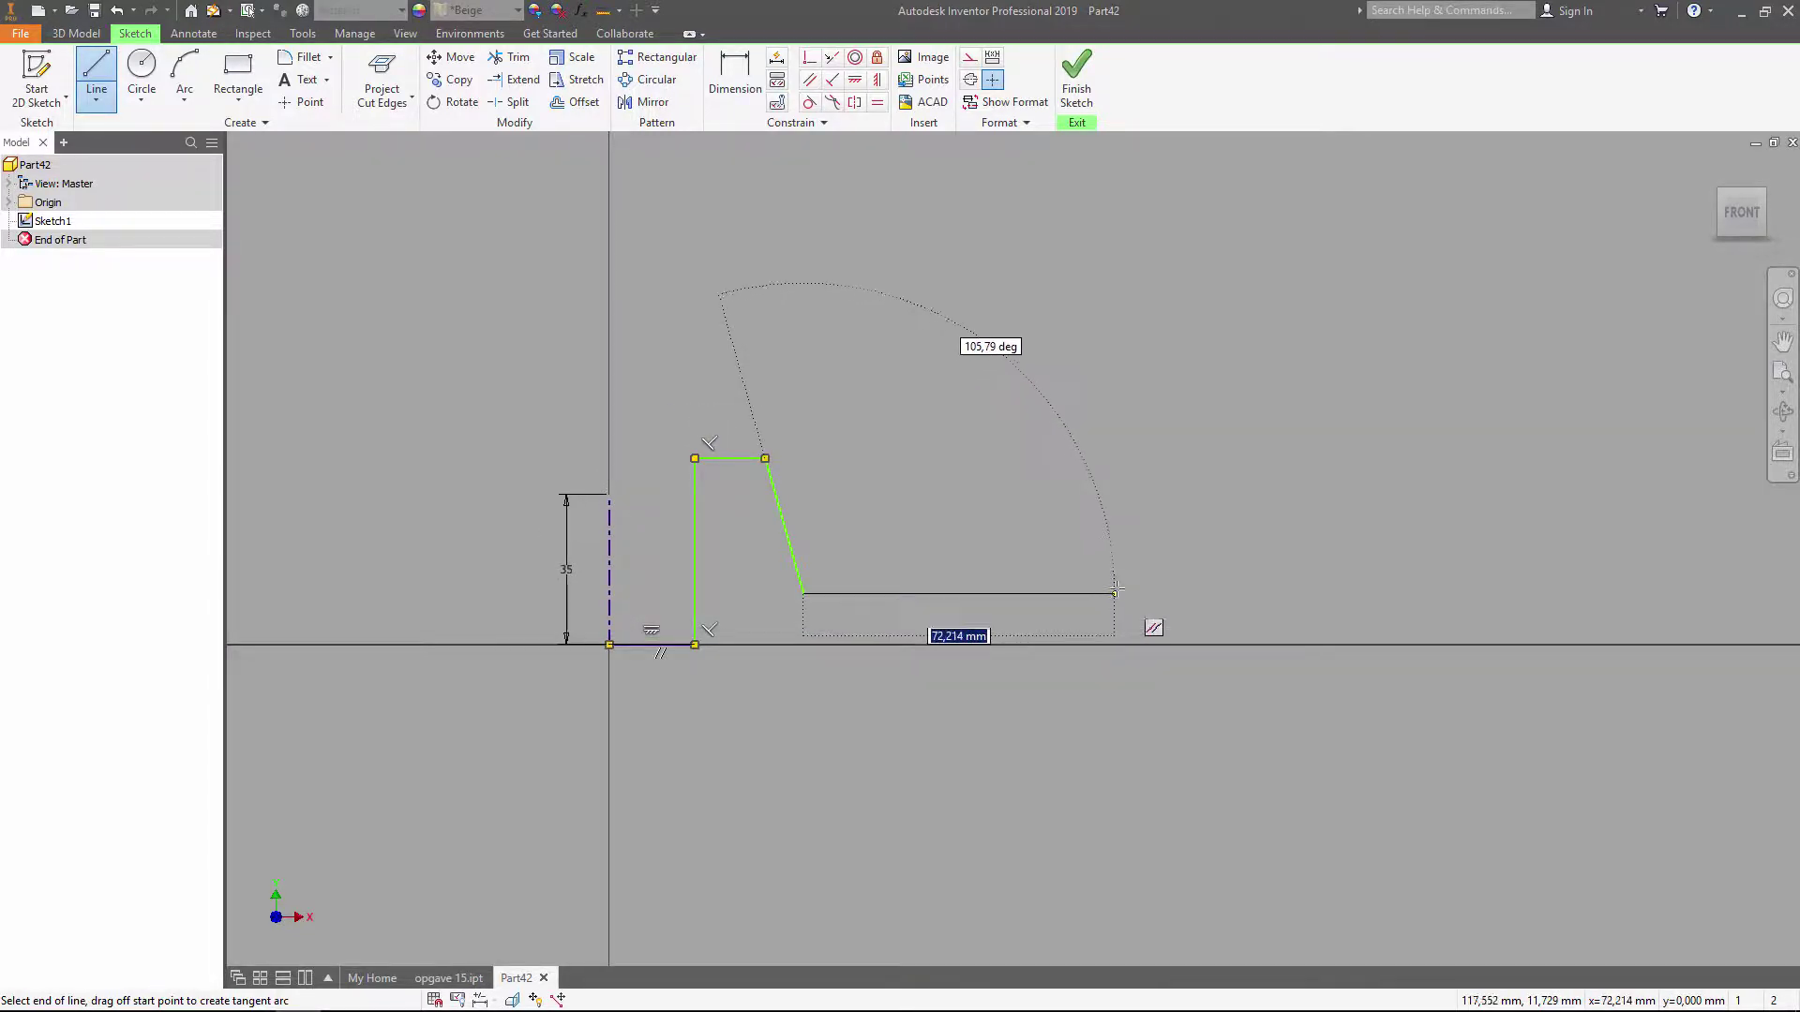
pyautogui.click(1116, 588)
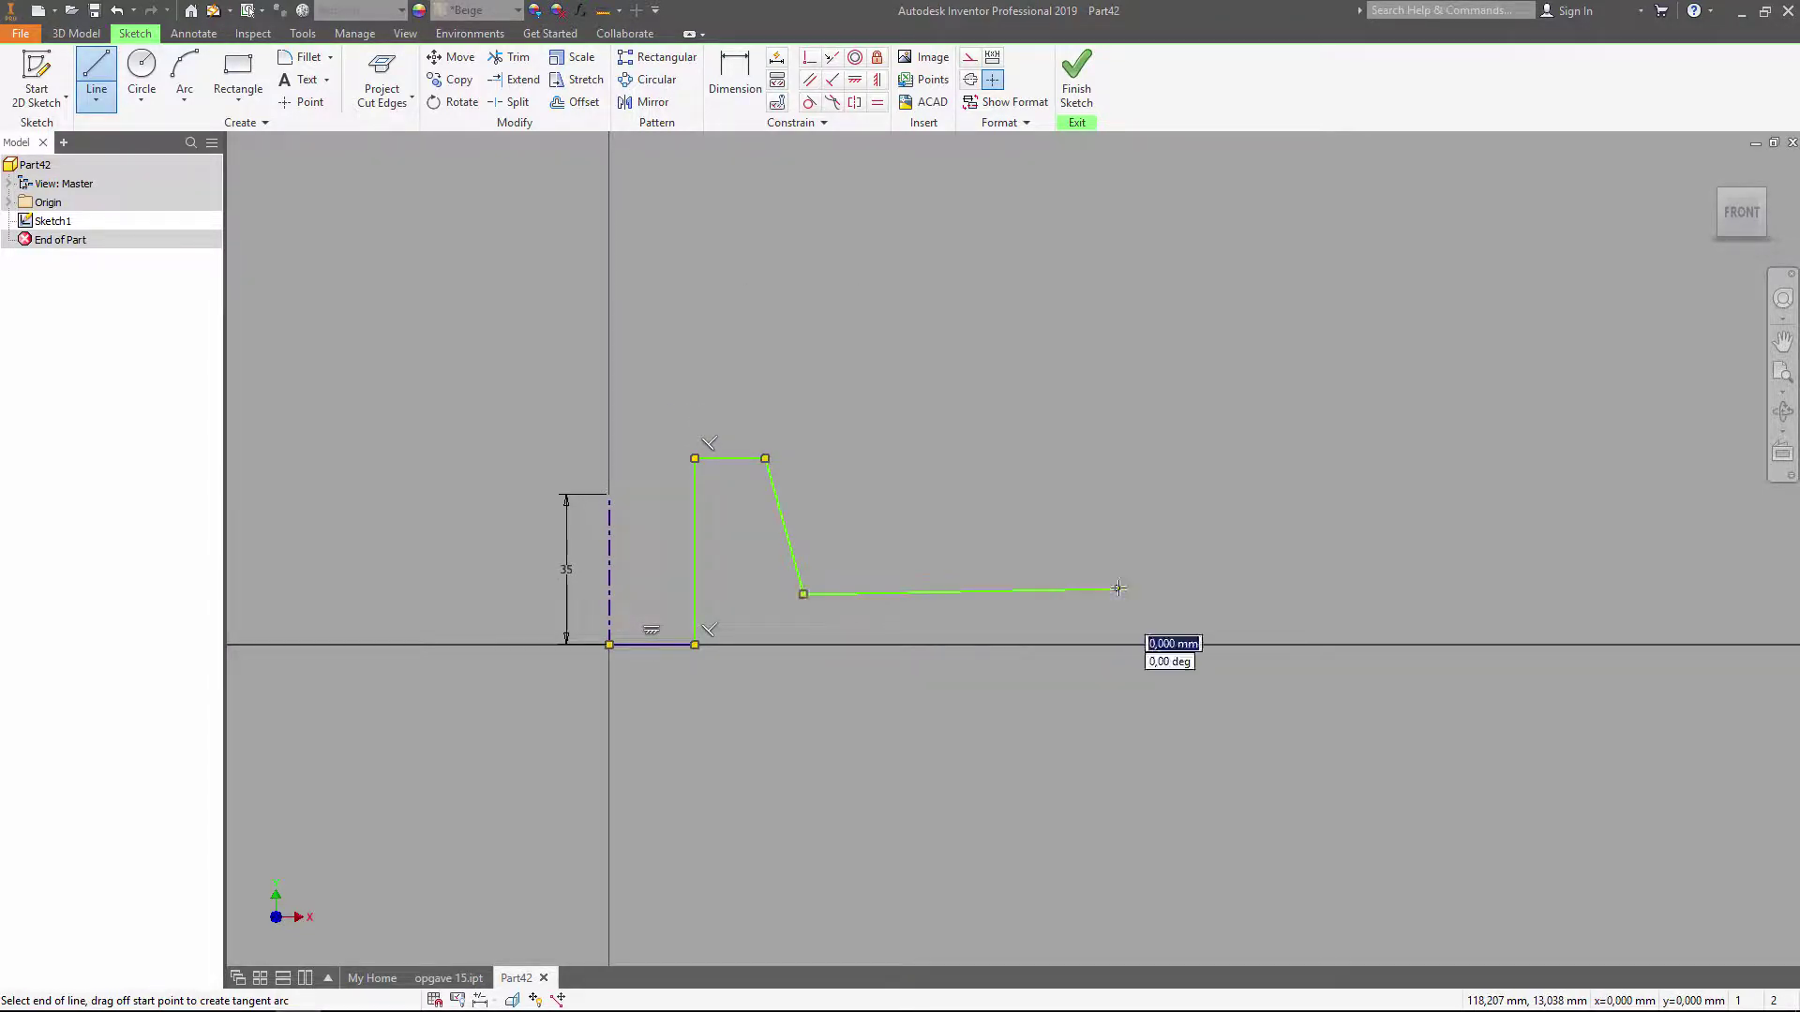
pyautogui.click(1272, 518)
pyautogui.moveTo(1273, 516)
pyautogui.mouseDown()
pyautogui.moveTo(1343, 542)
pyautogui.moveTo(1322, 573)
pyautogui.moveTo(1298, 570)
pyautogui.mouseUp()
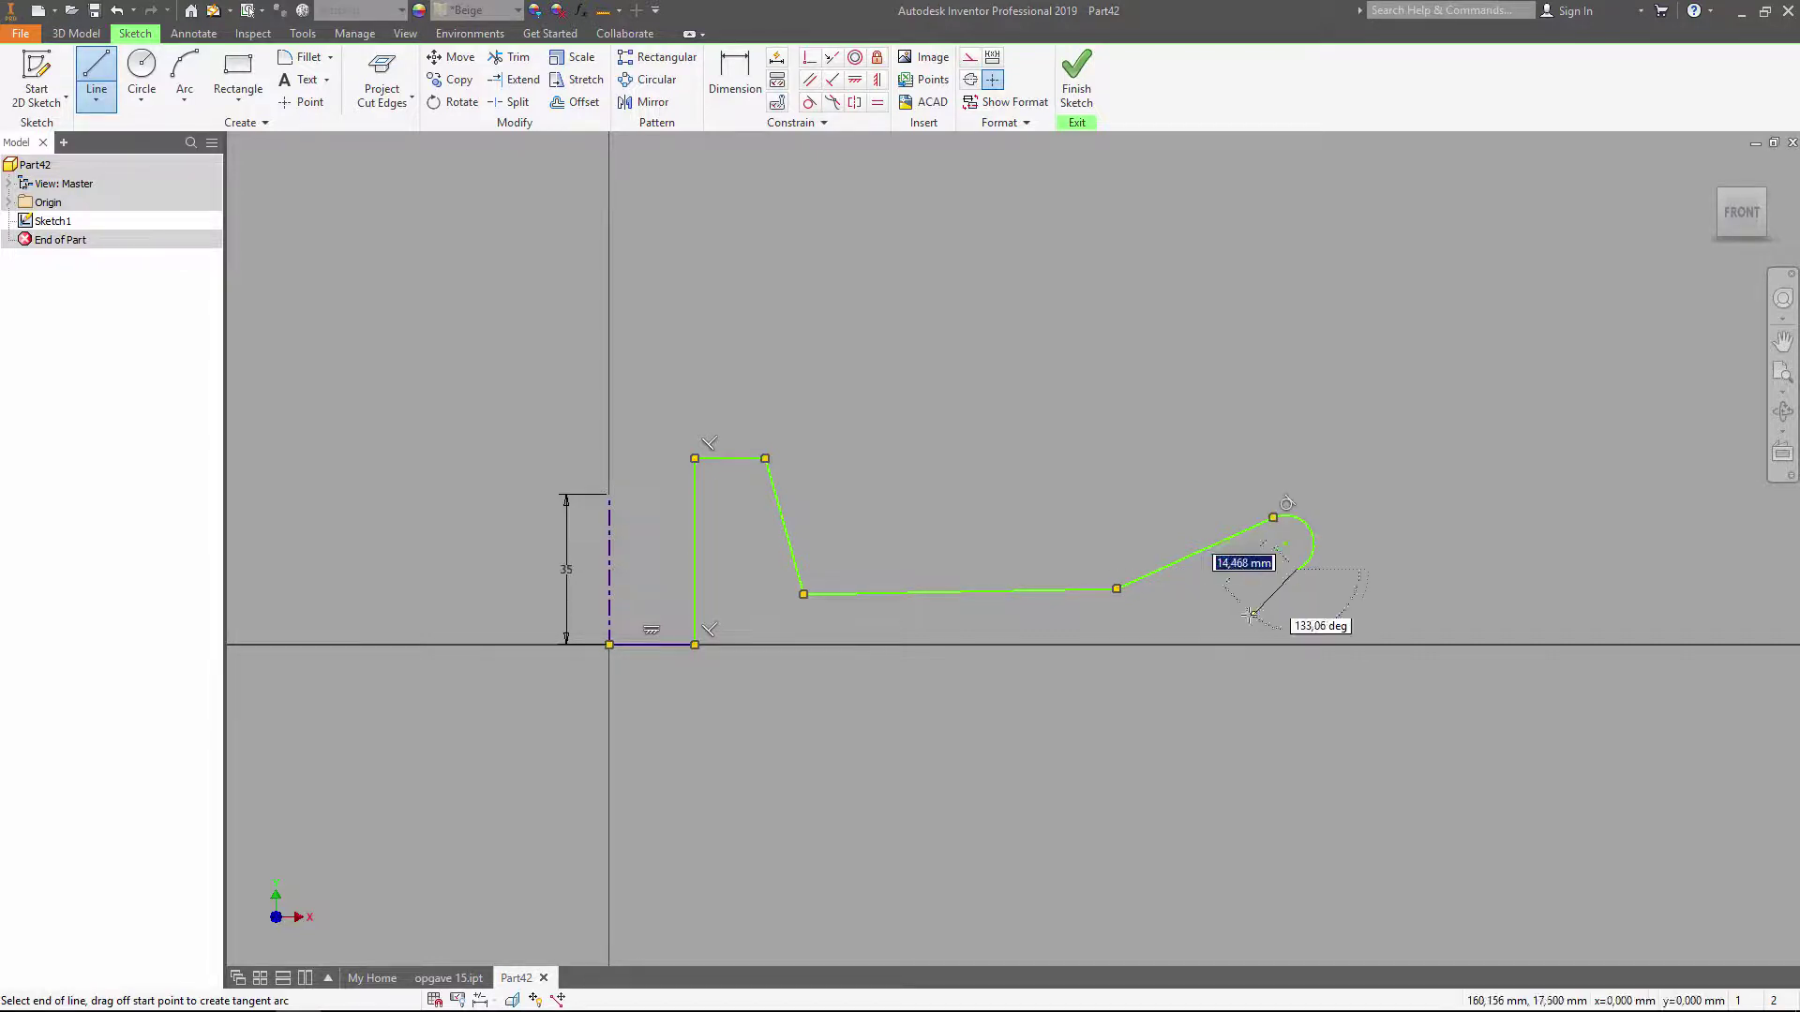
# Step: Close the slot with a return line, pinning its end to the axis and the top edge to the centerline
pyautogui.click(1200, 614)
pyautogui.press('Escape')
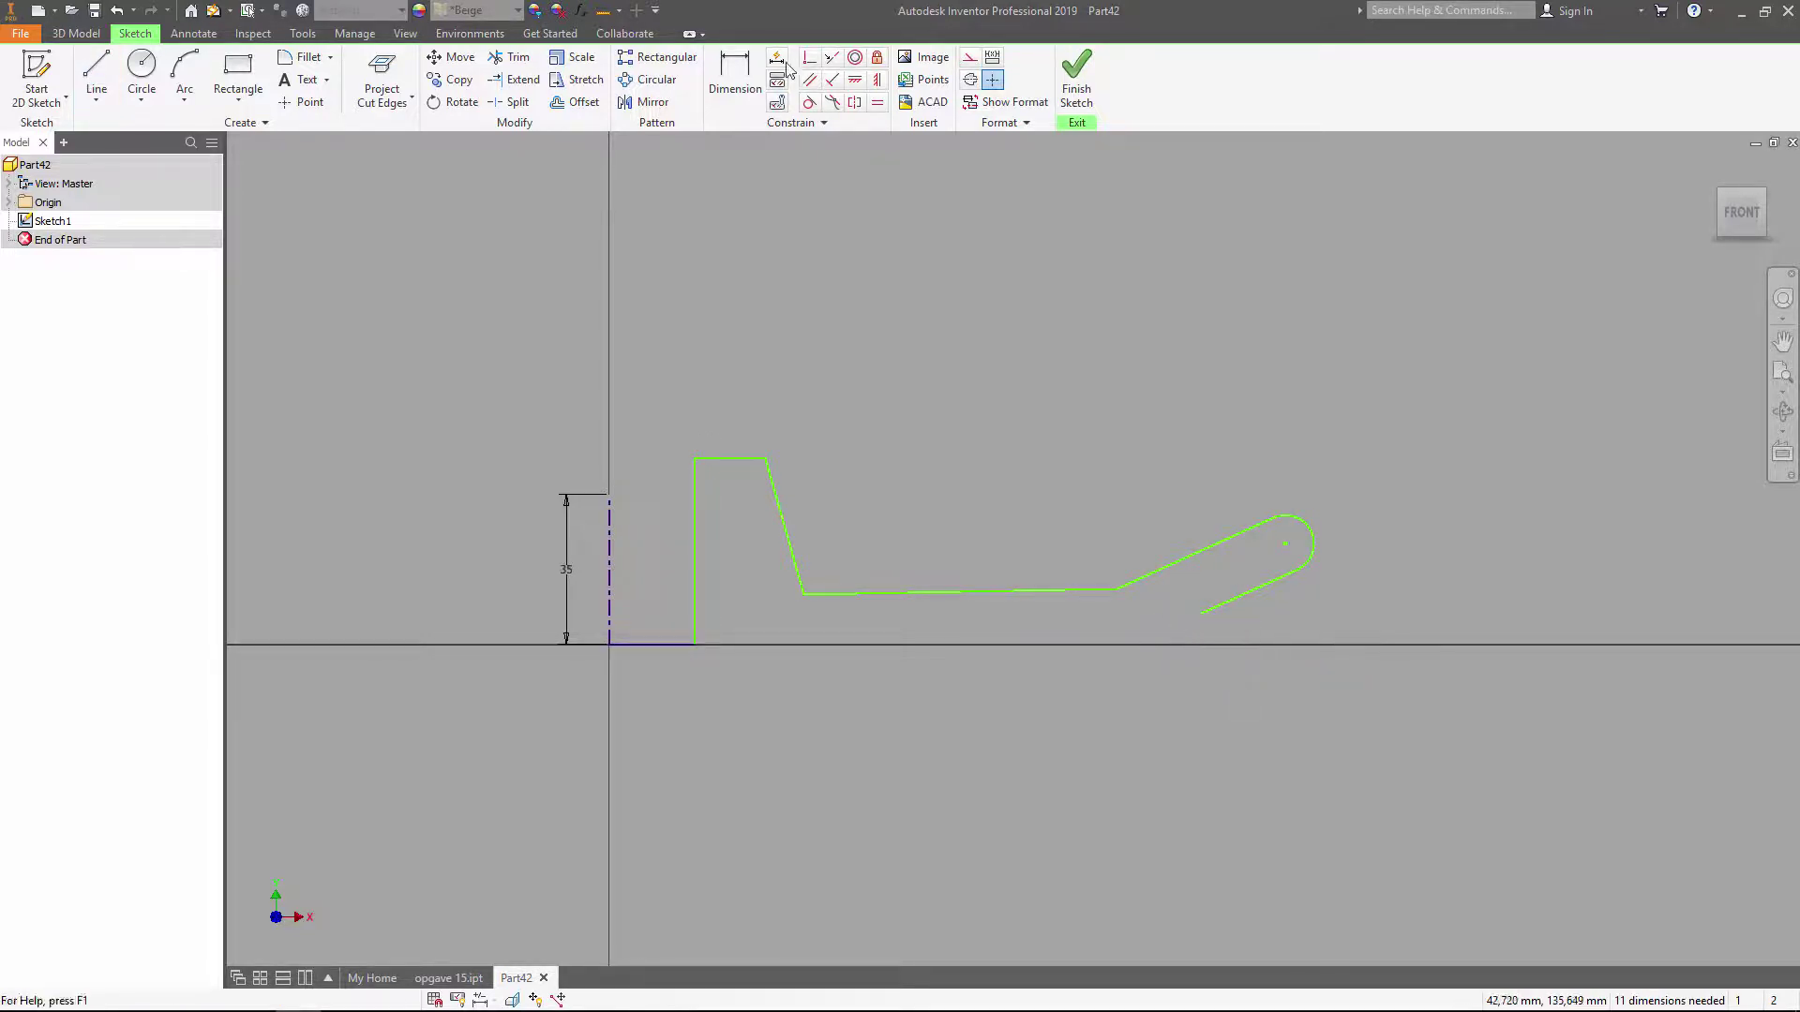
pyautogui.click(807, 59)
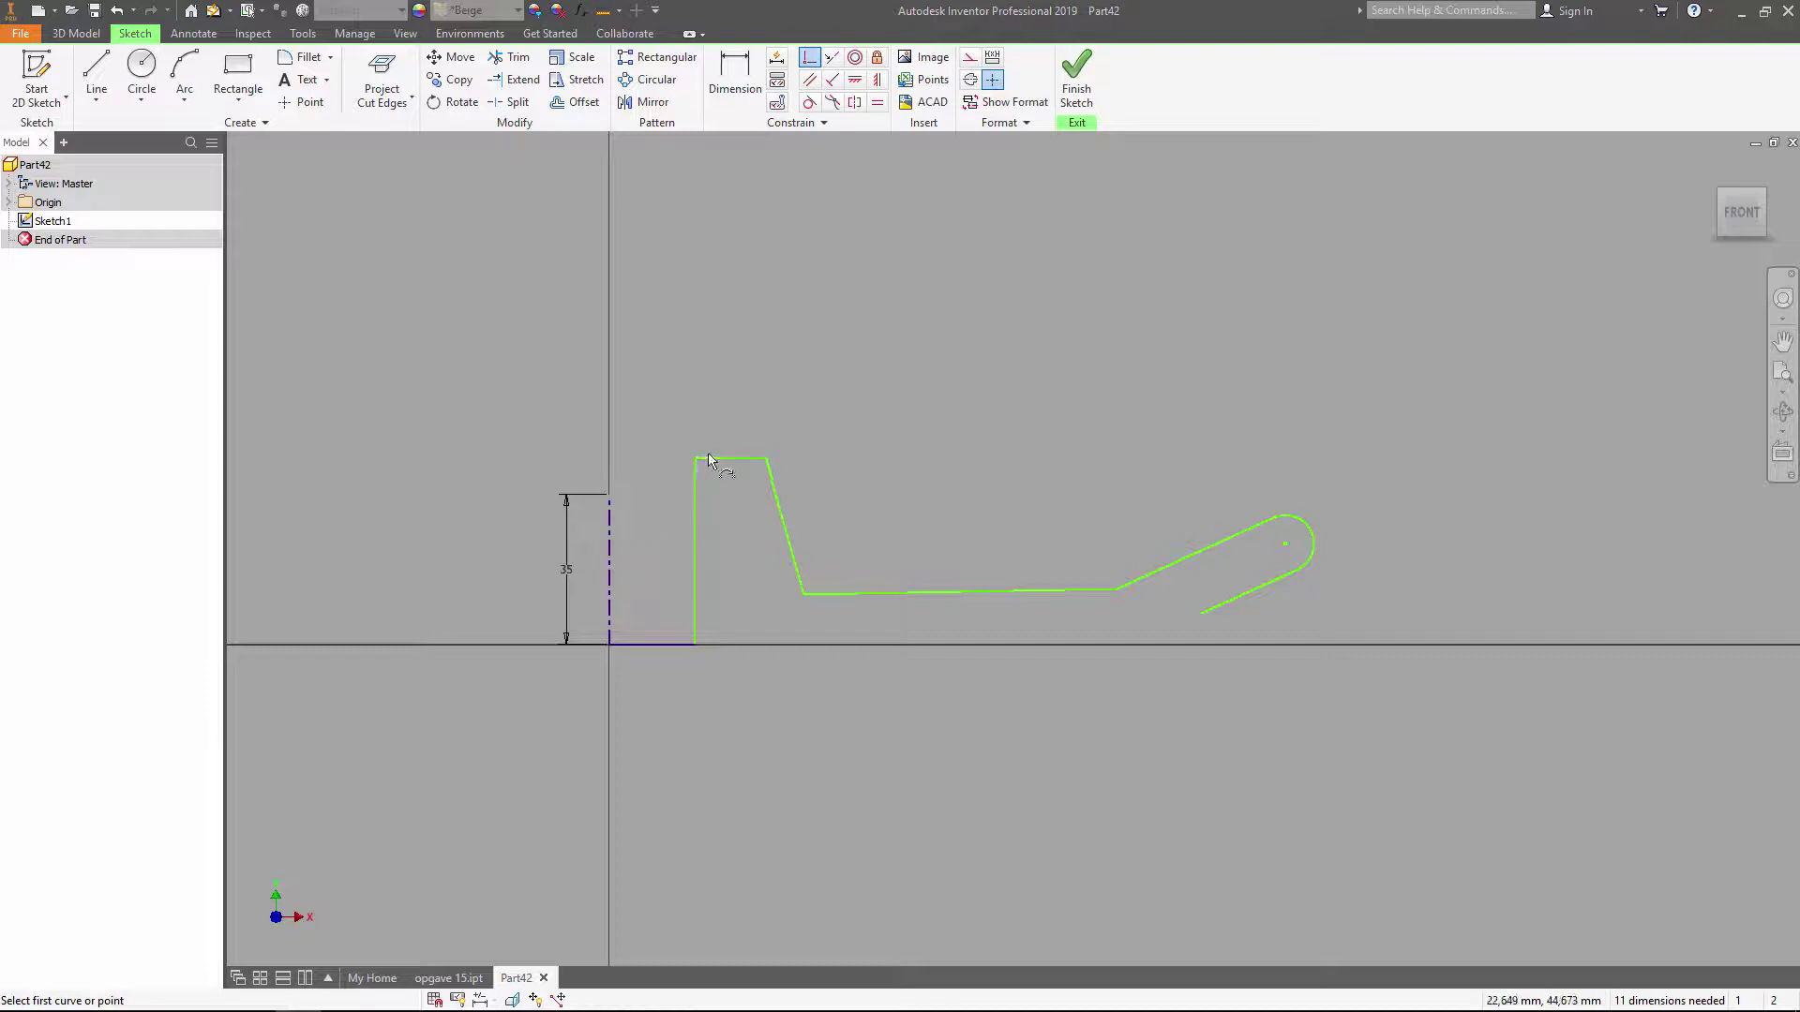
pyautogui.click(1201, 614)
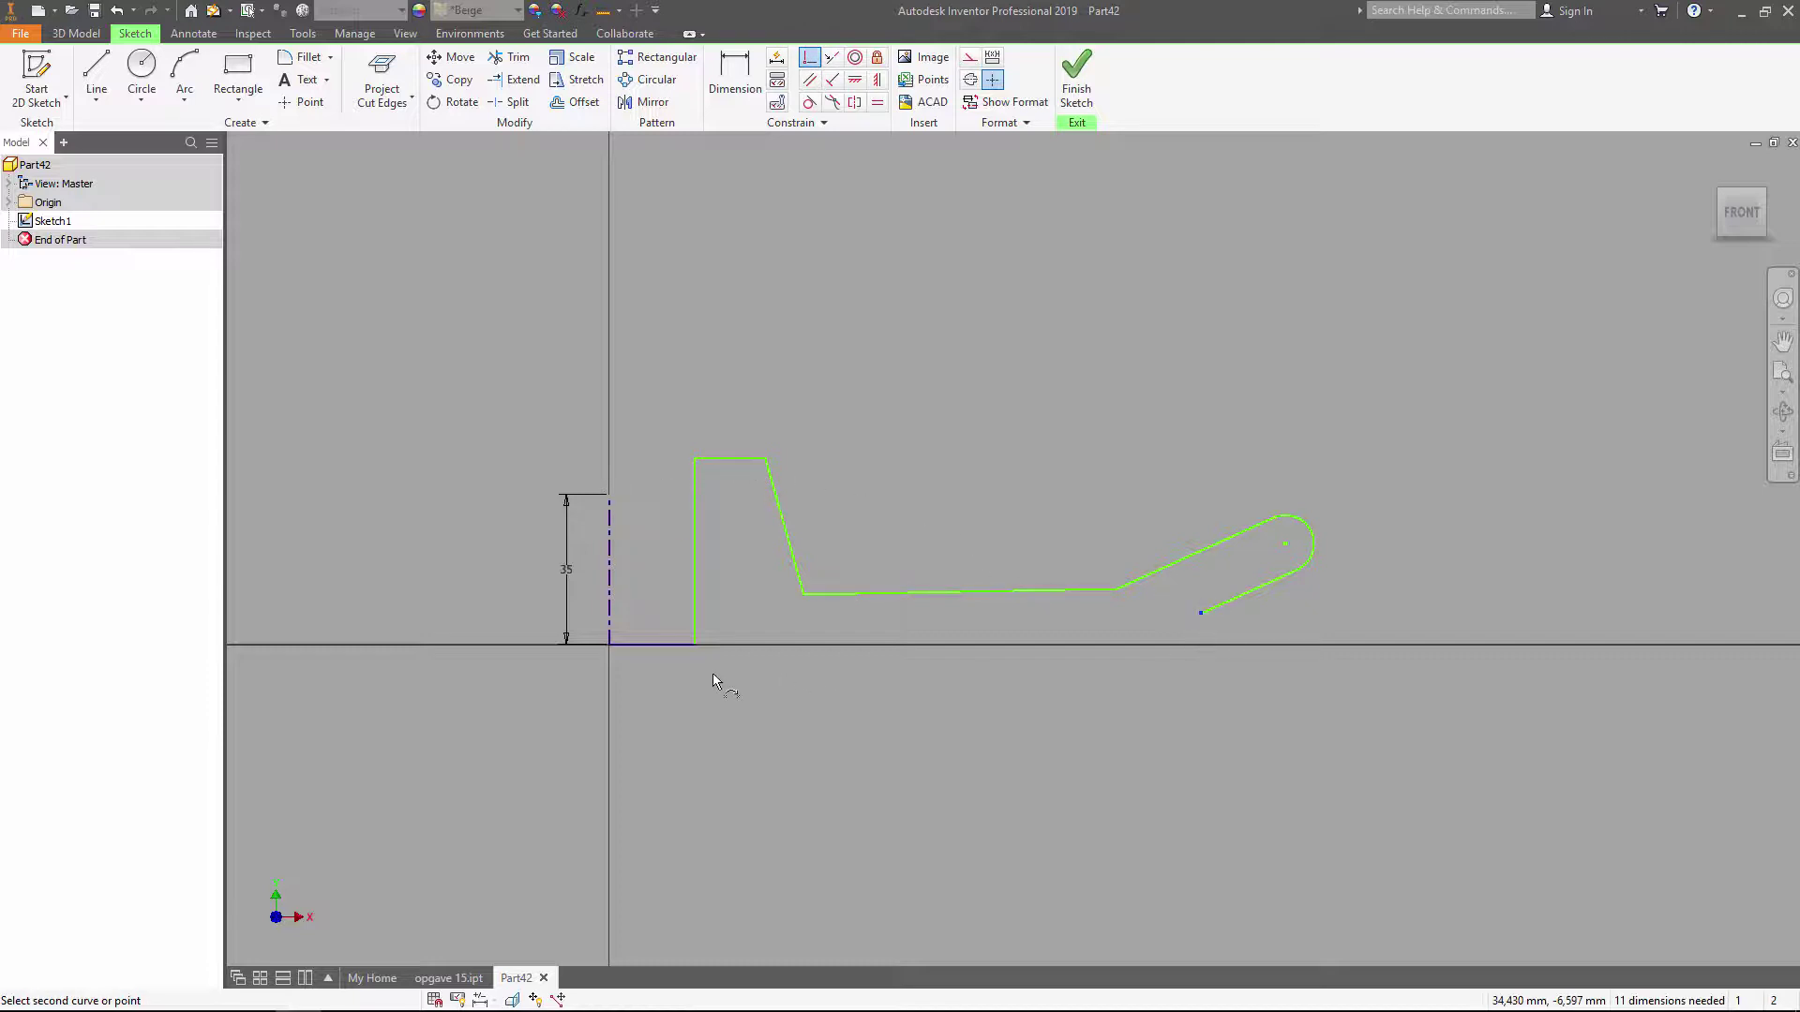
pyautogui.click(637, 646)
pyautogui.click(726, 494)
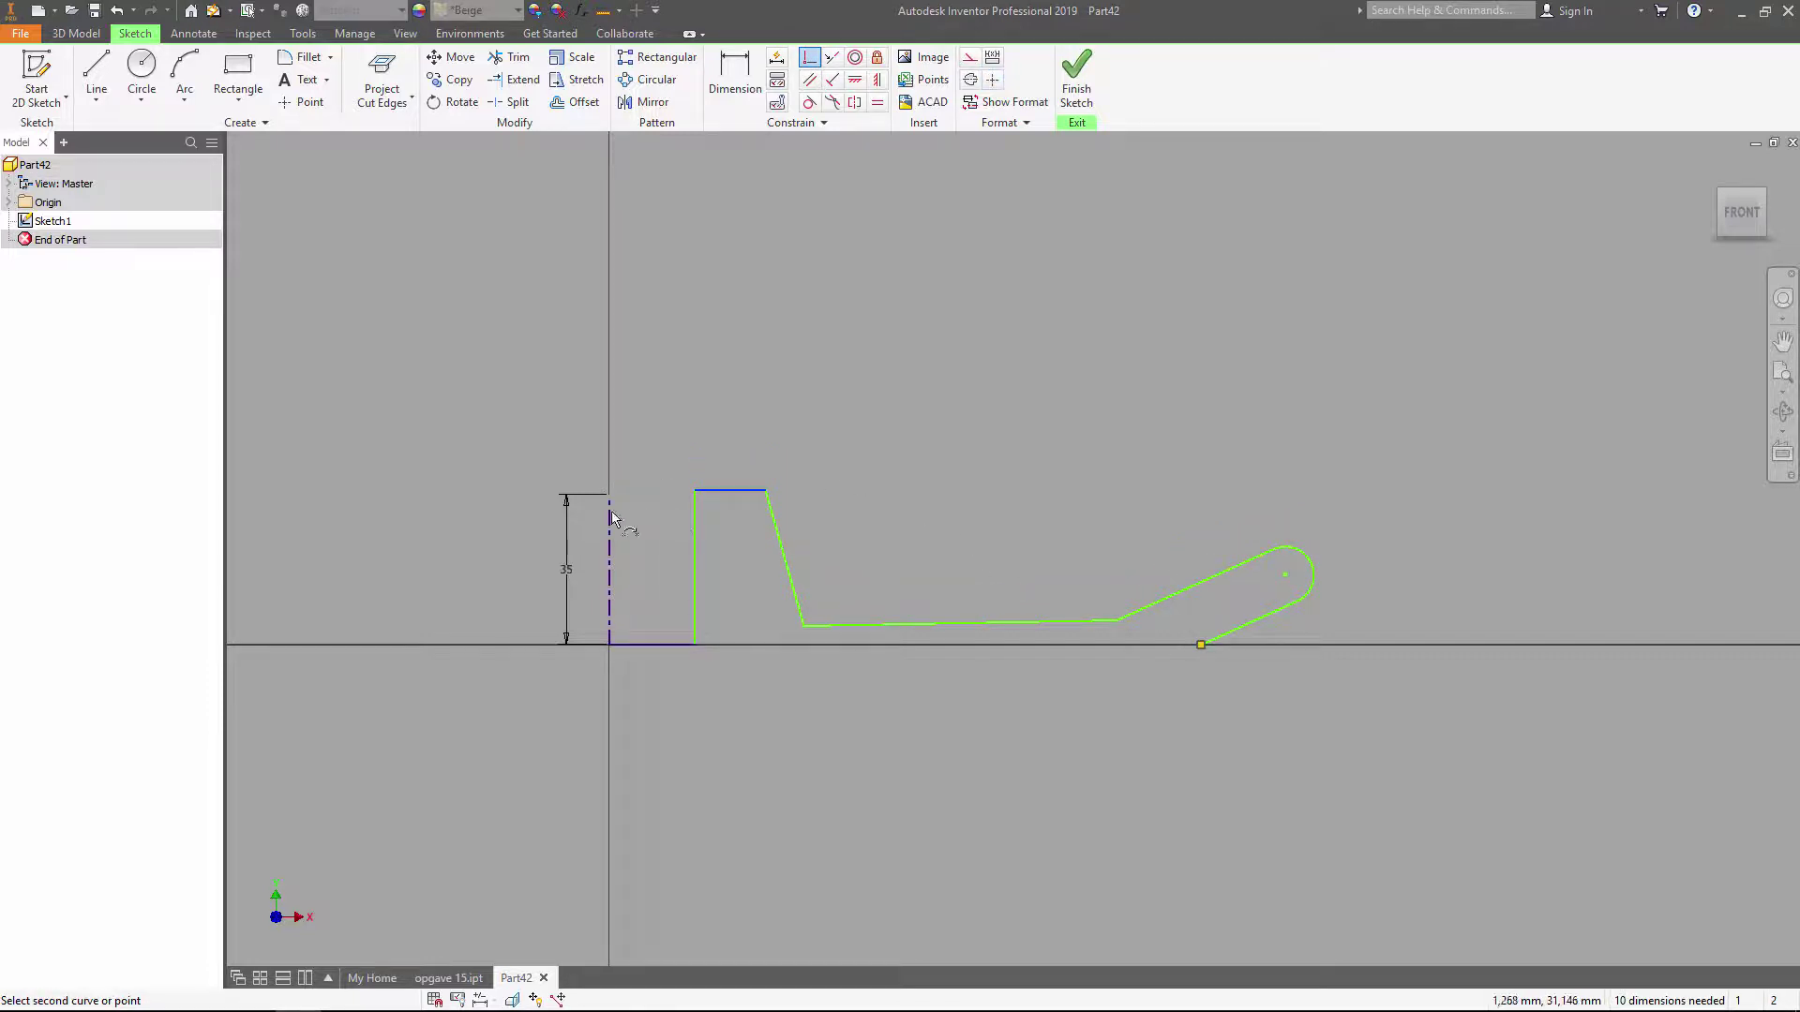
pyautogui.click(610, 496)
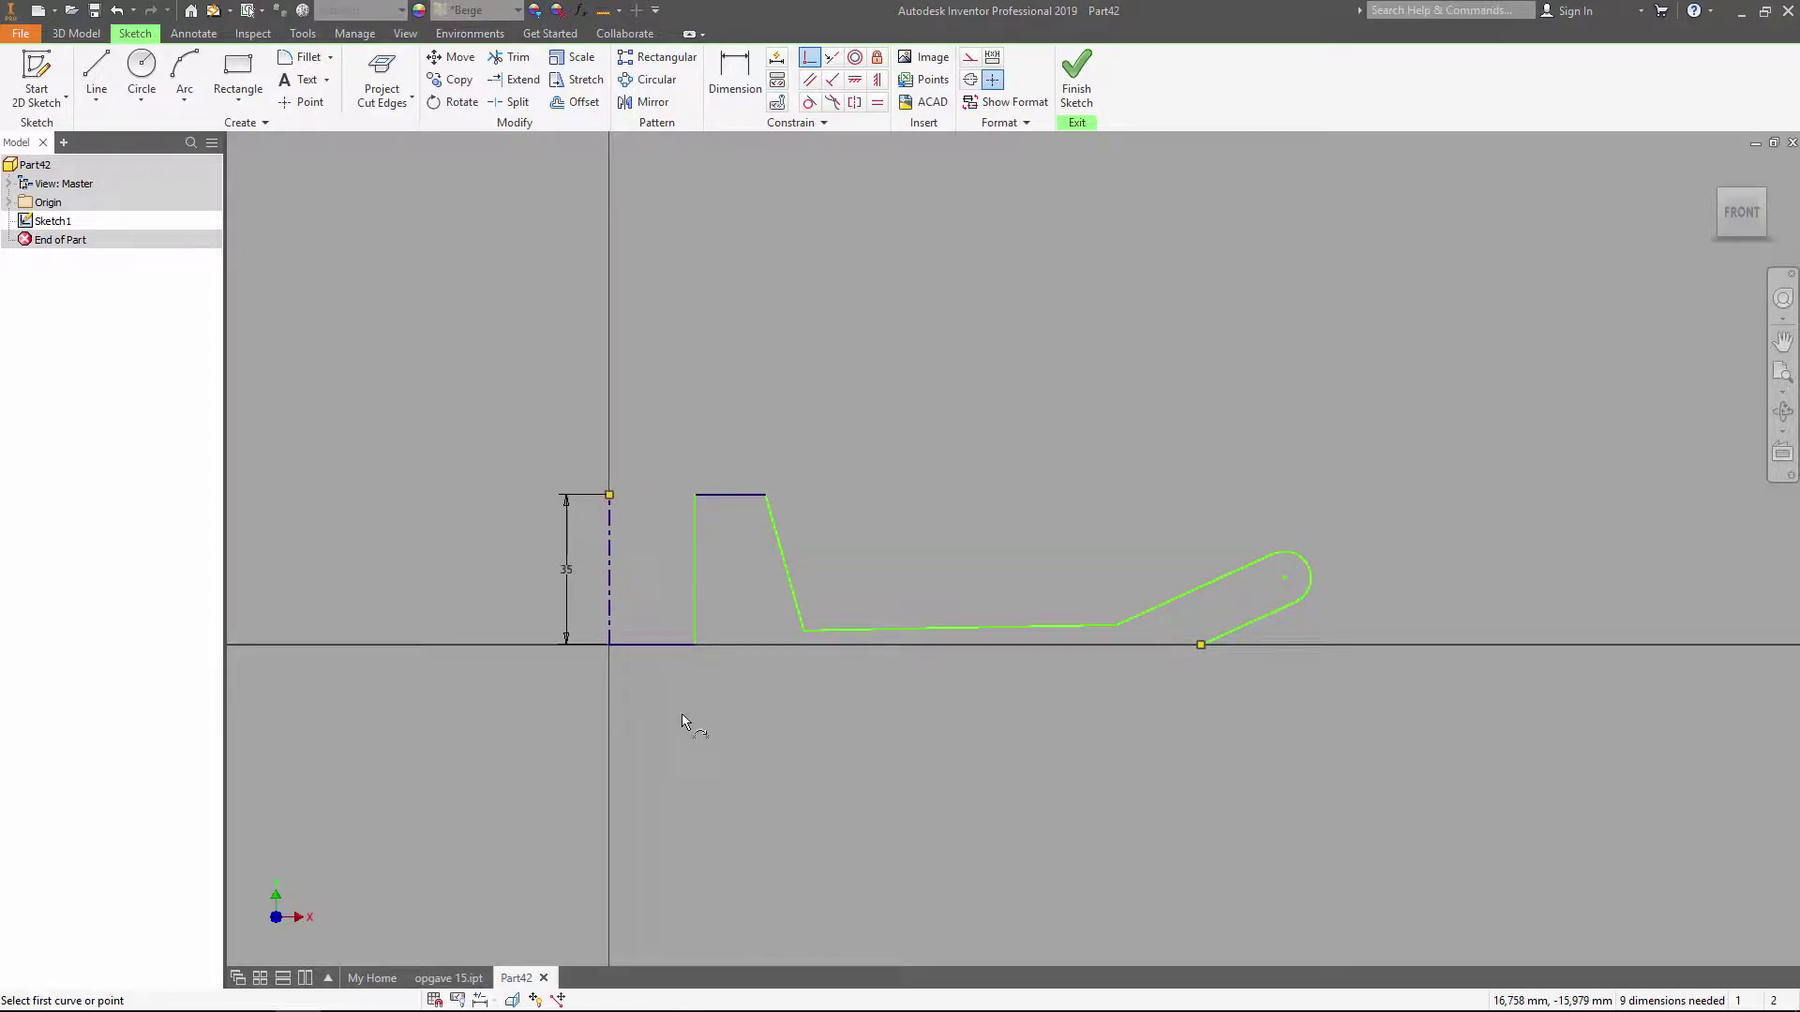
pyautogui.press('Escape')
# Step: Make the base segment a centerline and the long floor line horizontal
pyautogui.rightClick(658, 646)
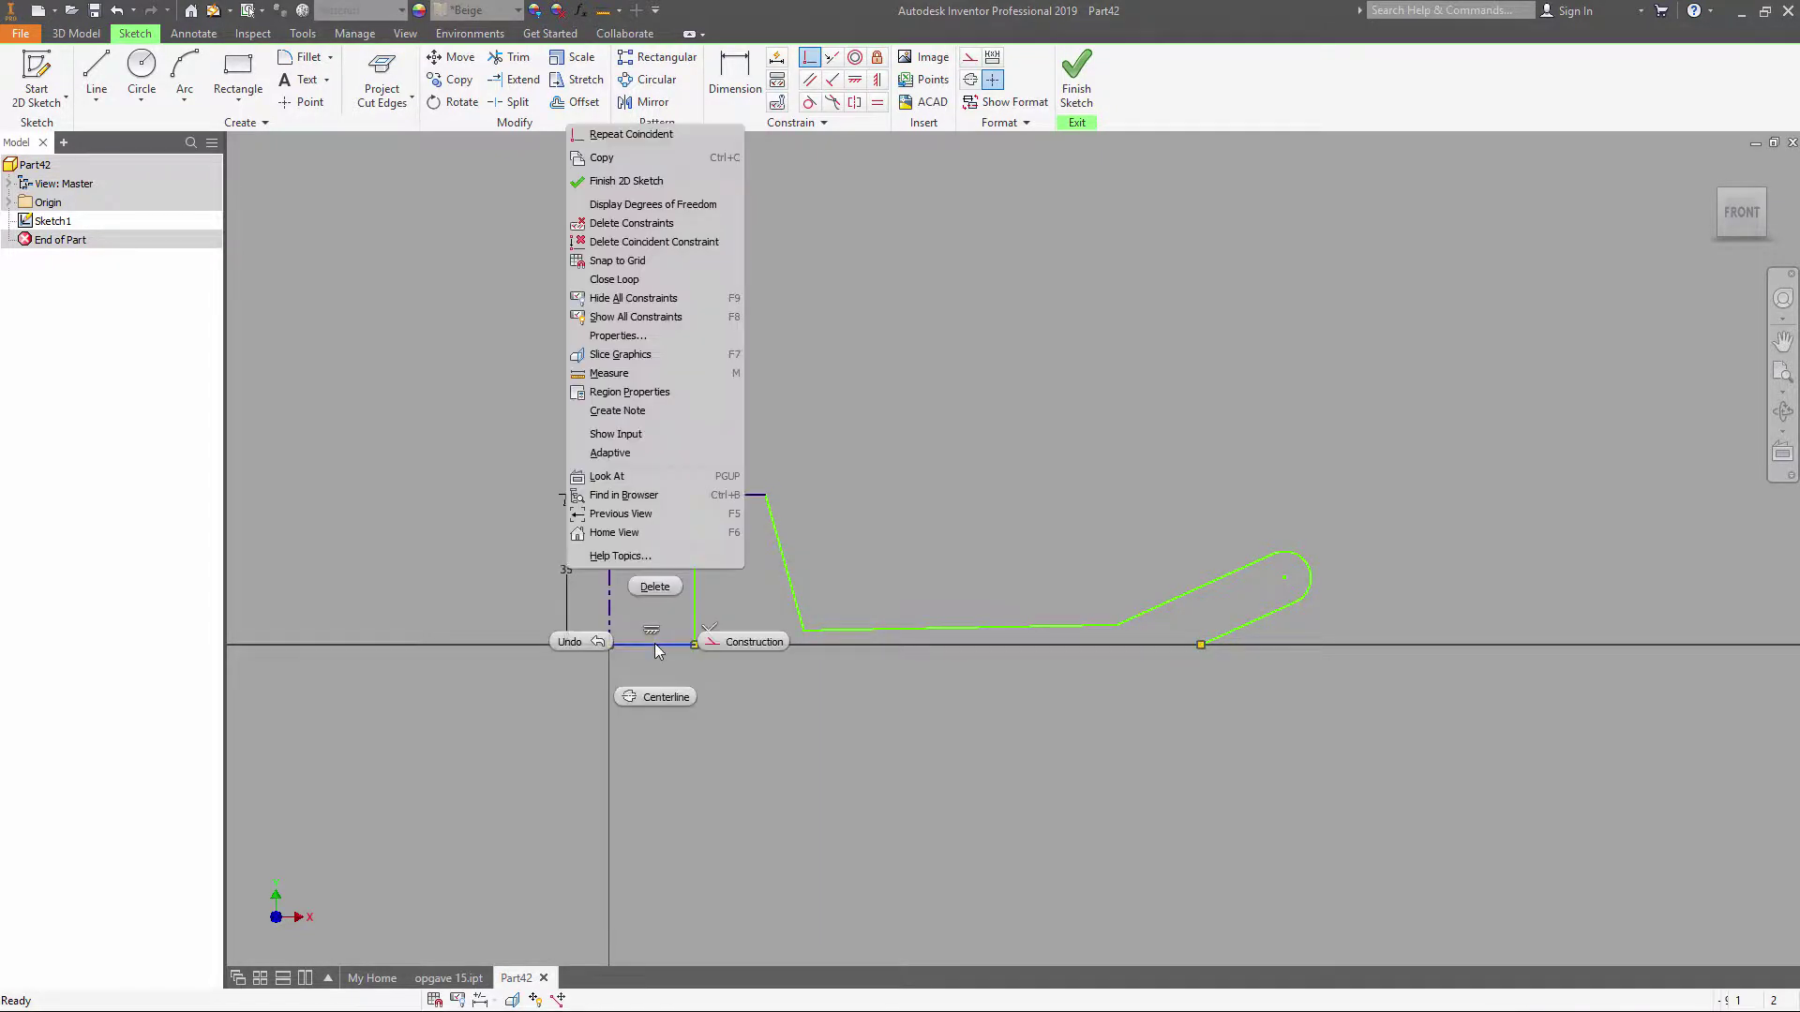
pyautogui.click(660, 697)
pyautogui.click(885, 635)
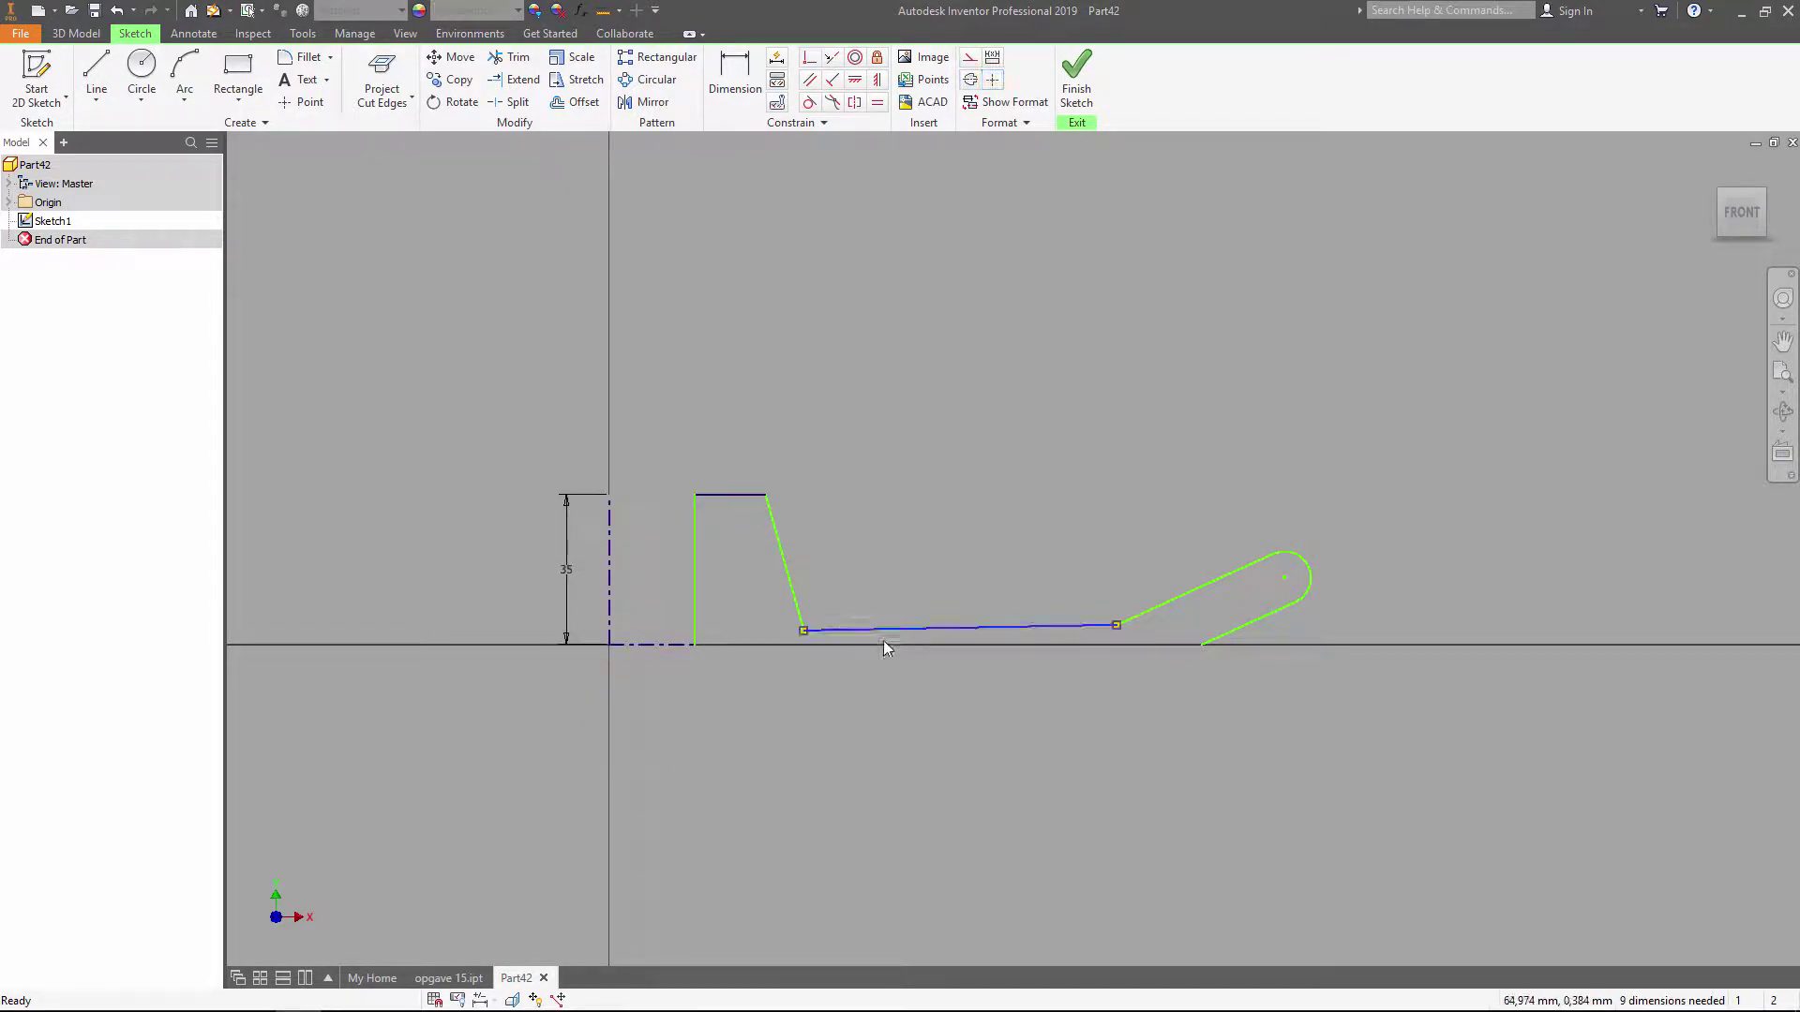
pyautogui.click(855, 81)
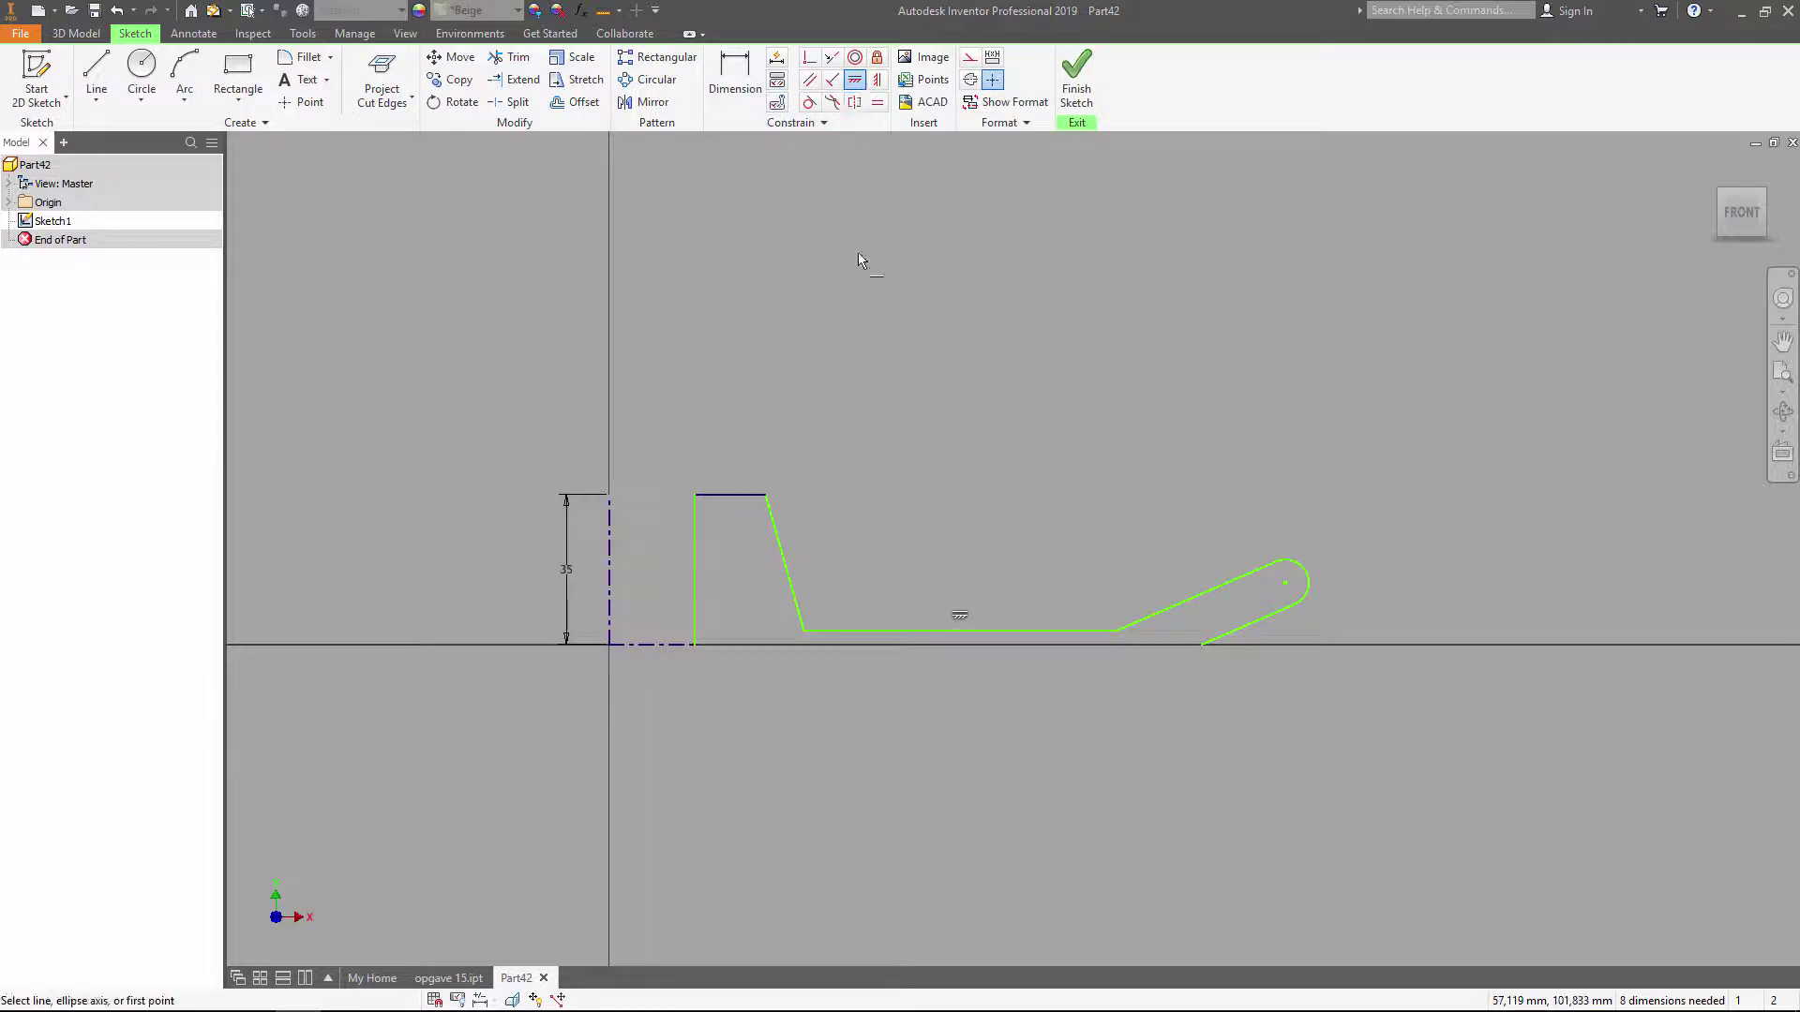
# Step: Dimension the floor diameter Ø10, slot width 8 and slot angle 150°
pyautogui.press('d')
pyautogui.click(928, 631)
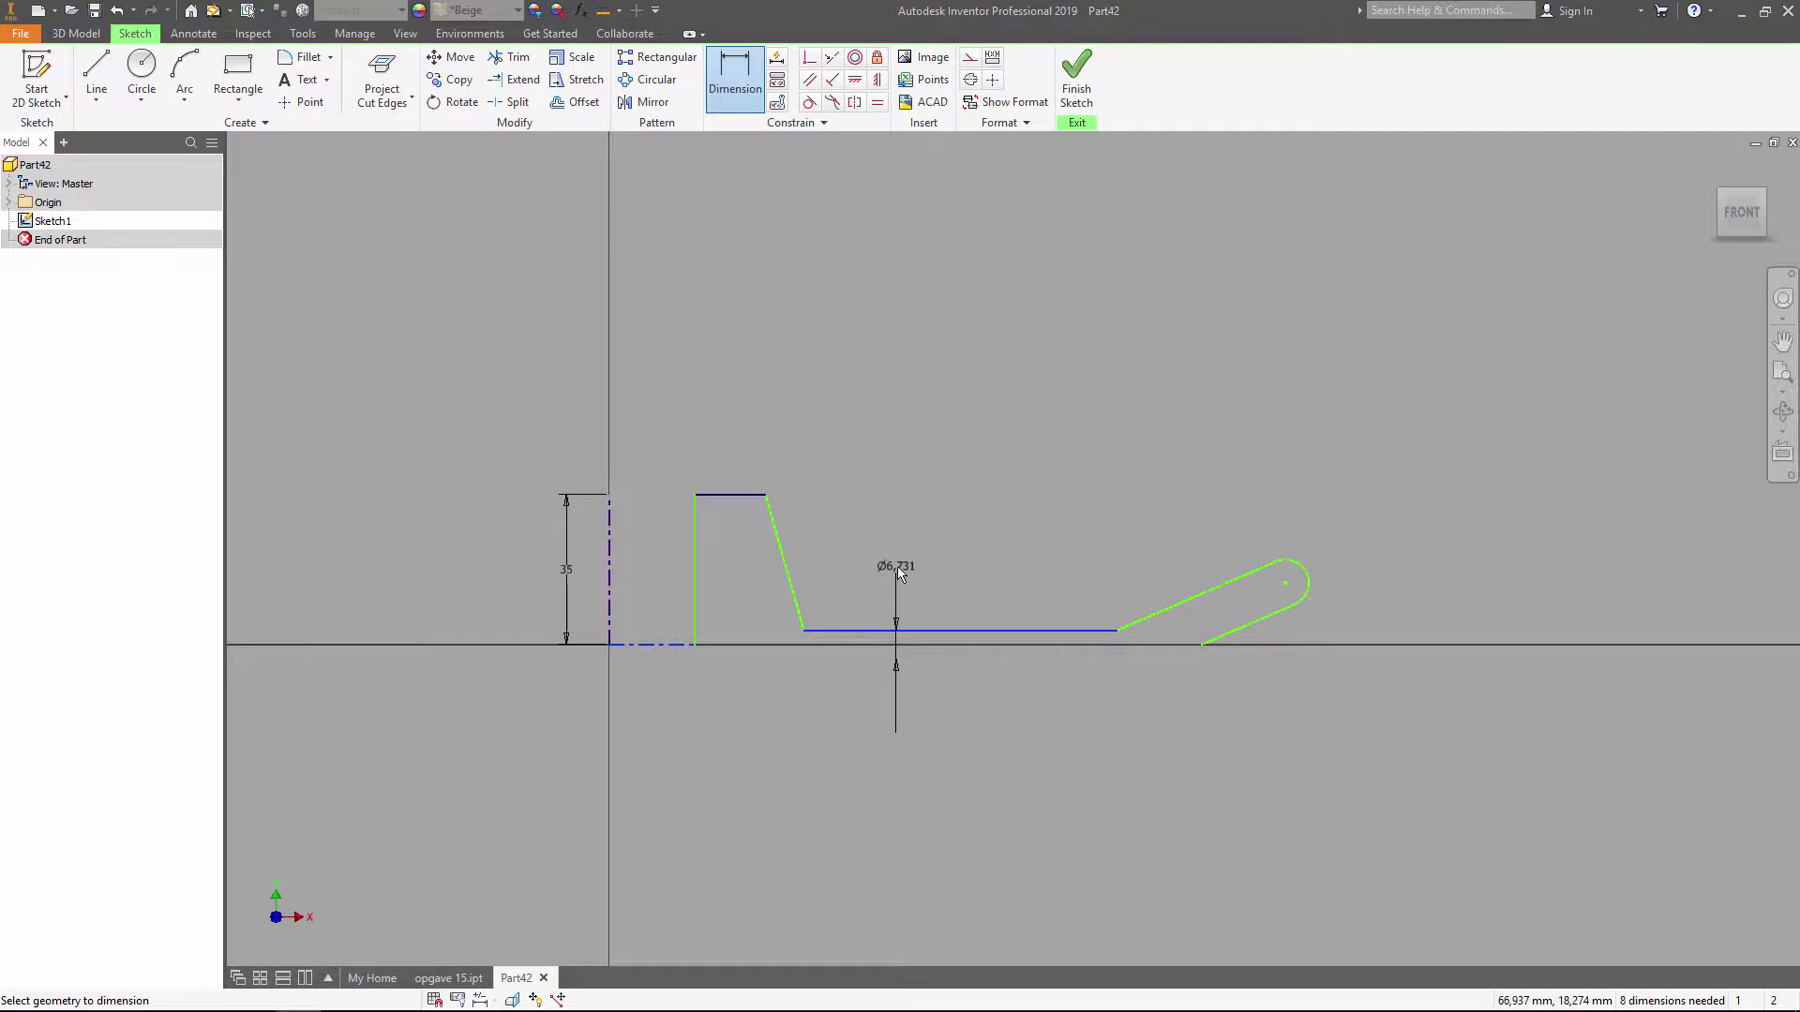
pyautogui.click(898, 573)
pyautogui.write('10')
pyautogui.press('Return')
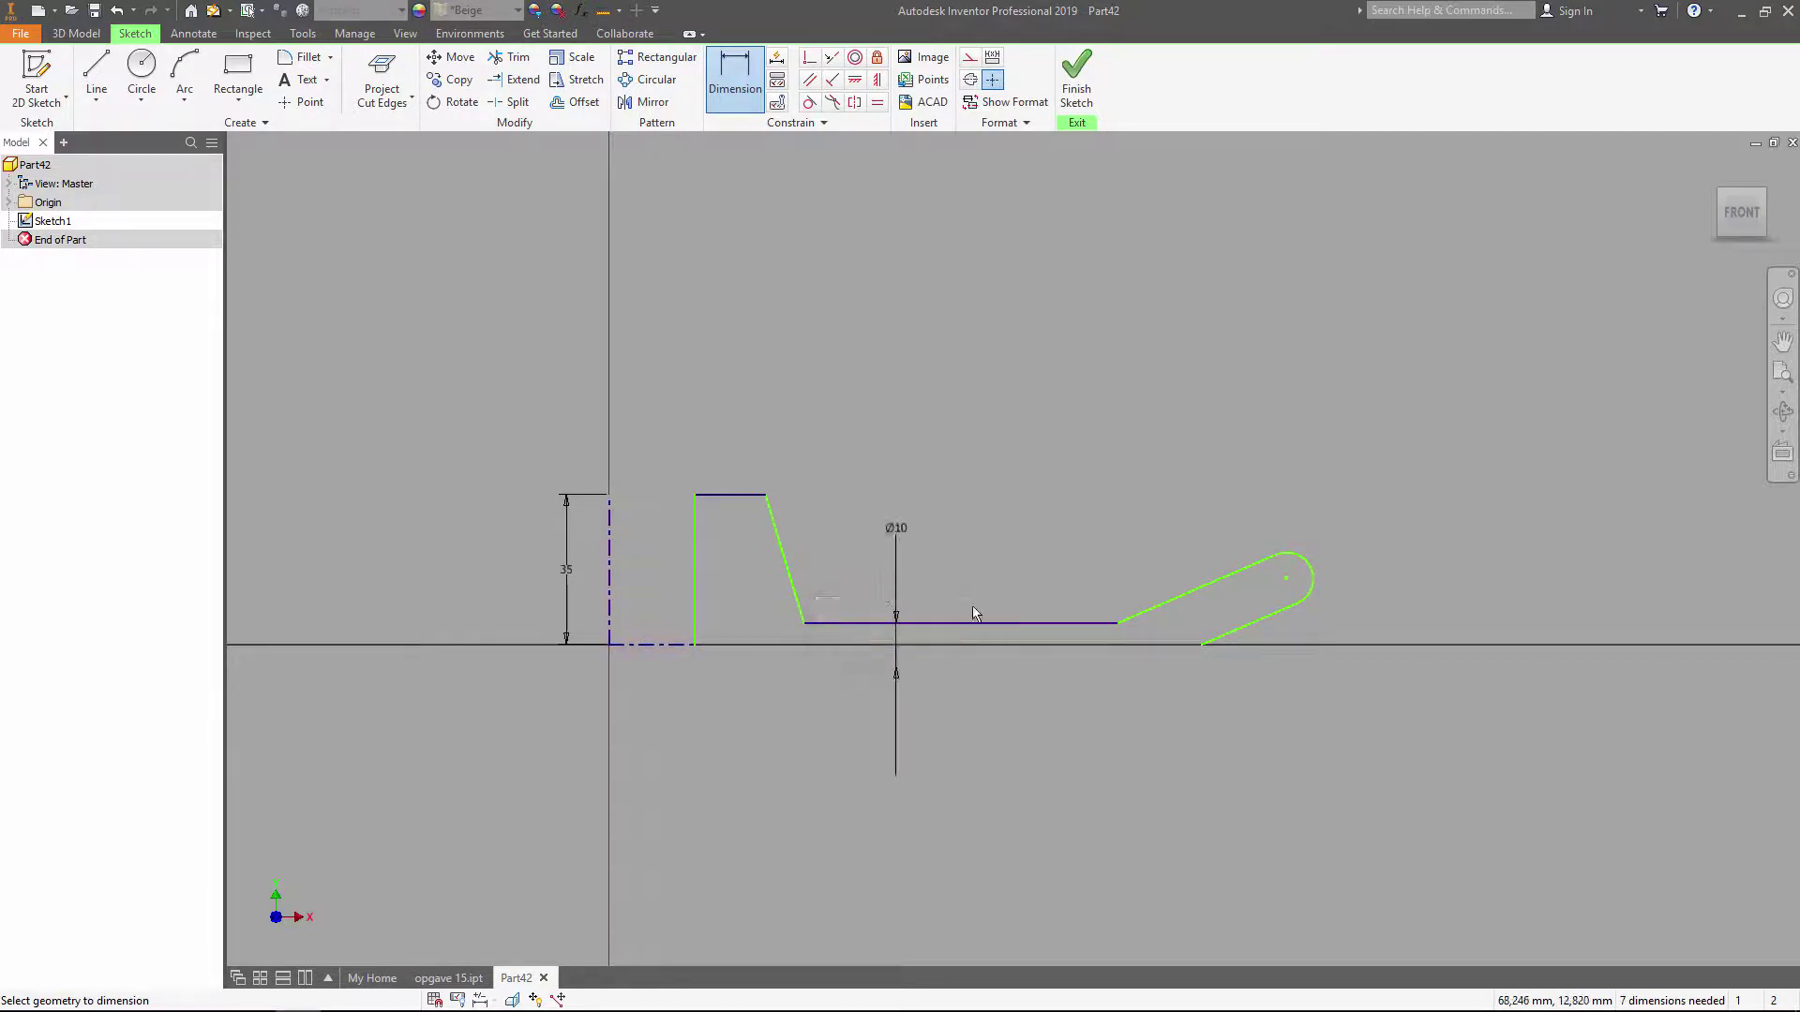
pyautogui.click(1256, 628)
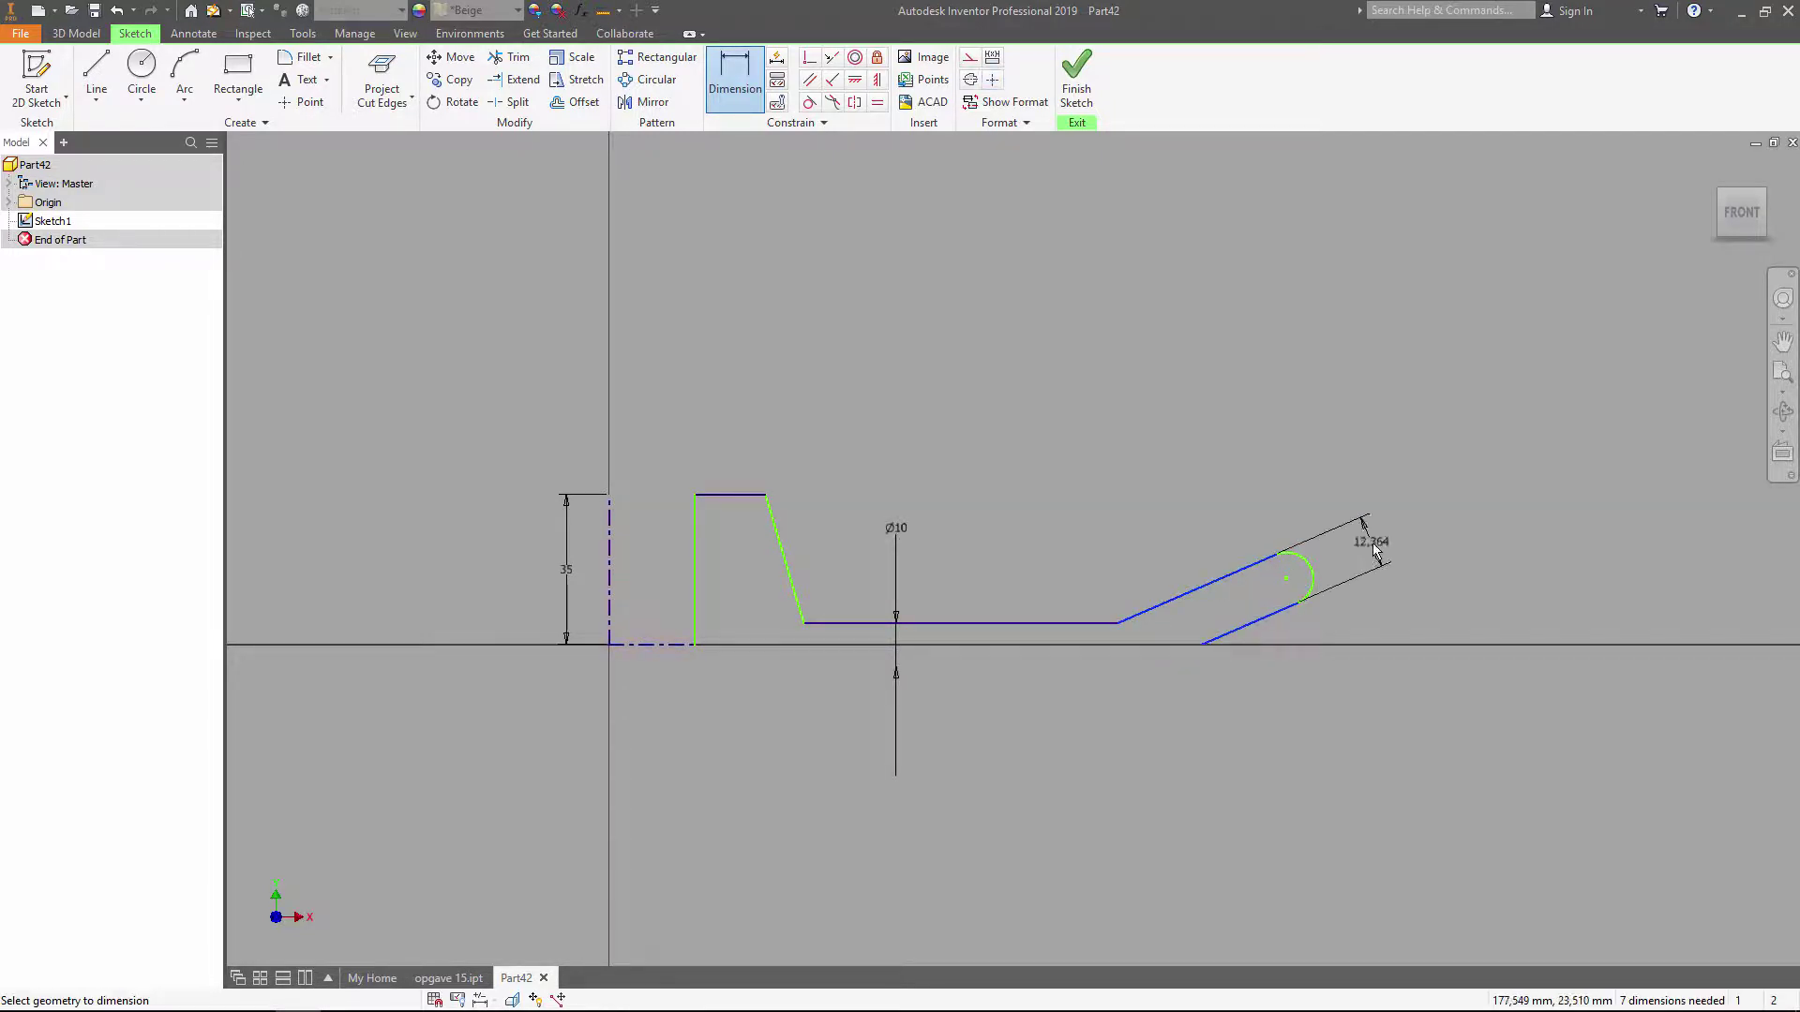
pyautogui.click(1374, 525)
pyautogui.write('8')
pyautogui.press('Return')
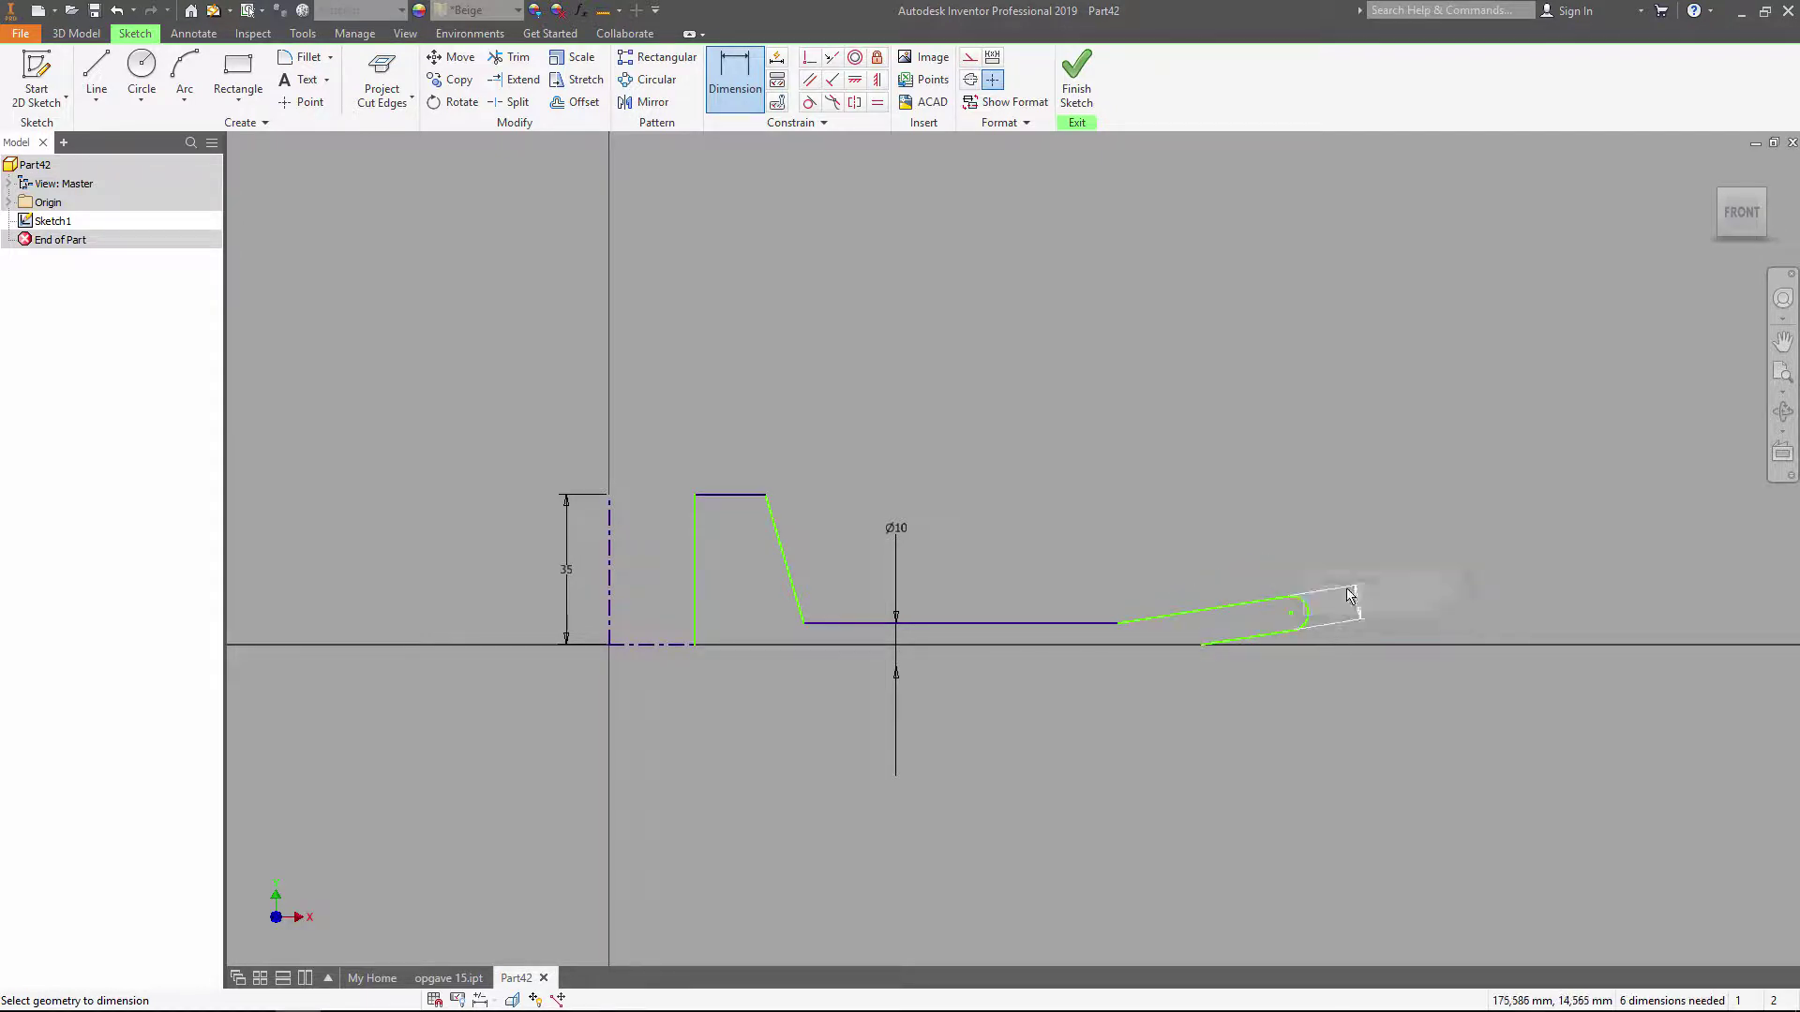
pyautogui.click(1083, 624)
pyautogui.click(1104, 589)
pyautogui.write('150')
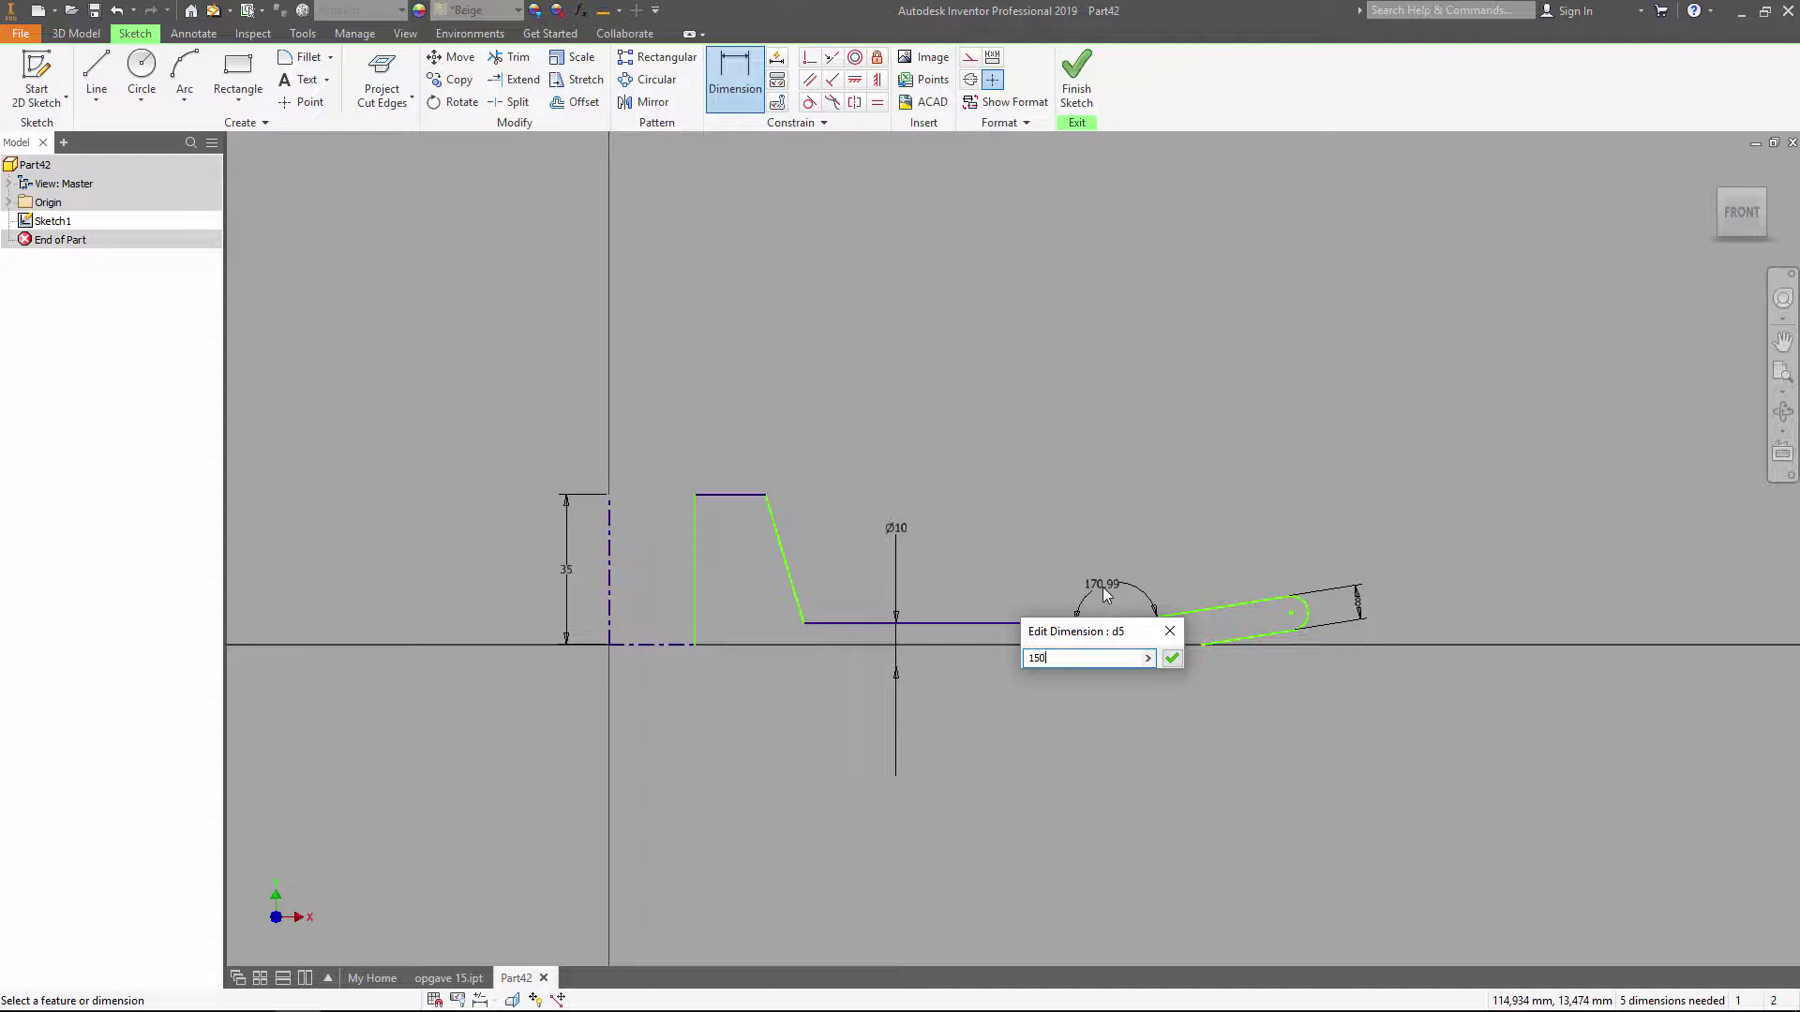
pyautogui.press('Return')
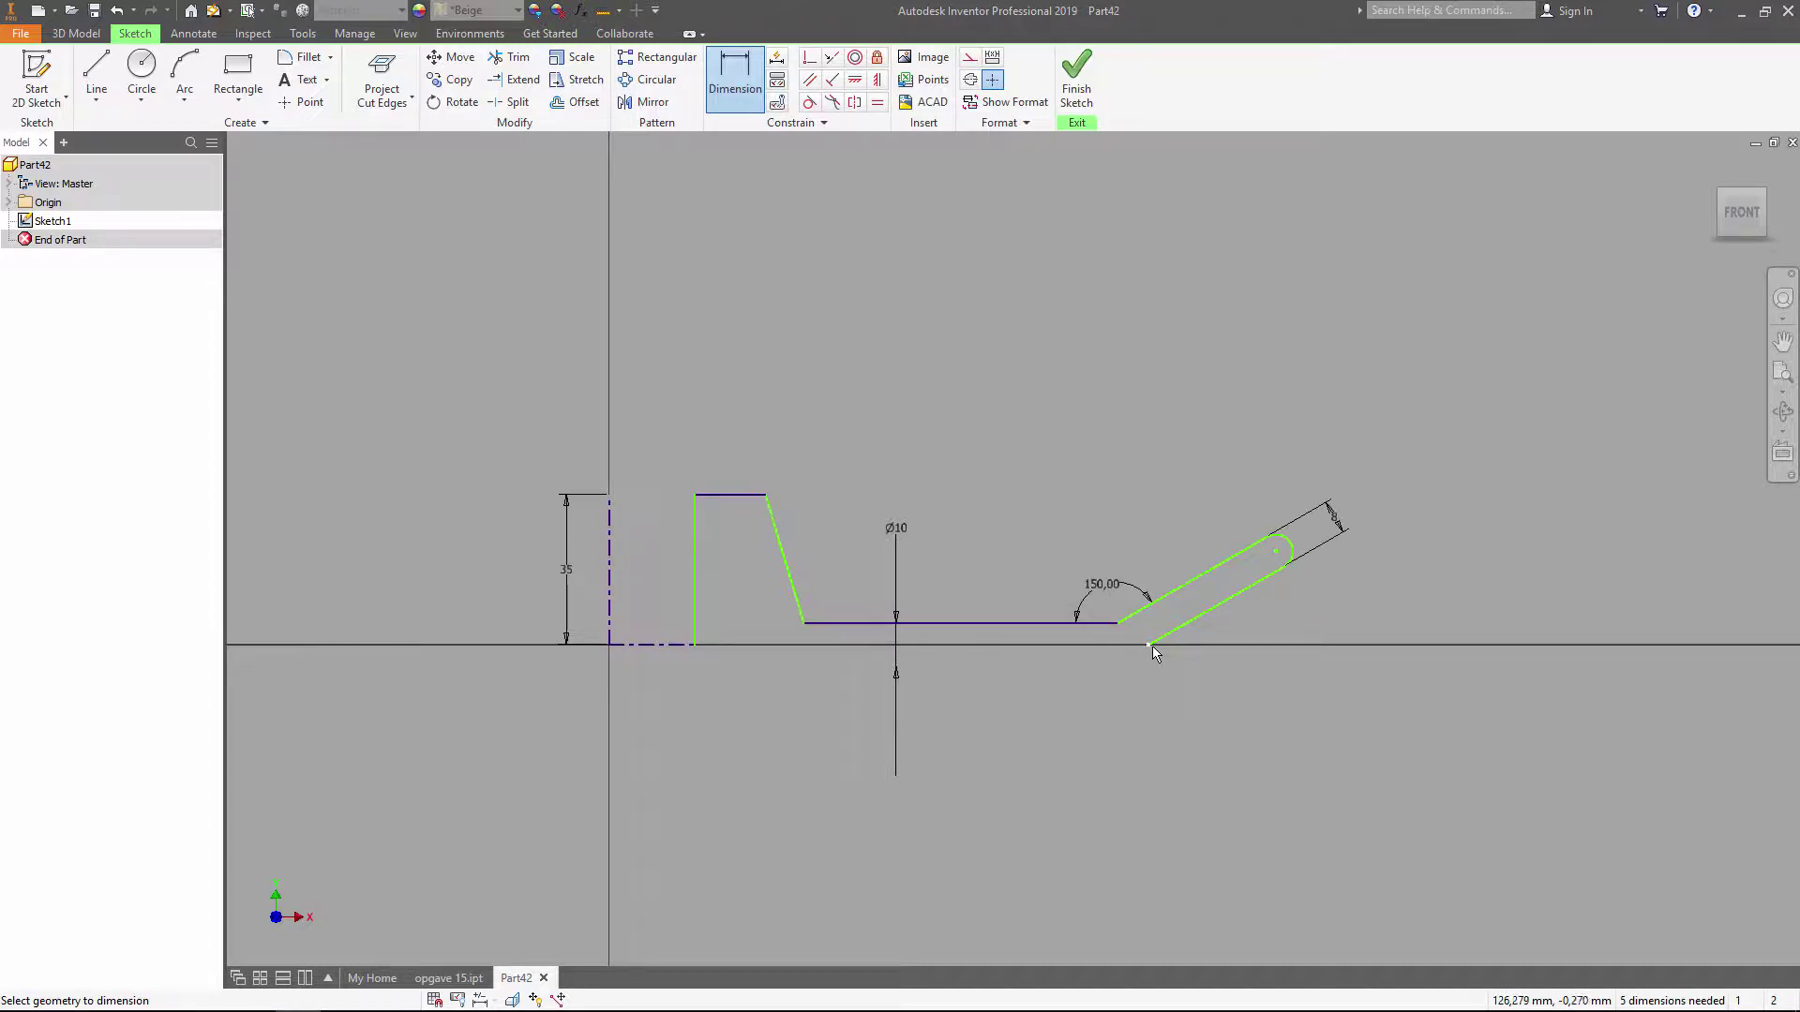
# Step: Dimension the slot distance 30, overall width 100 and top edge 10
pyautogui.click(1150, 645)
pyautogui.click(1276, 552)
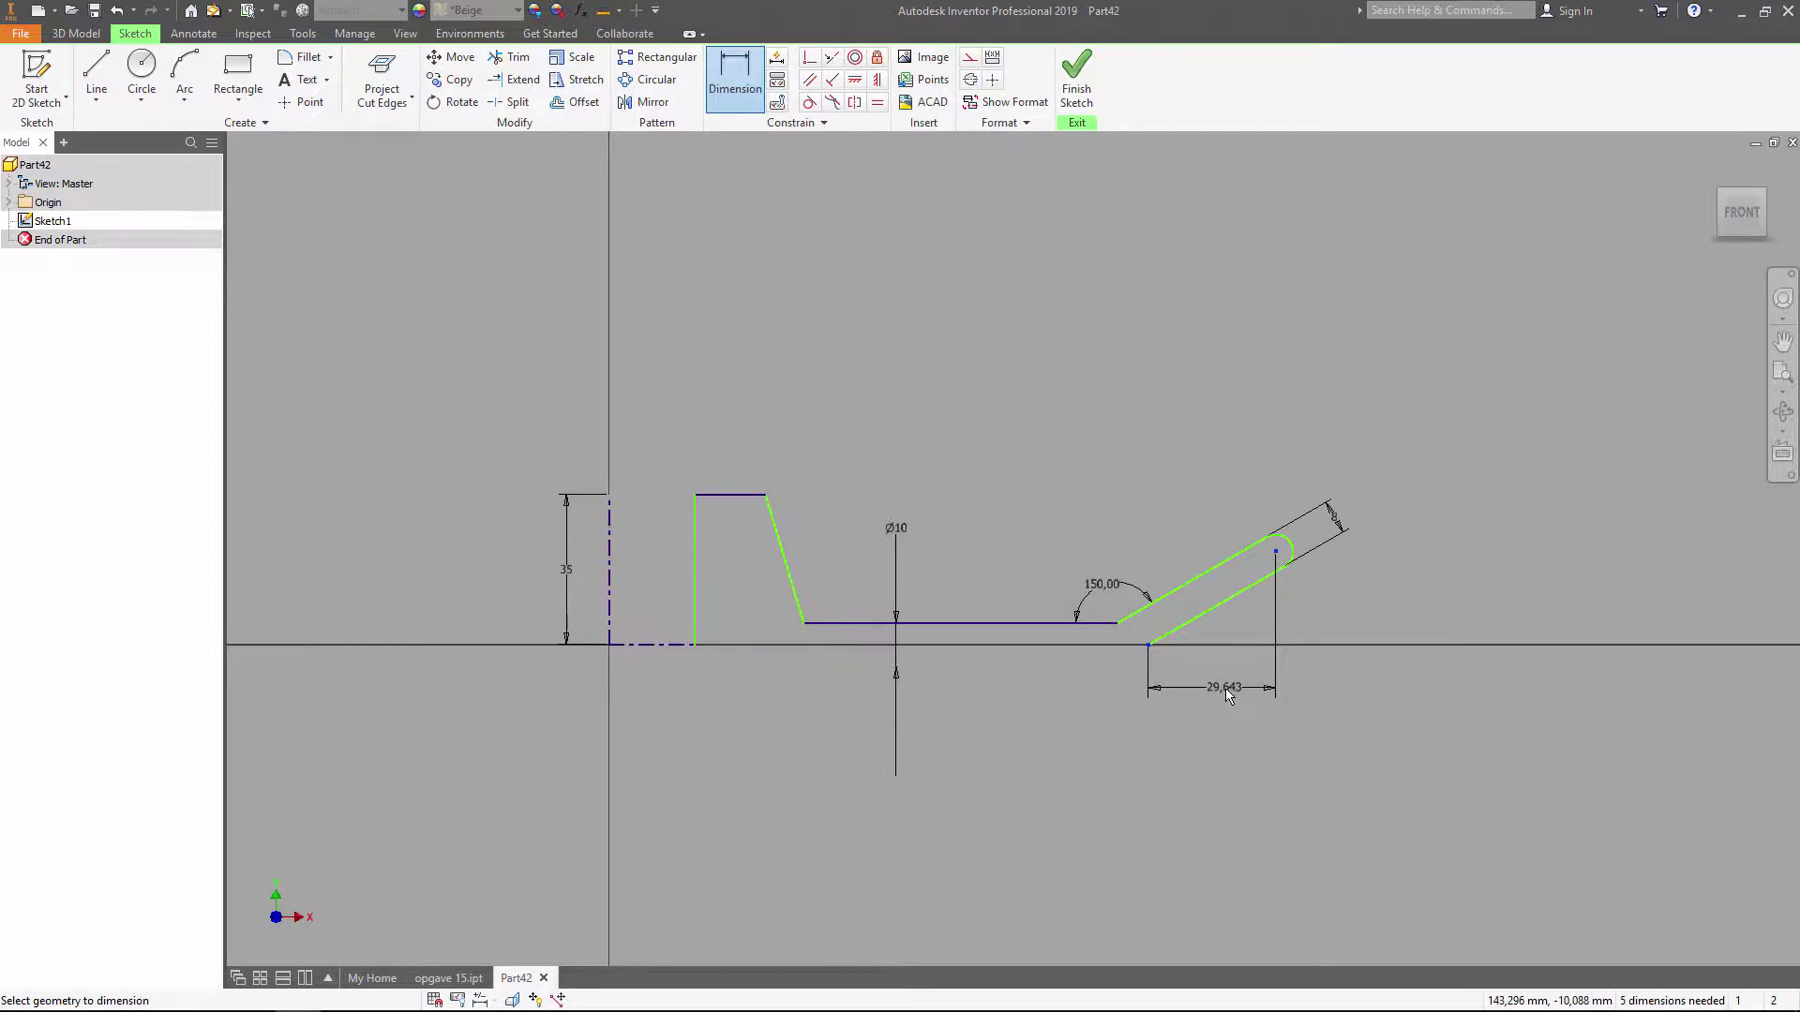
pyautogui.click(1224, 688)
pyautogui.write('30')
pyautogui.press('Return')
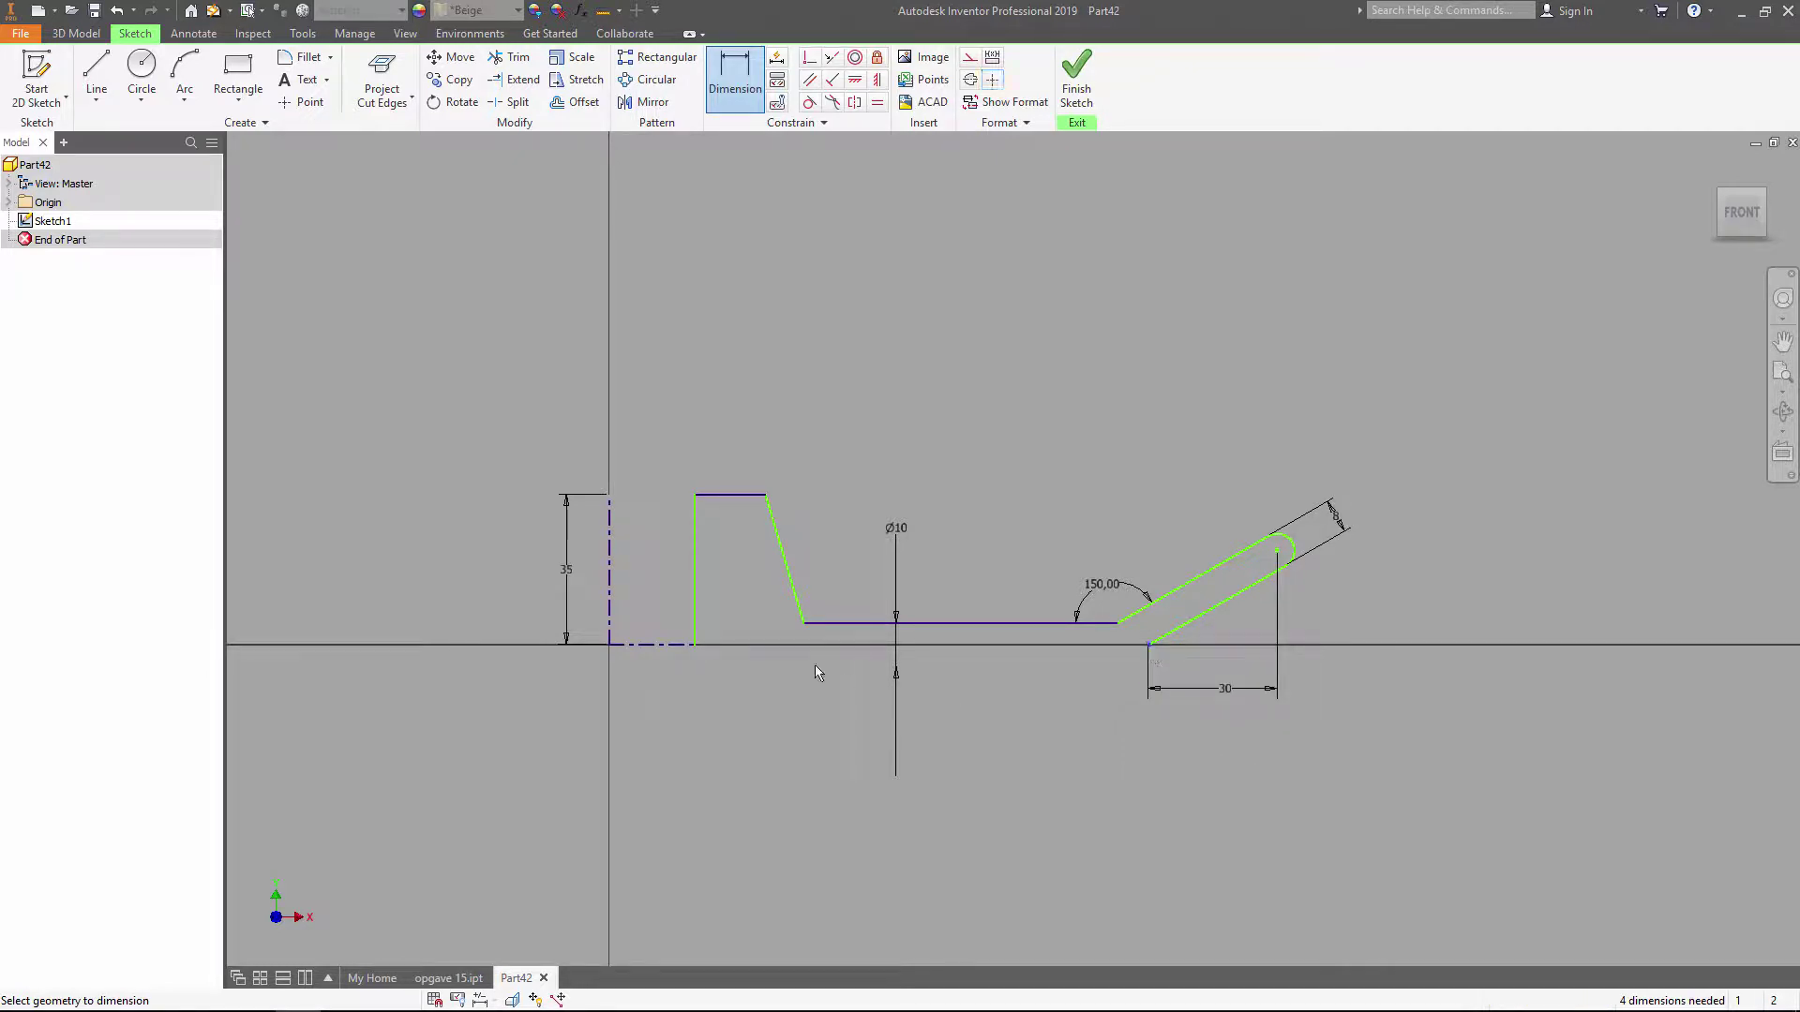
pyautogui.click(694, 628)
pyautogui.click(1148, 645)
pyautogui.click(786, 692)
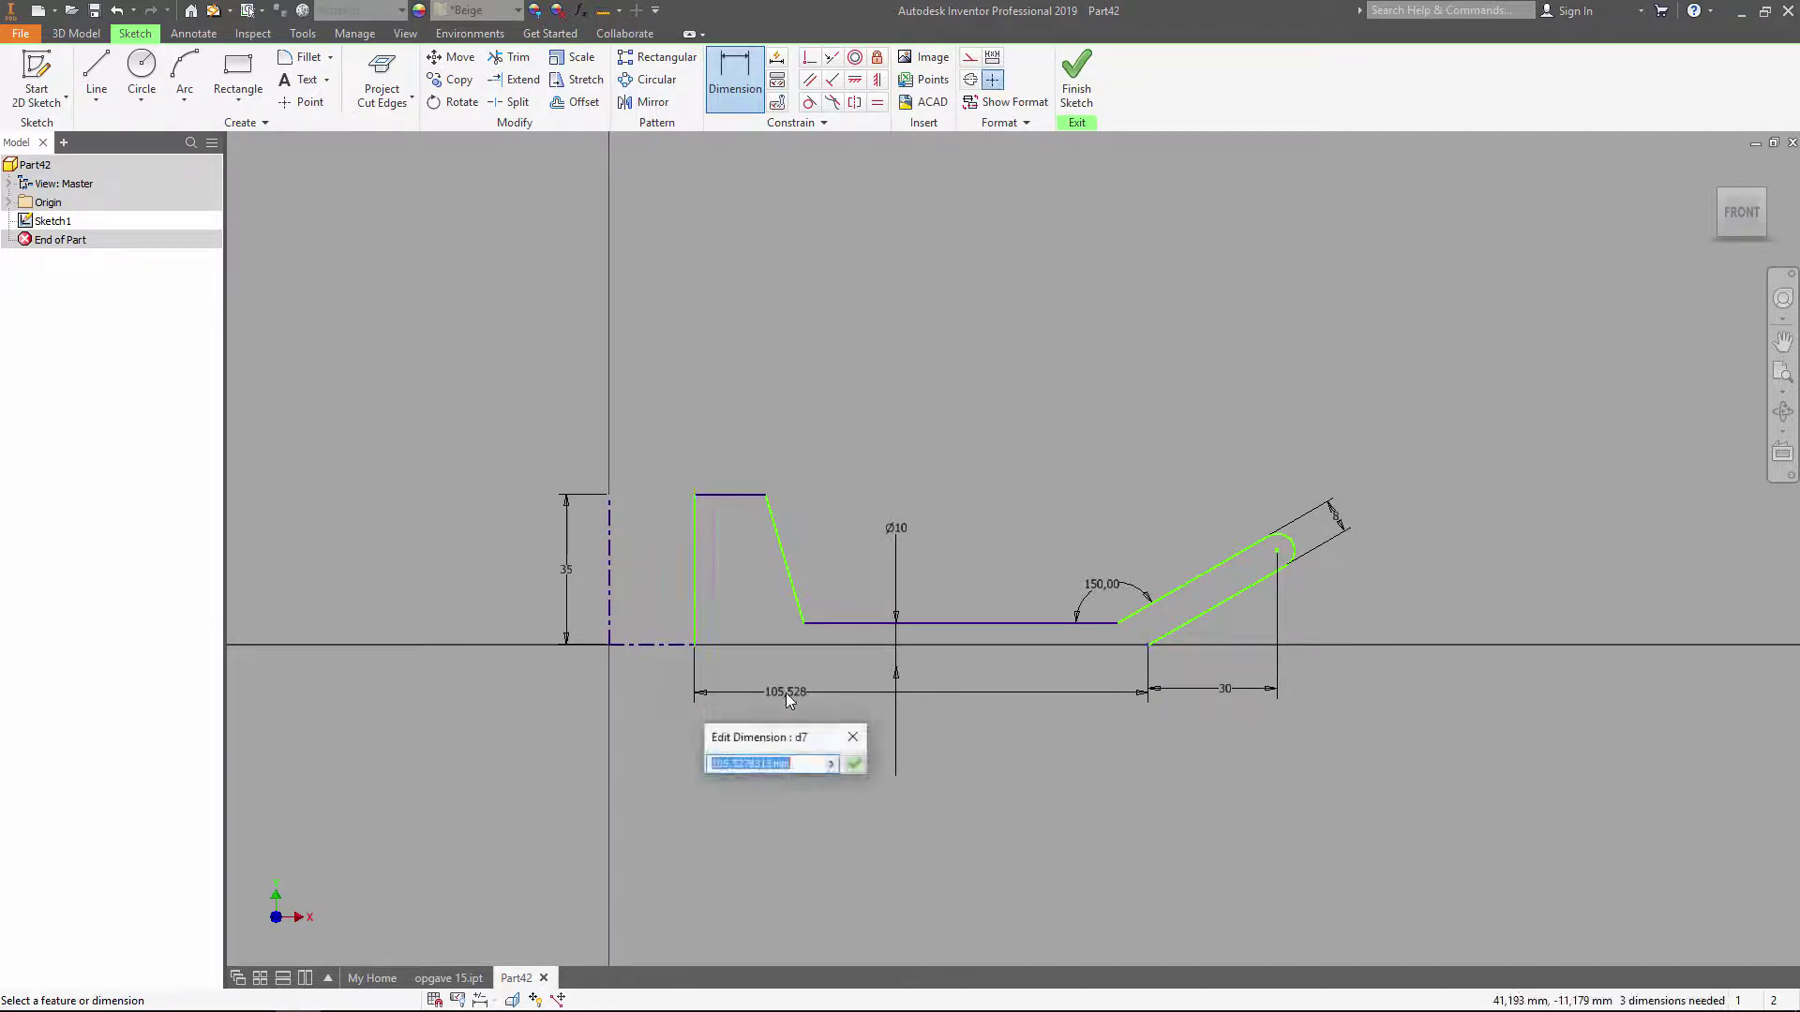
pyautogui.write('100')
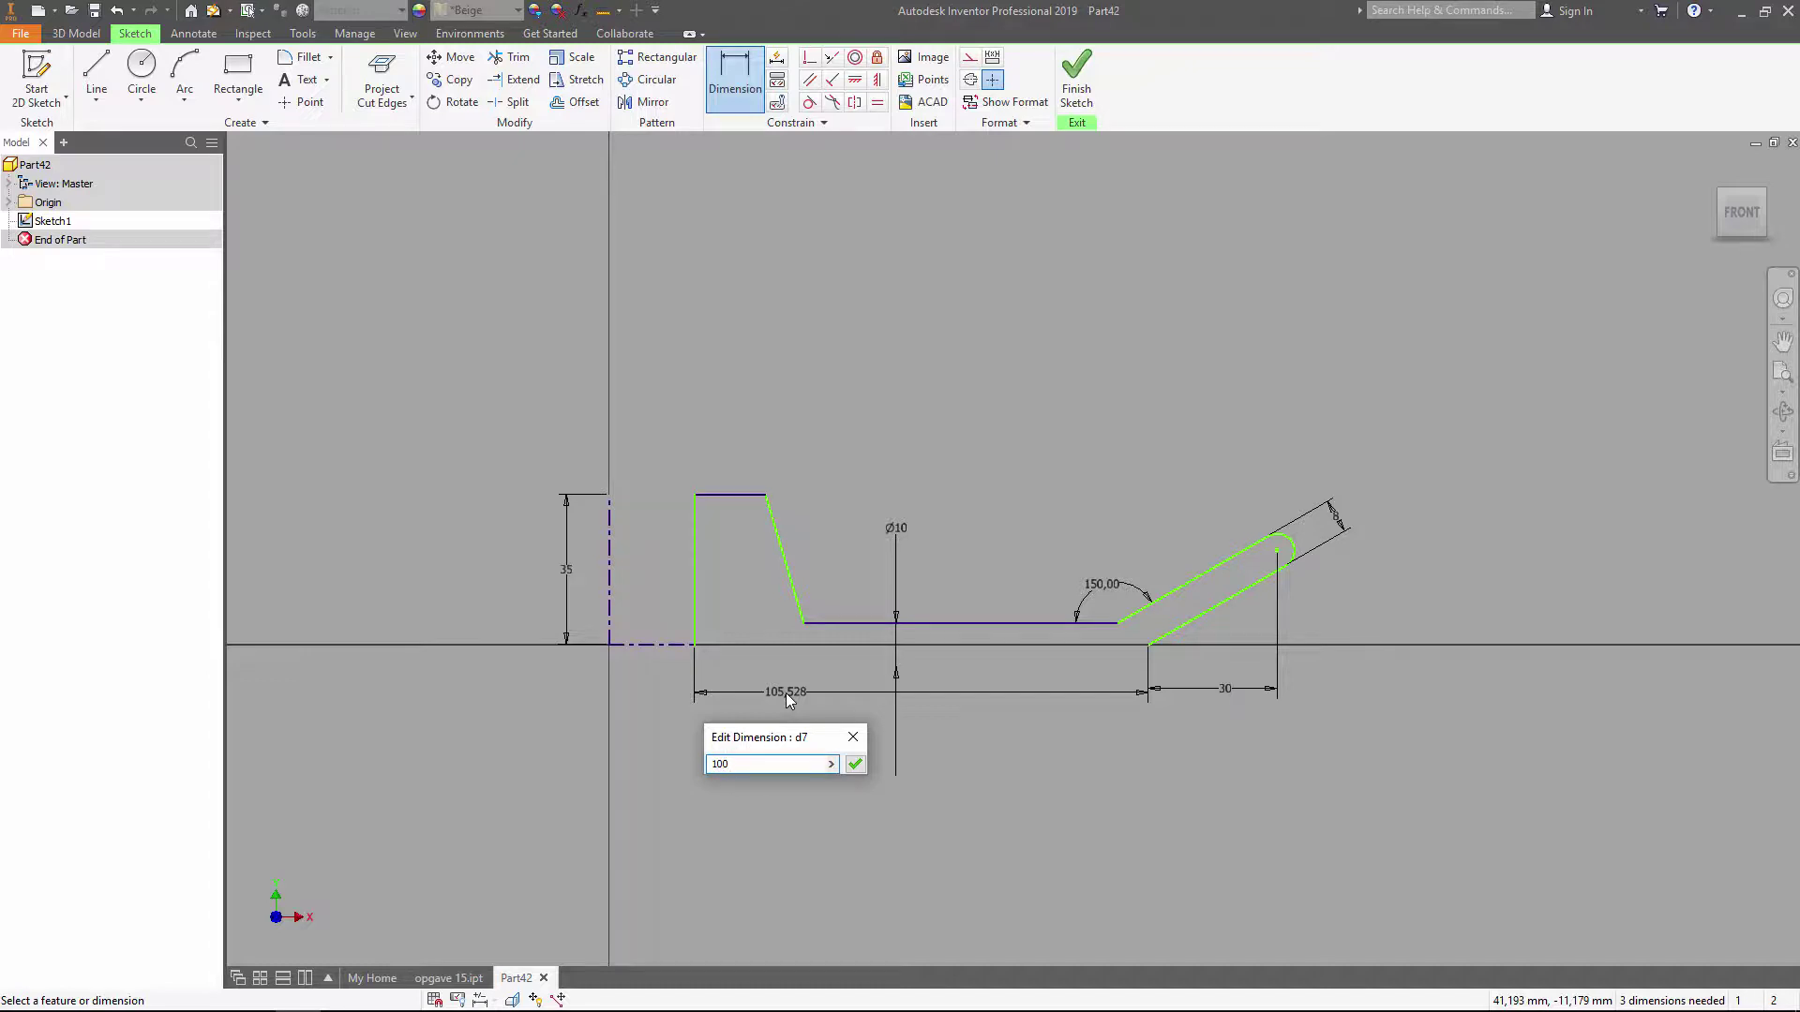
pyautogui.press('Return')
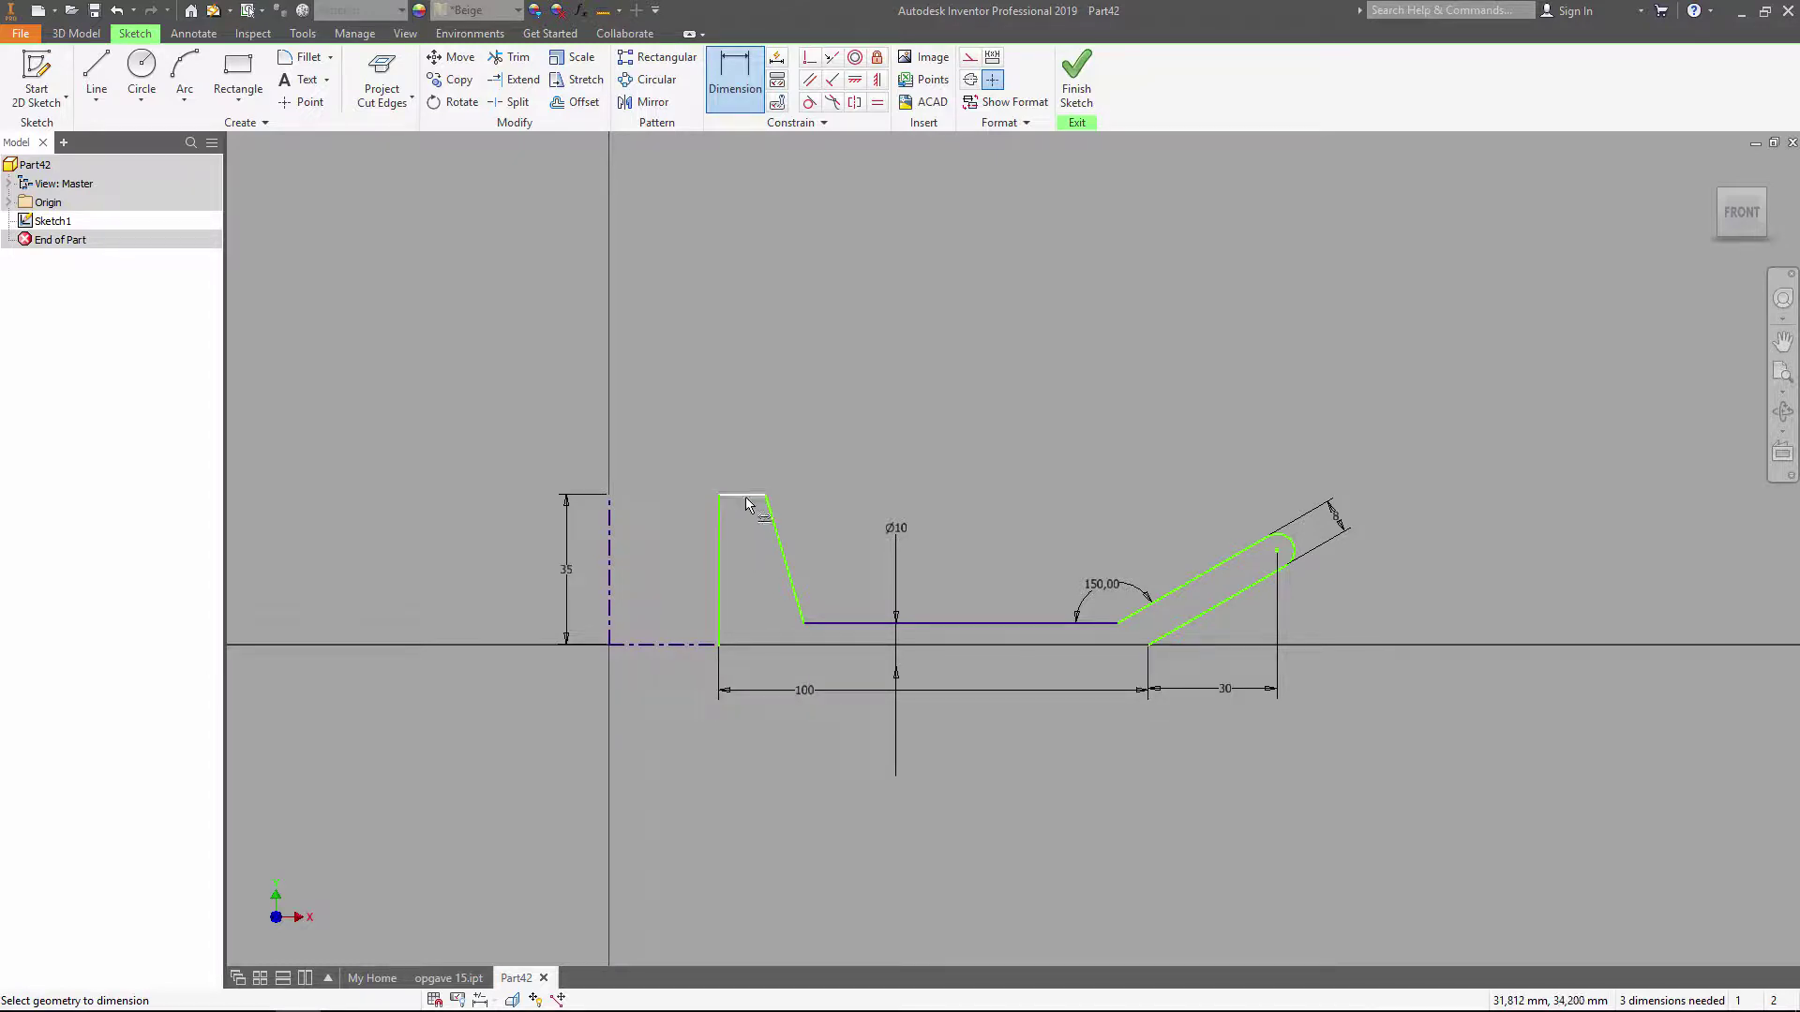
pyautogui.click(745, 495)
pyautogui.write('10')
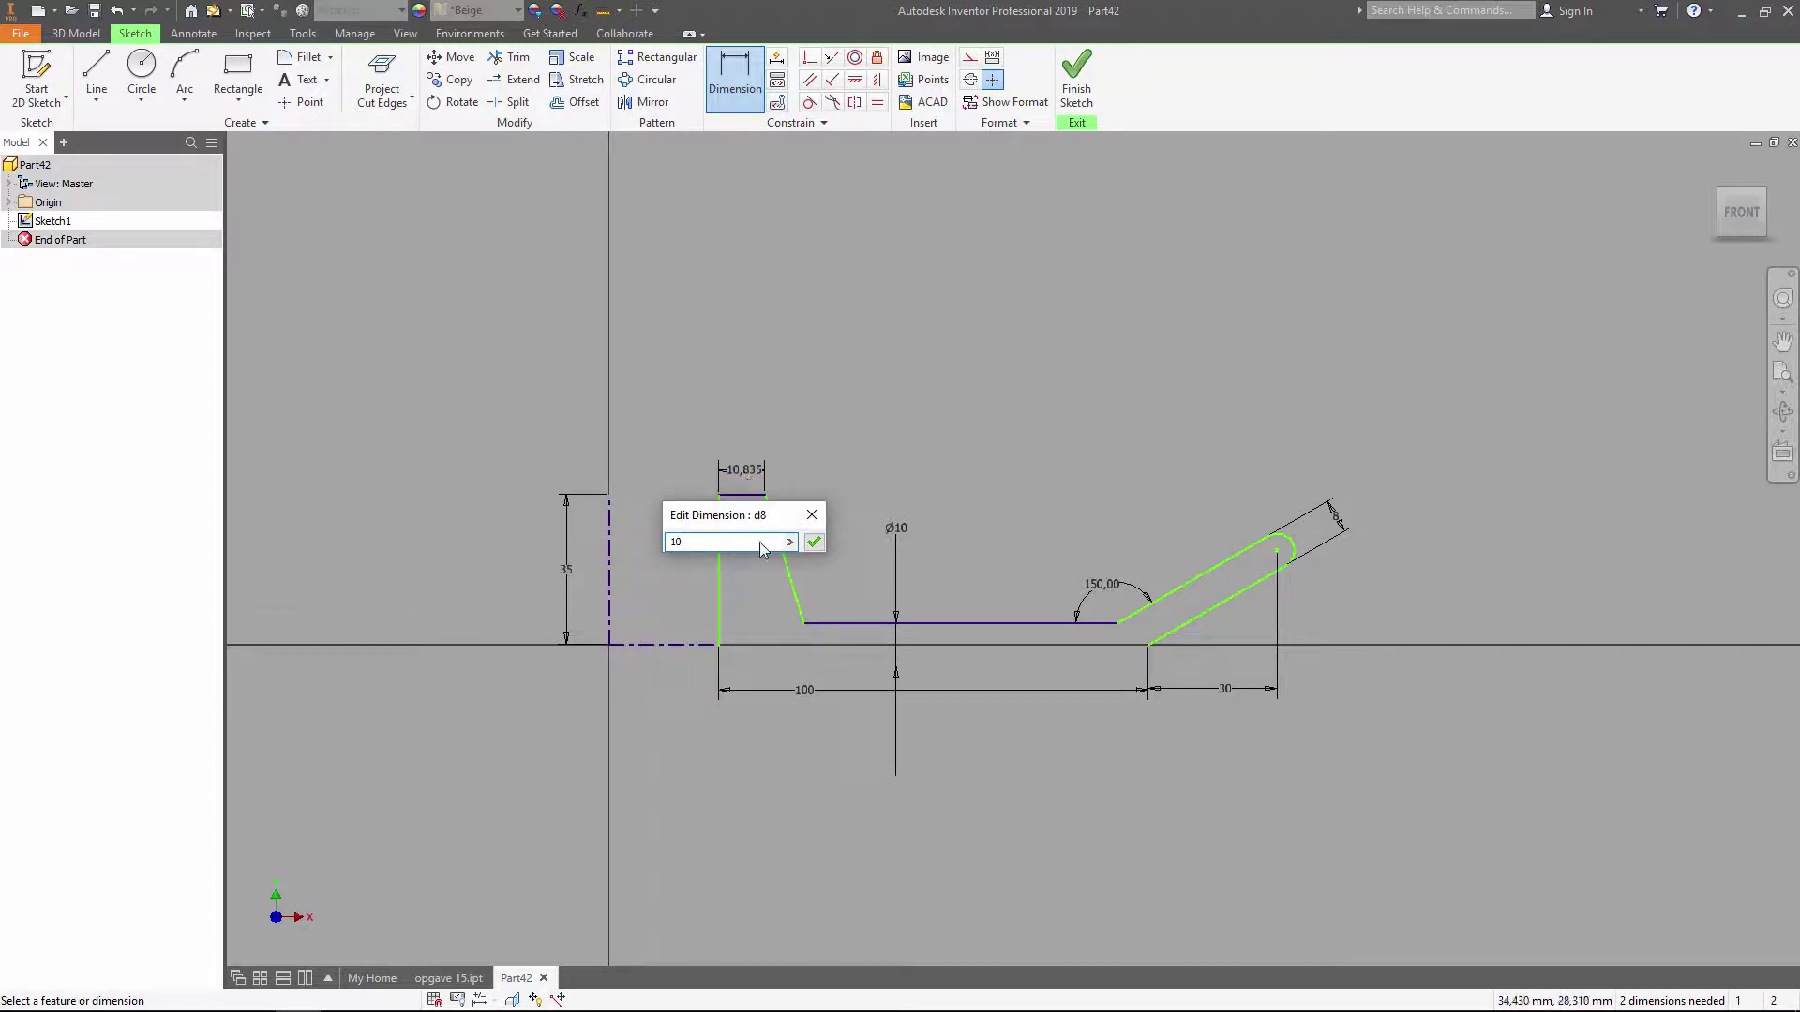
pyautogui.press('Return')
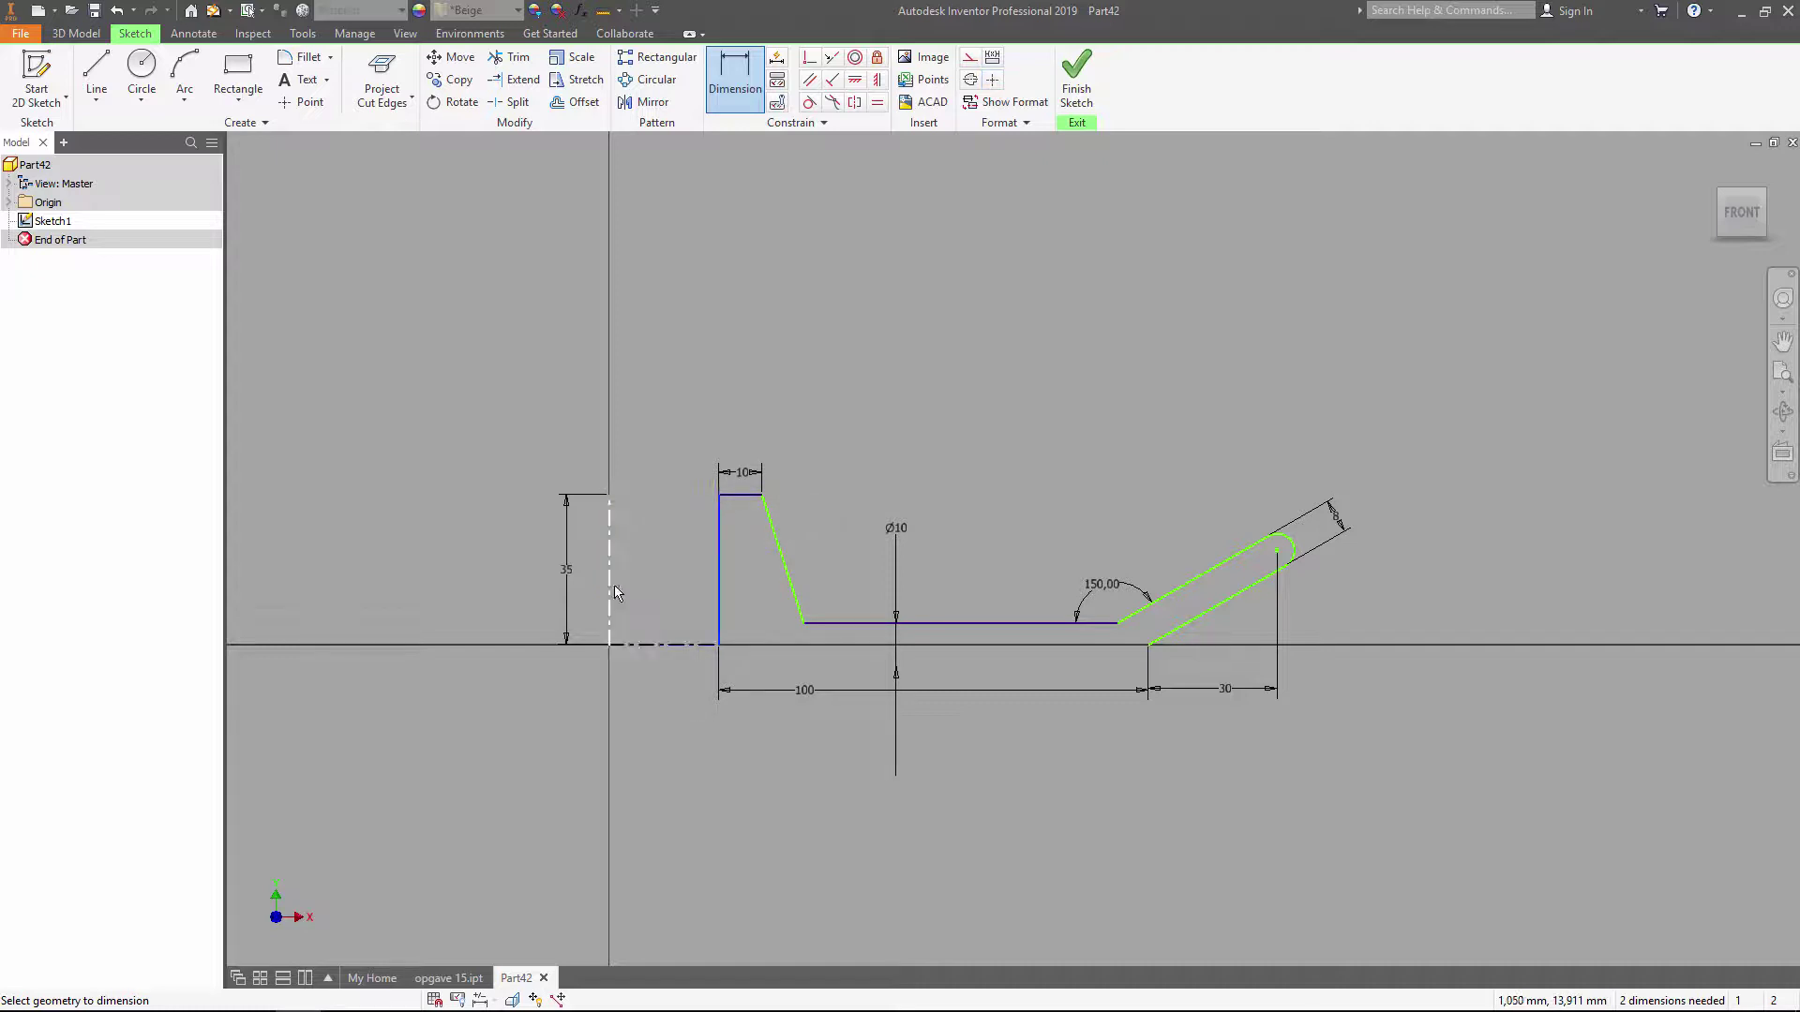
# Step: Add the Ø35 bore diameter and 60° web angle, then select the whole profile
pyautogui.click(610, 596)
pyautogui.click(638, 433)
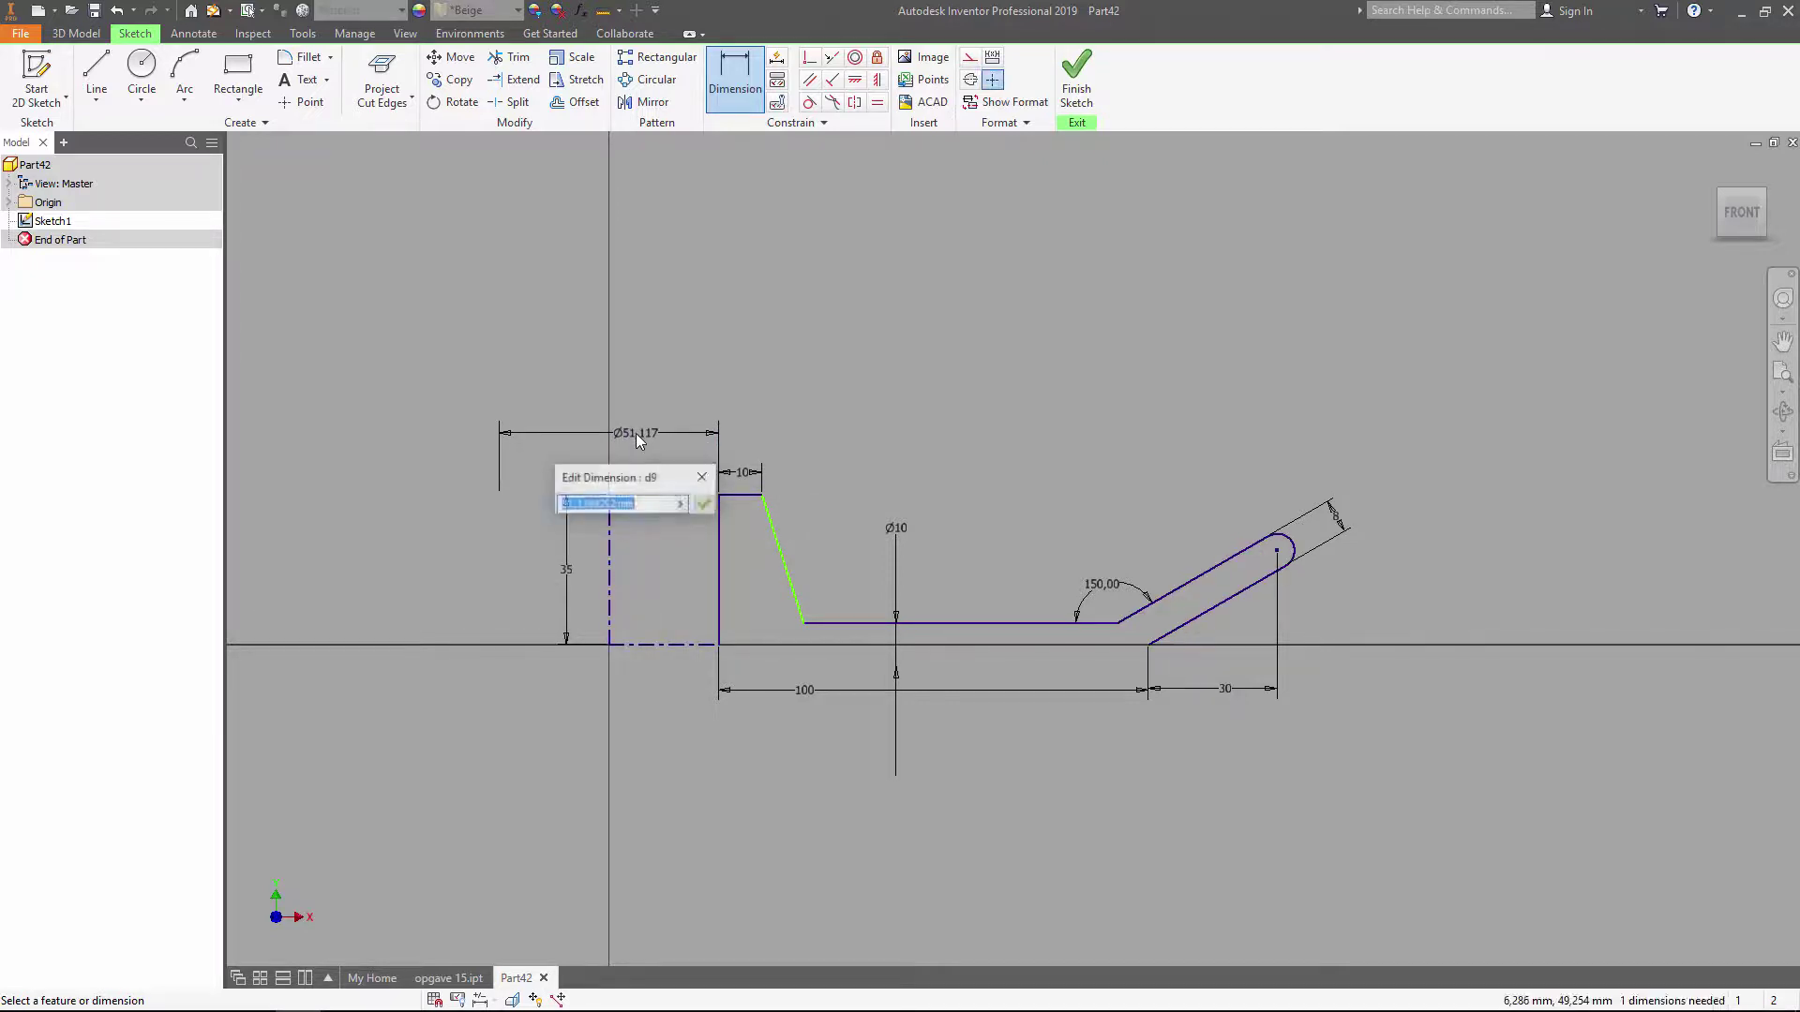
pyautogui.write('35')
pyautogui.press('Return')
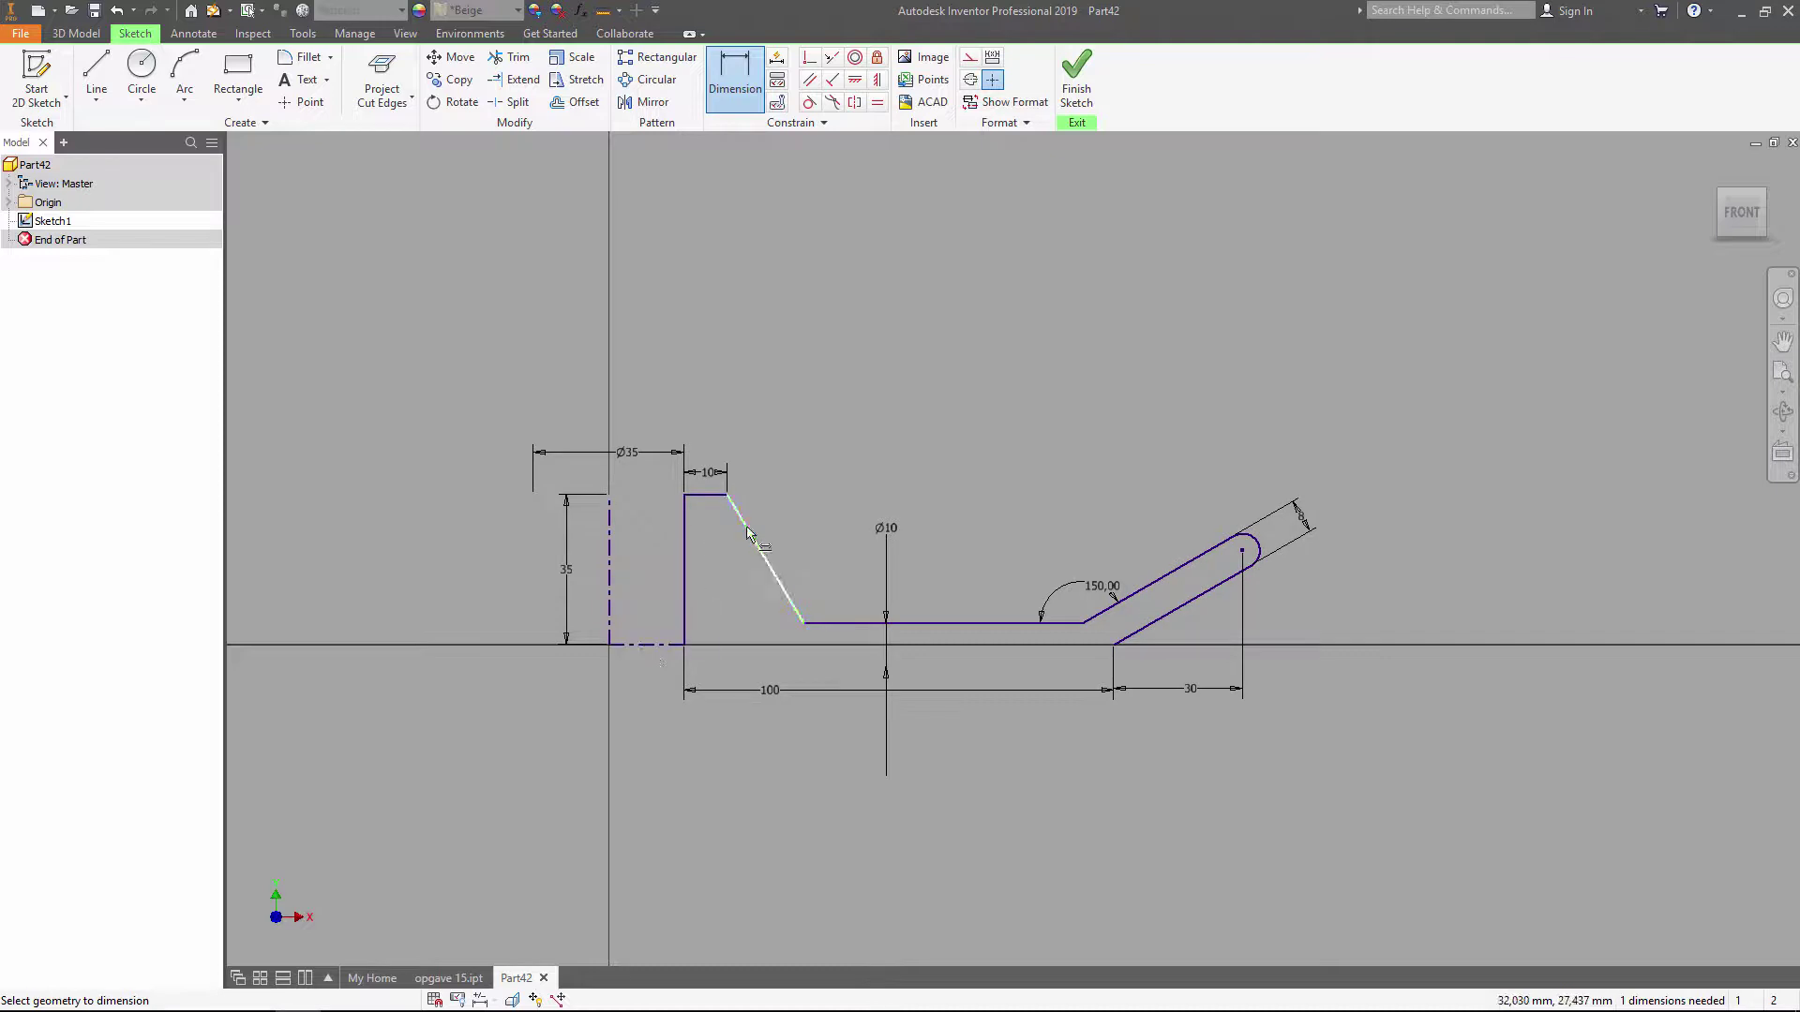
pyautogui.click(750, 535)
pyautogui.click(710, 495)
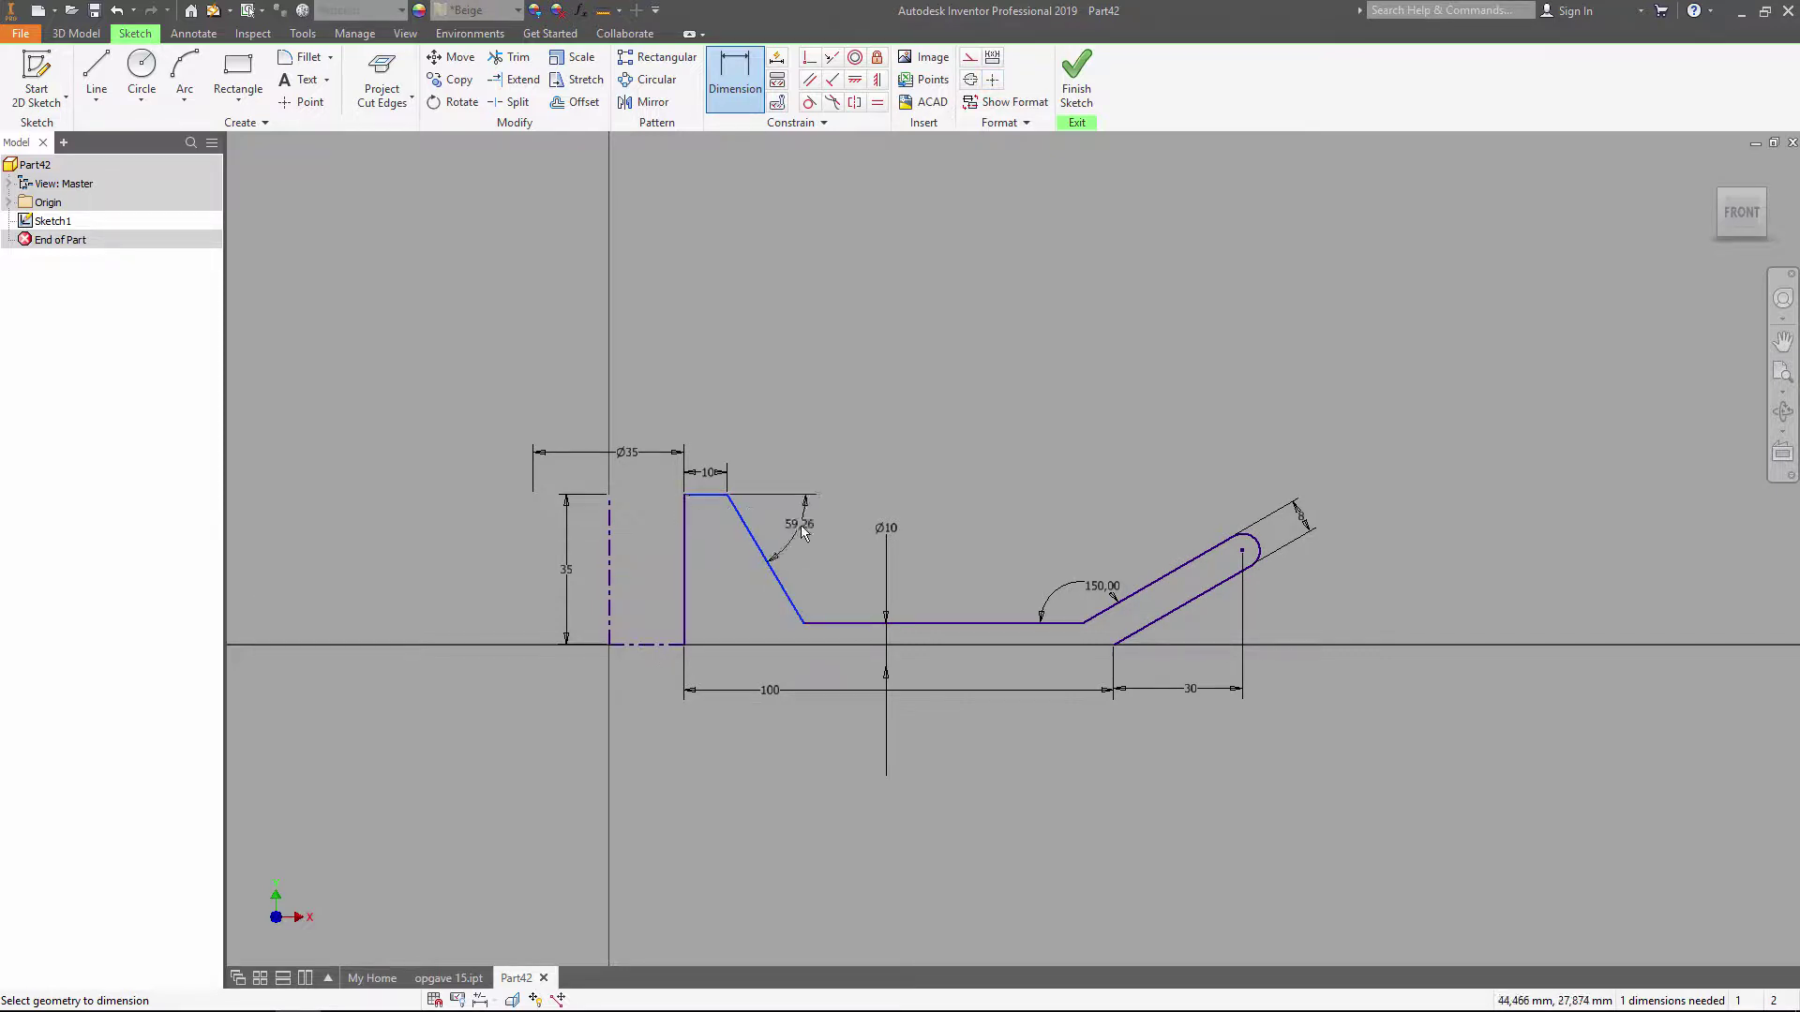
pyautogui.click(799, 532)
pyautogui.write('60')
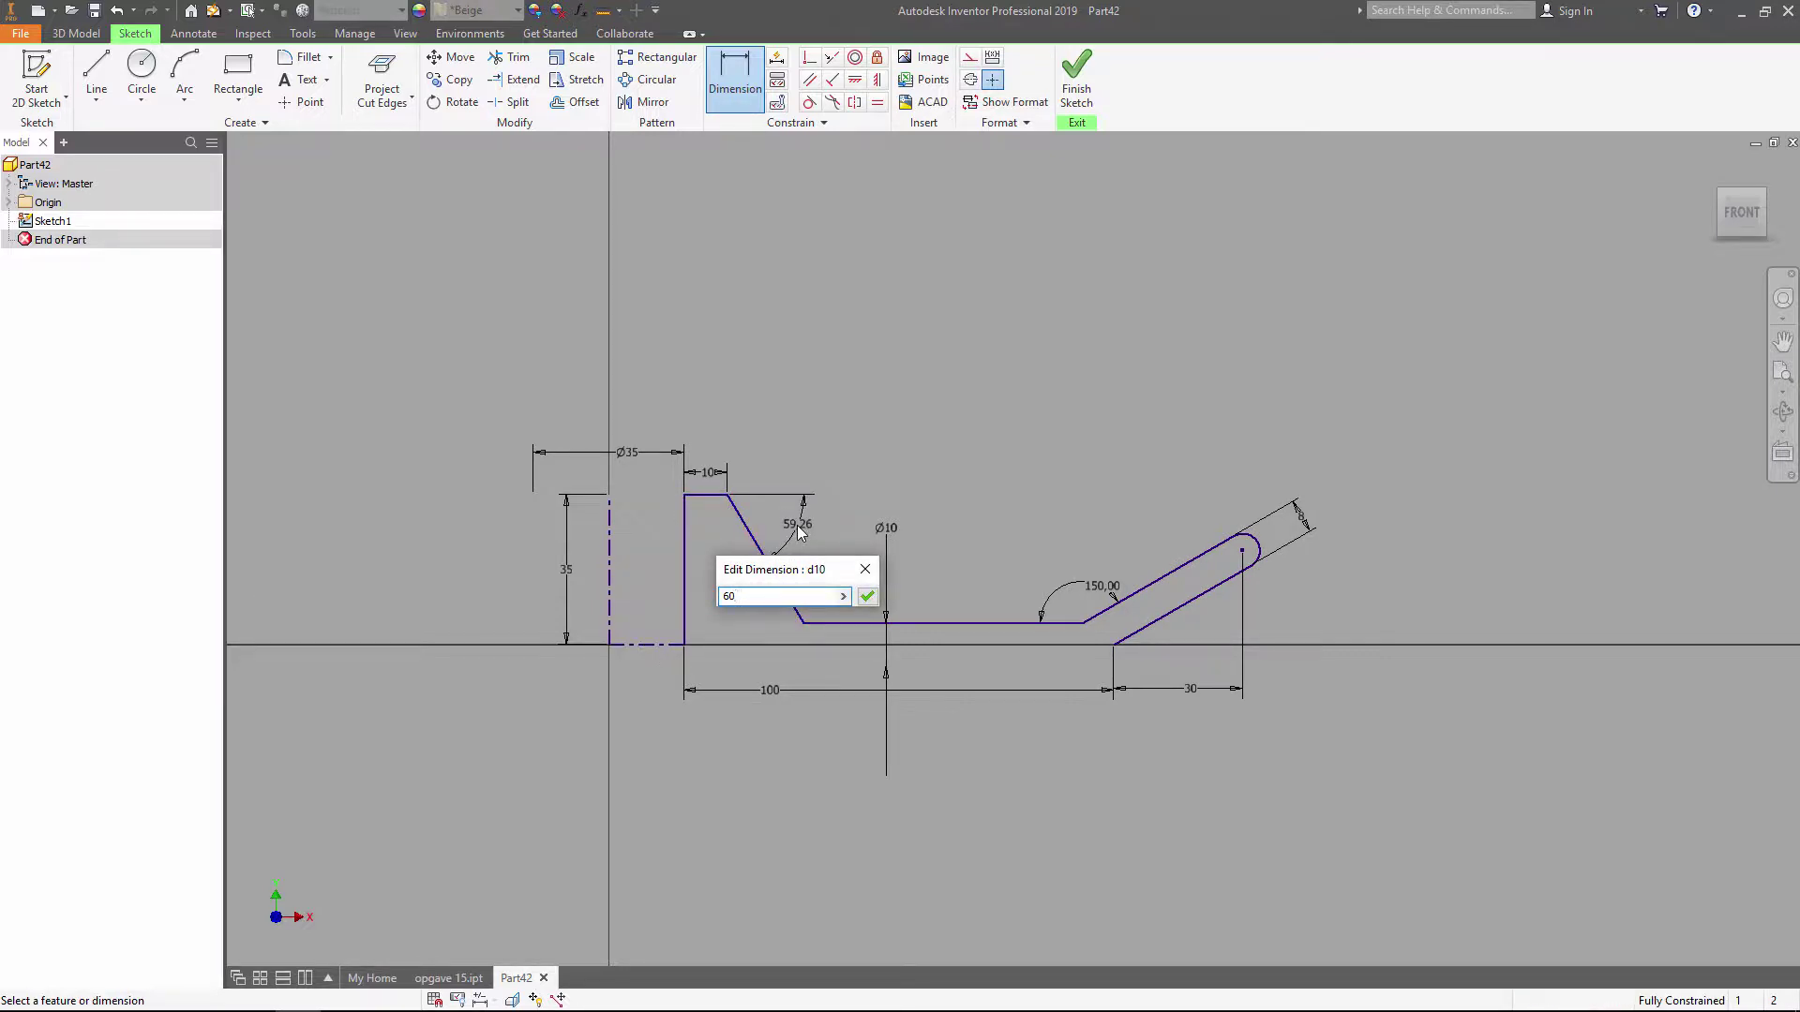
pyautogui.press('Return')
pyautogui.press('Escape')
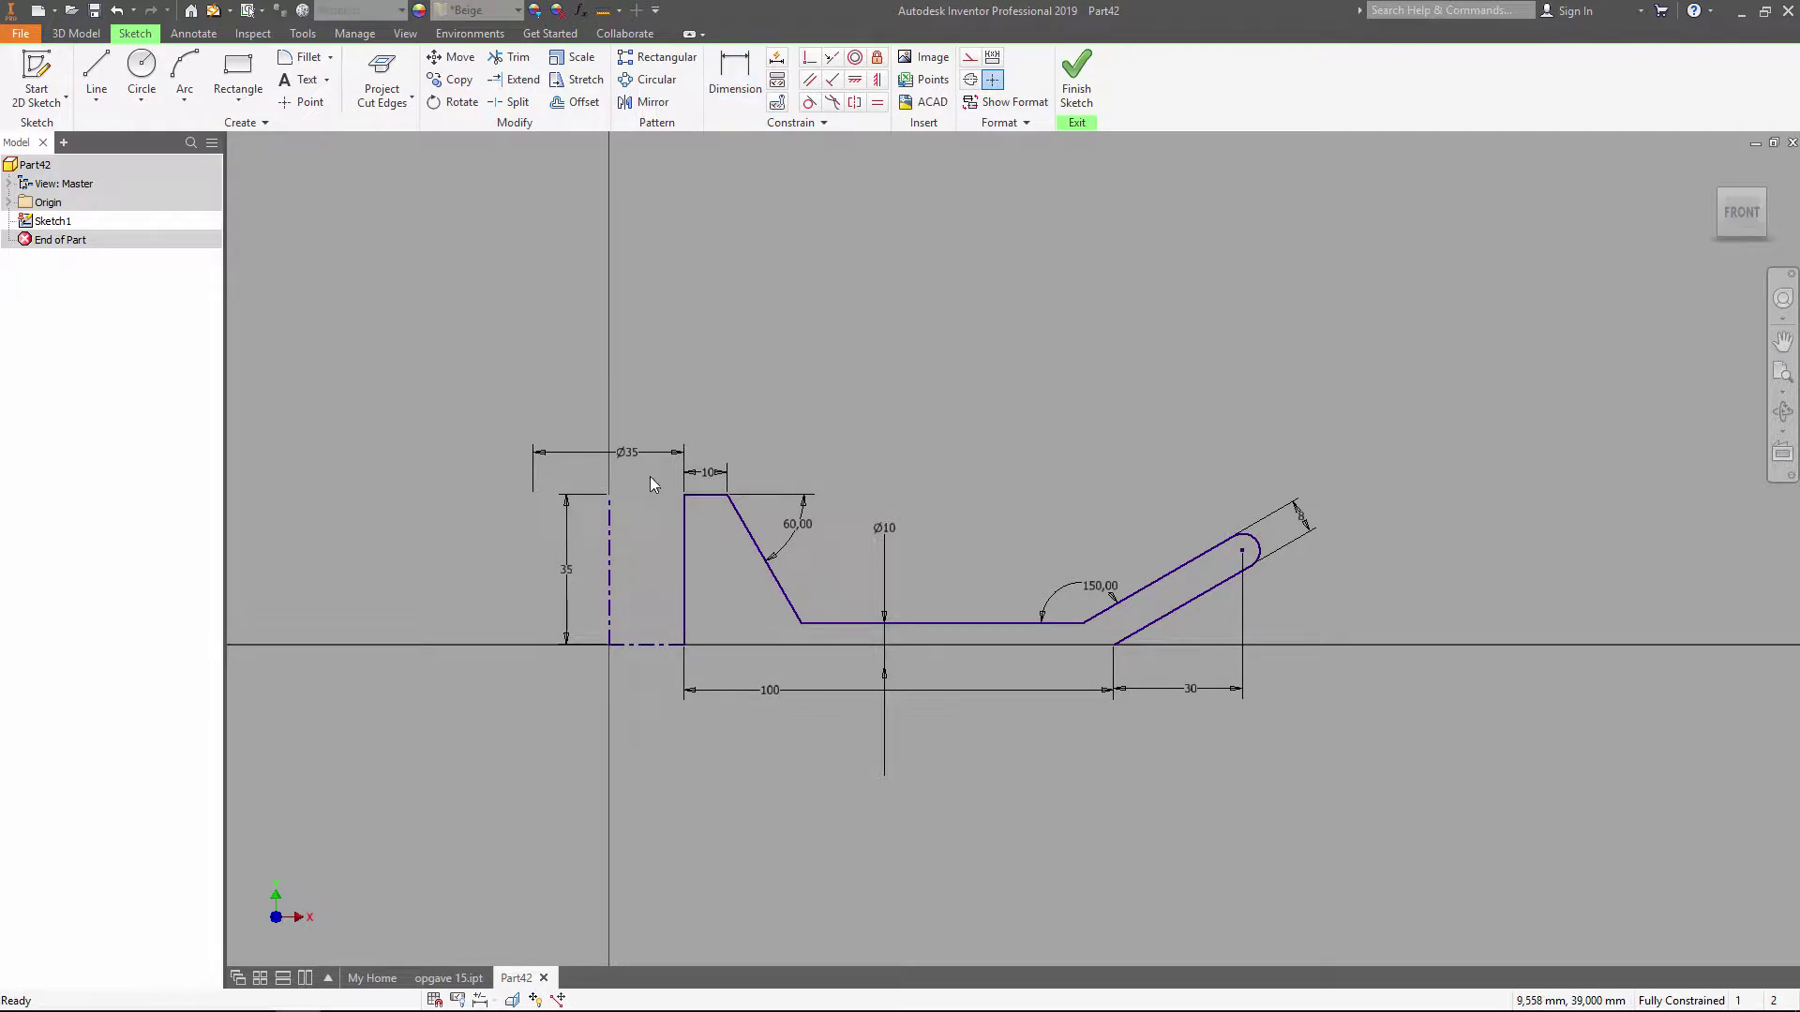
pyautogui.moveTo(649, 473); pyautogui.dragTo(1284, 686)
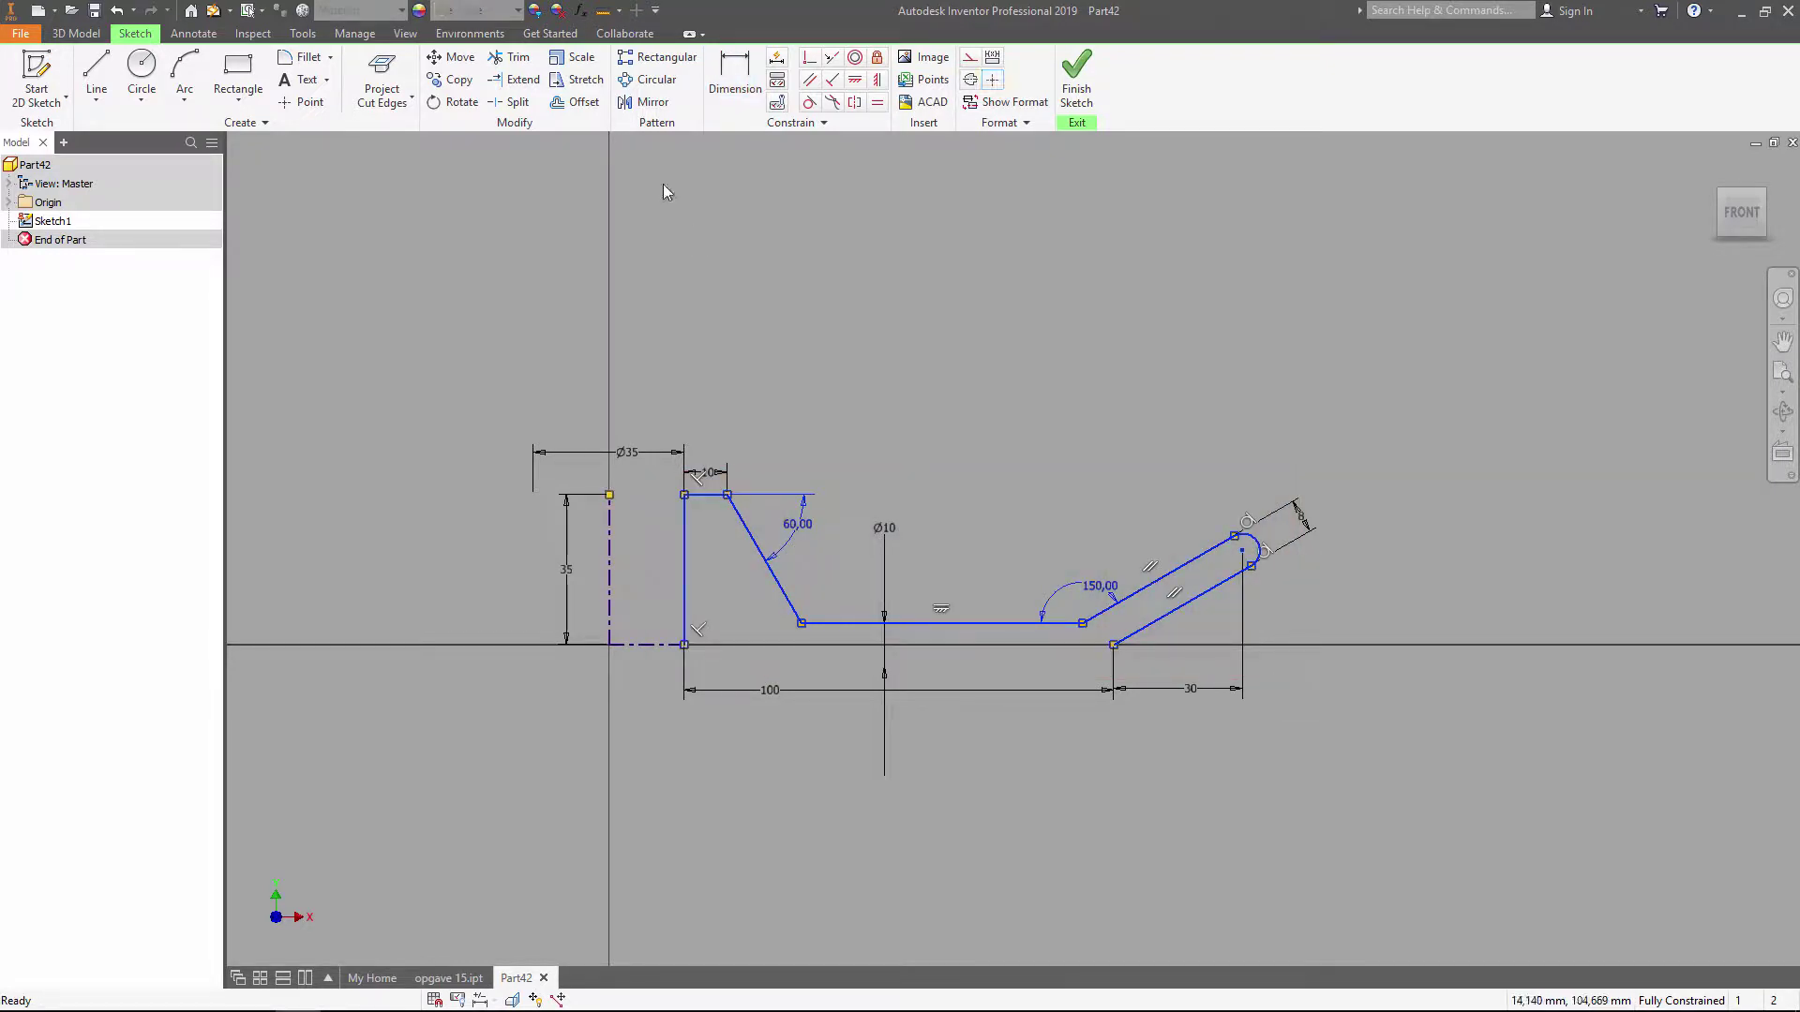
# Step: Mirror the profile about the horizontal axis
pyautogui.click(645, 101)
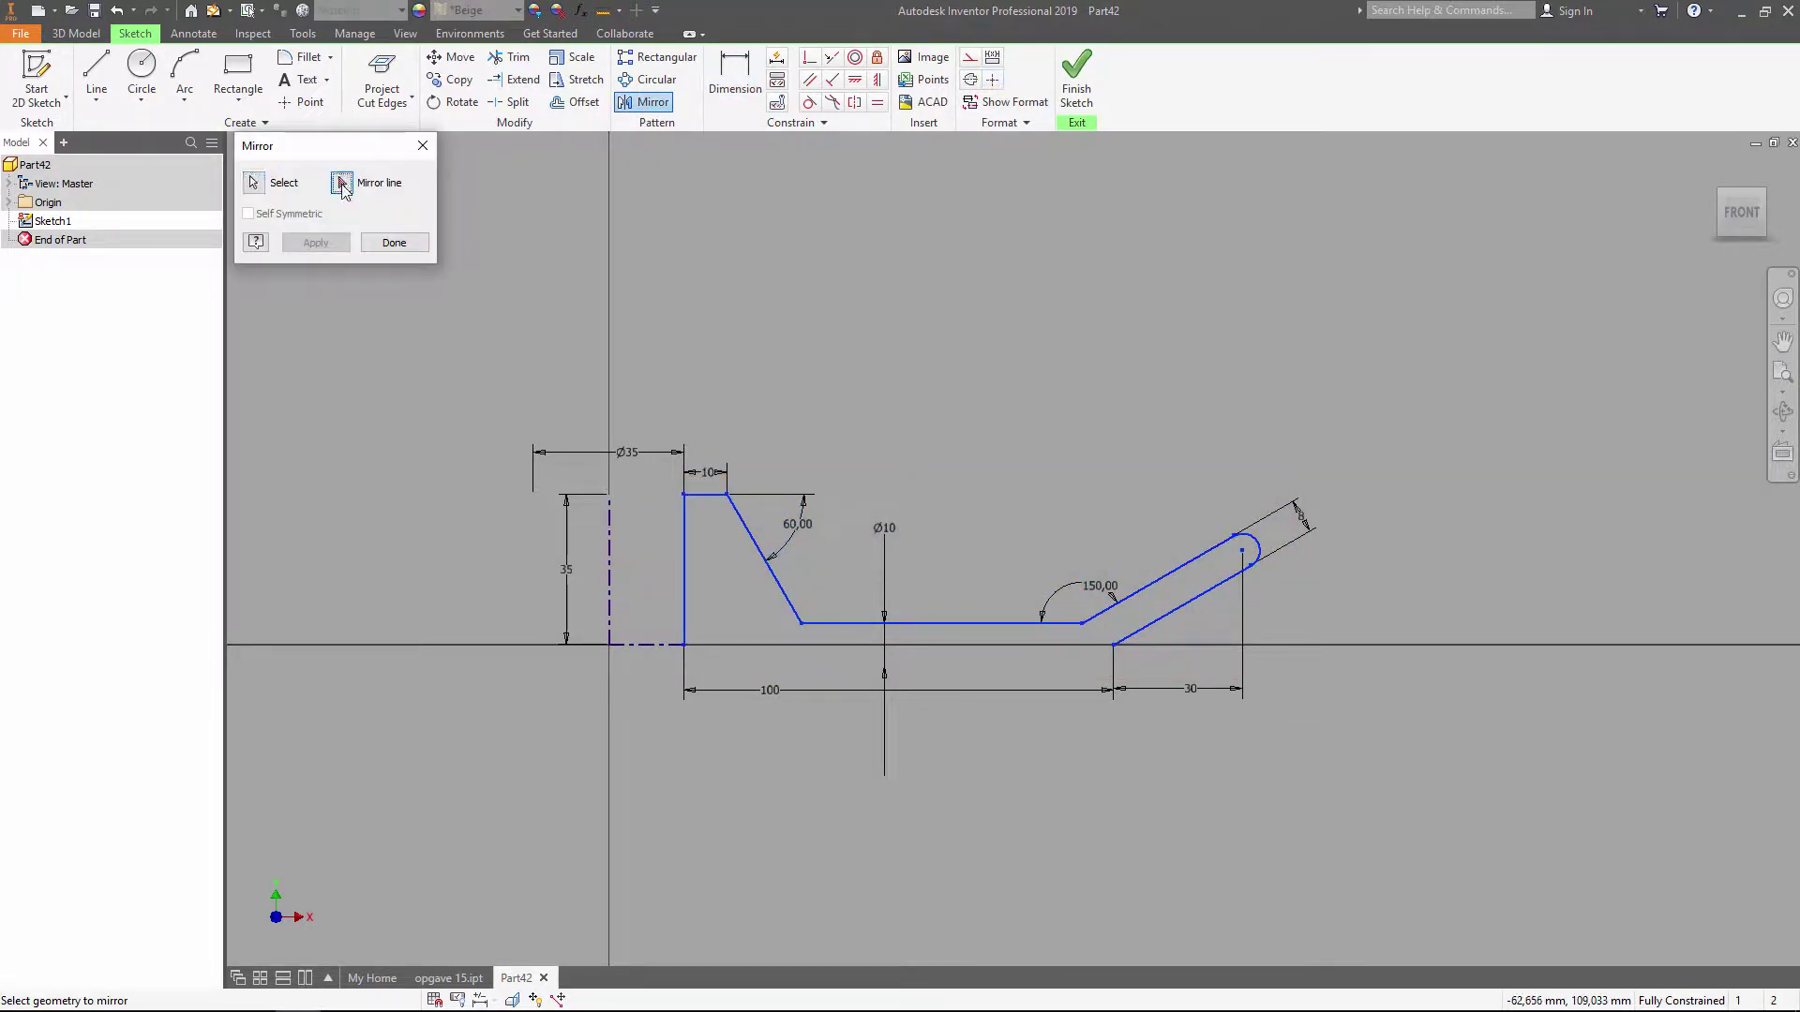
pyautogui.click(661, 644)
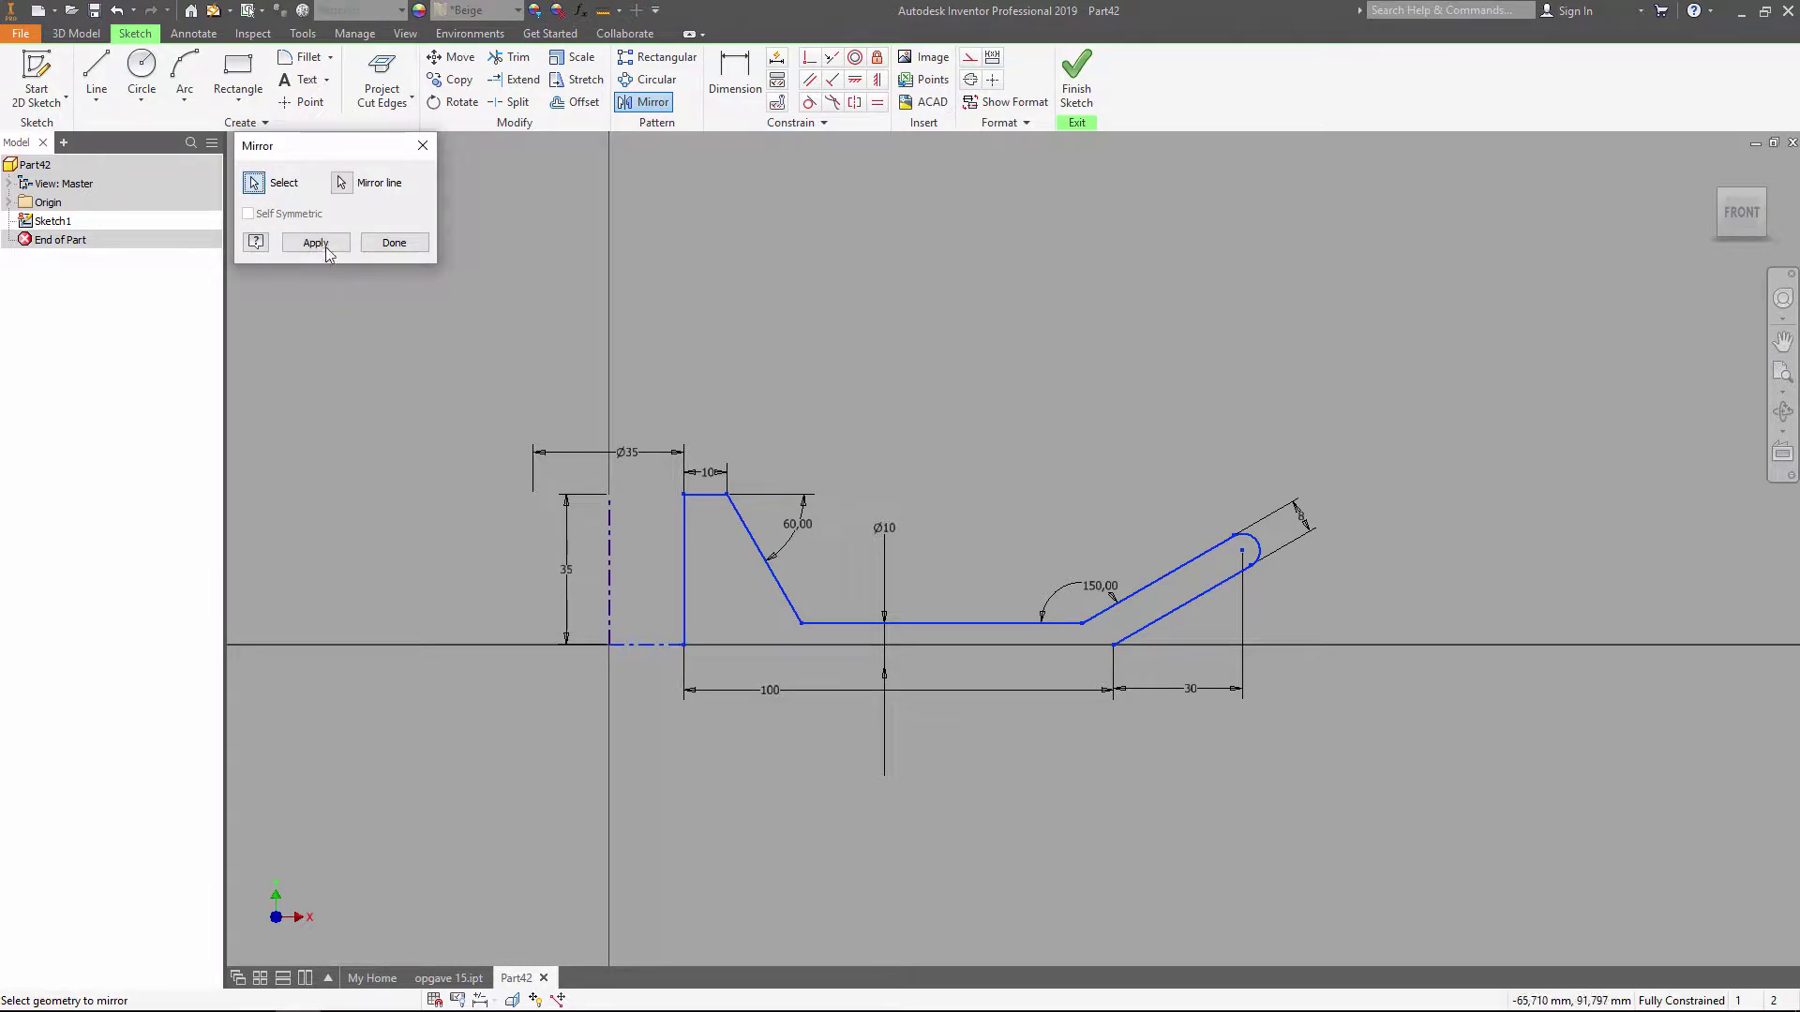
pyautogui.click(316, 243)
pyautogui.press('Escape')
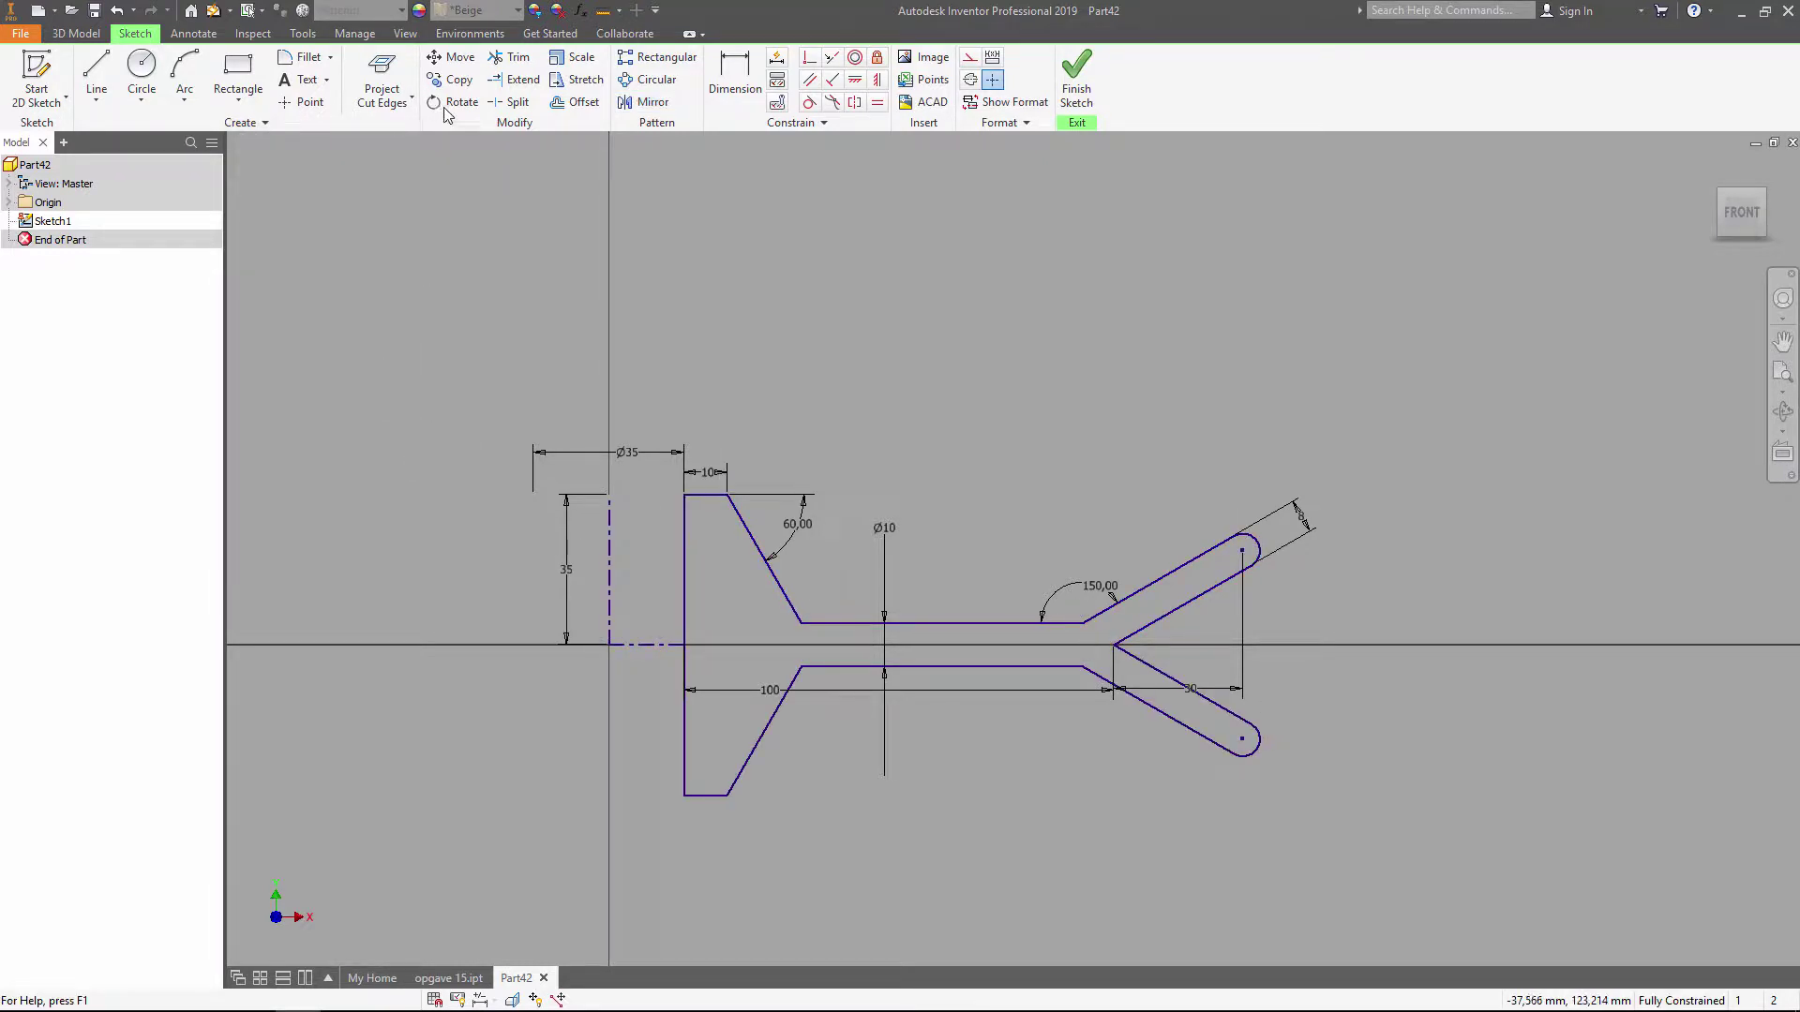
# Step: Fillet the profile corners with radius 10 and the V corner with radius 5
pyautogui.click(308, 58)
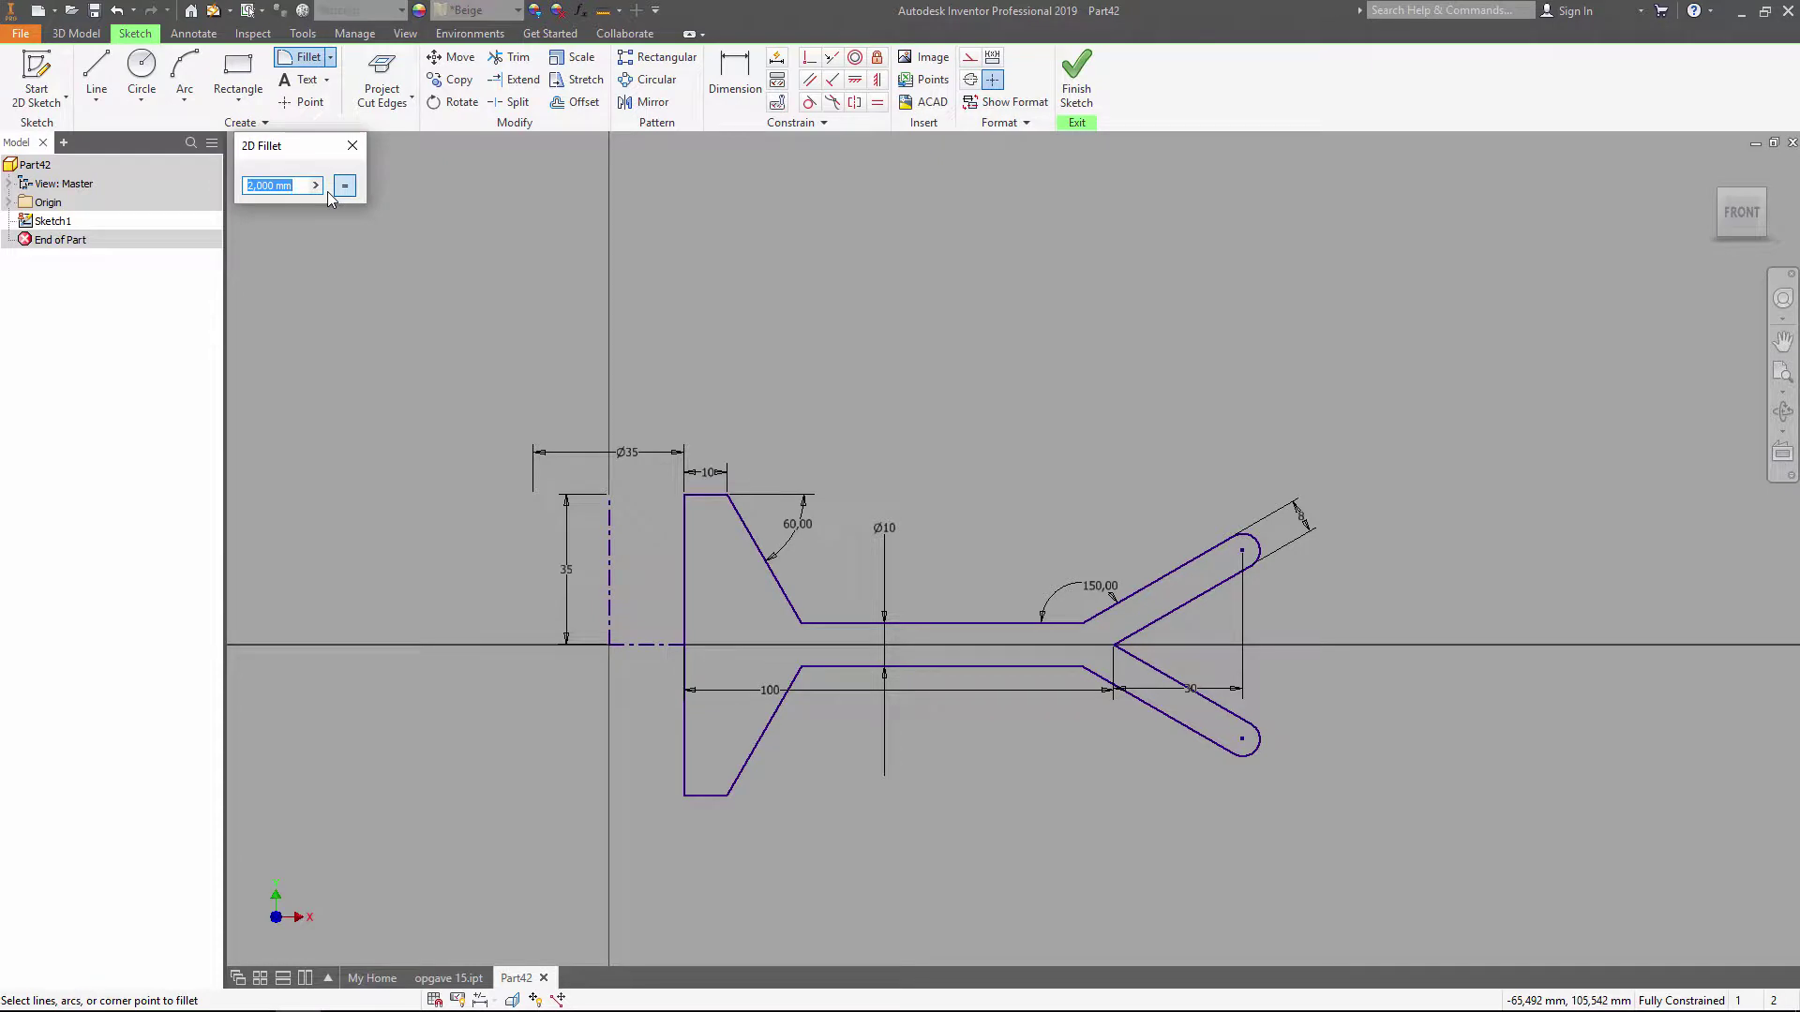
pyautogui.write('10')
pyautogui.click(717, 496)
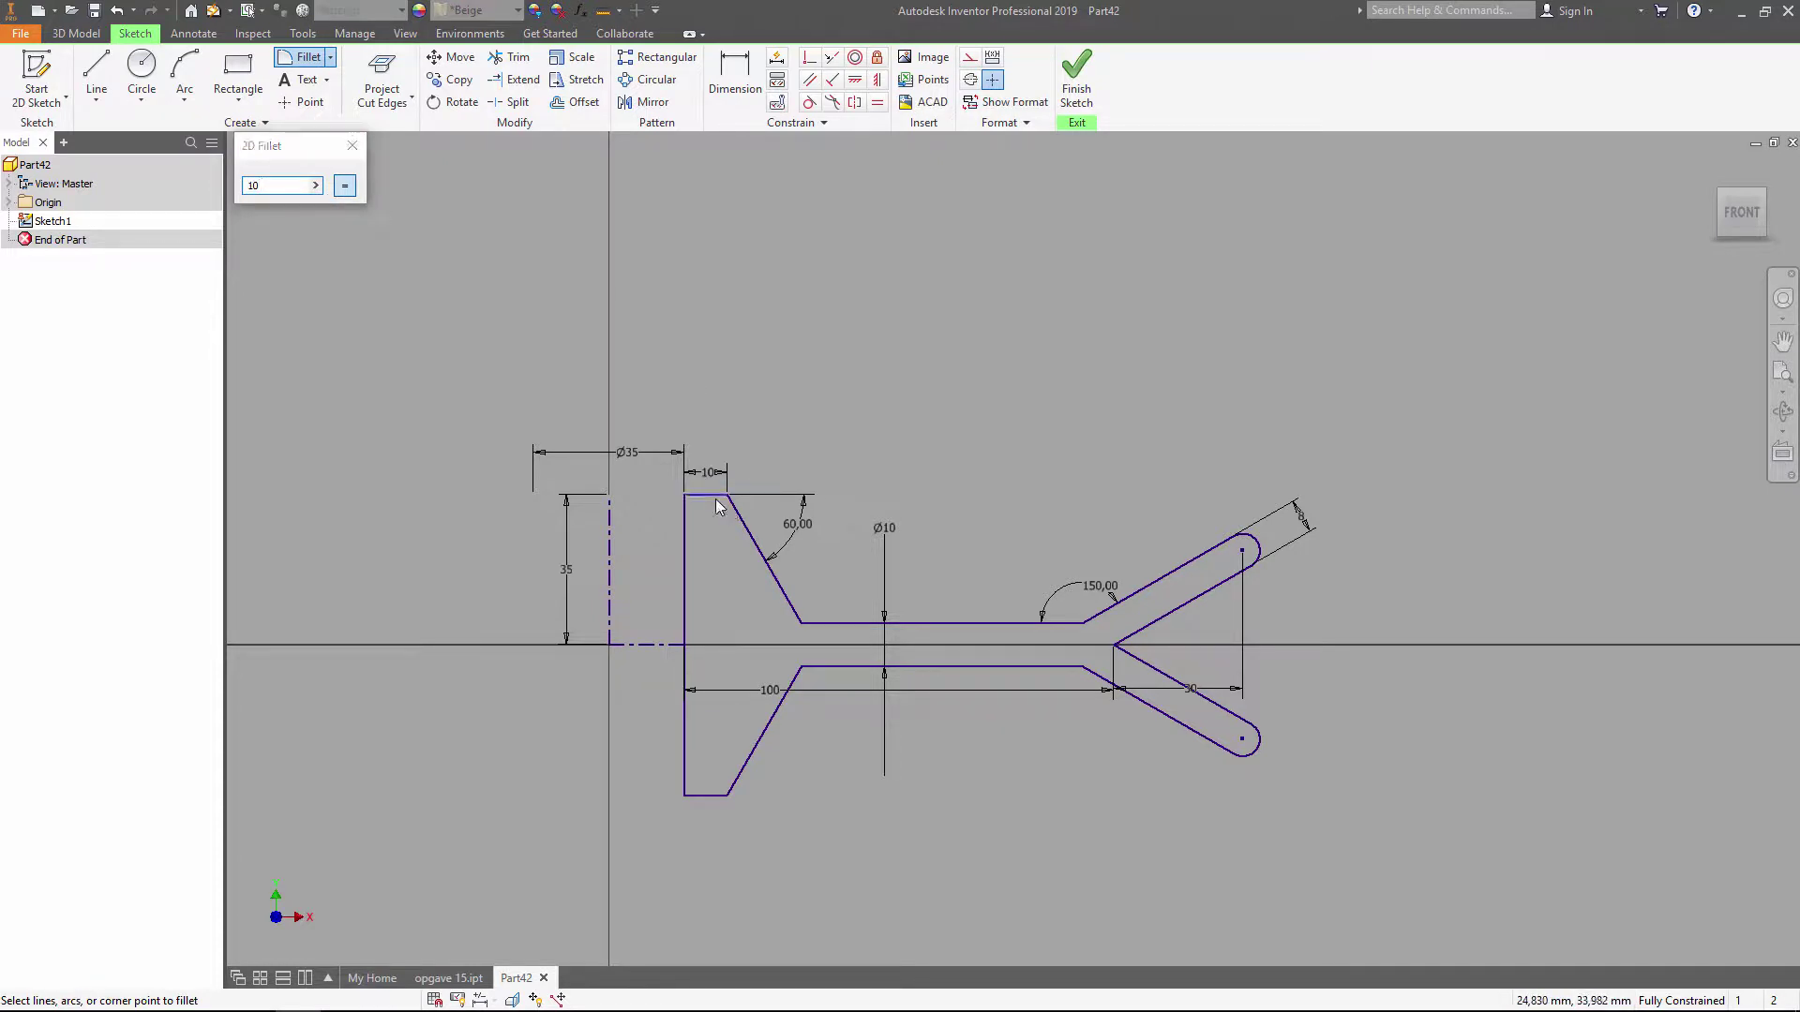
pyautogui.click(745, 529)
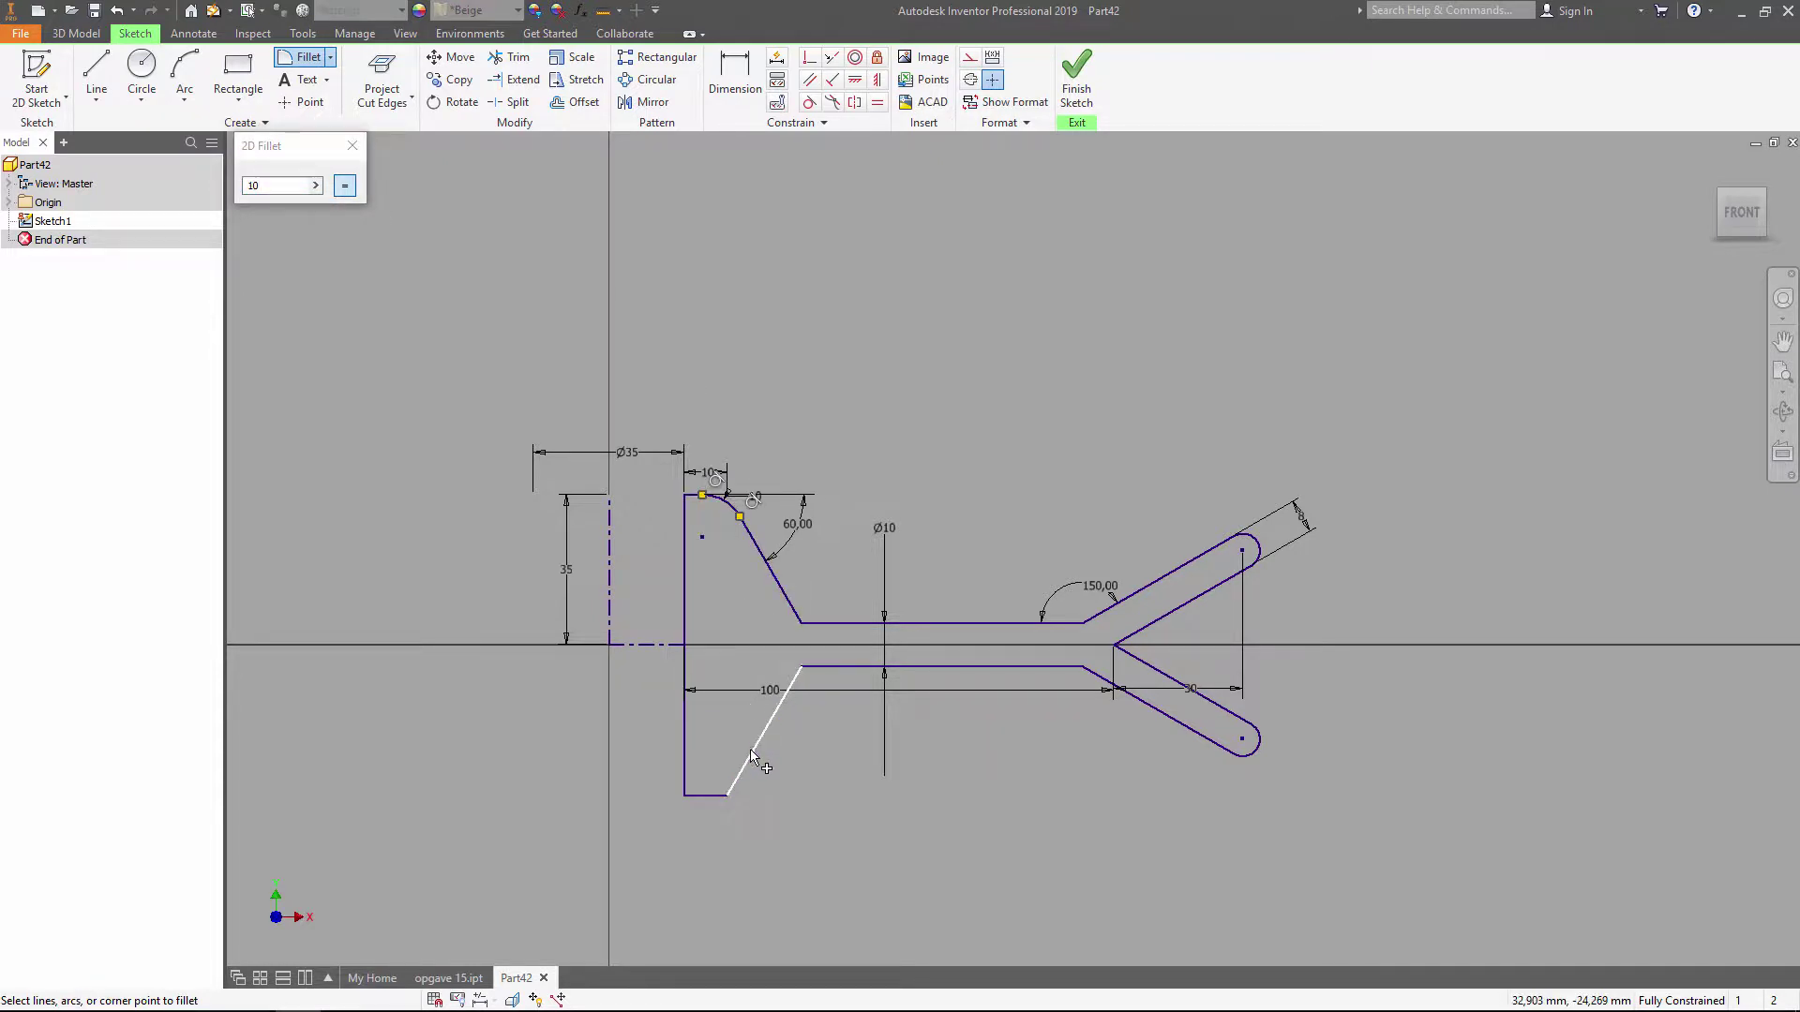
pyautogui.click(728, 778)
pyautogui.click(834, 667)
pyautogui.click(802, 616)
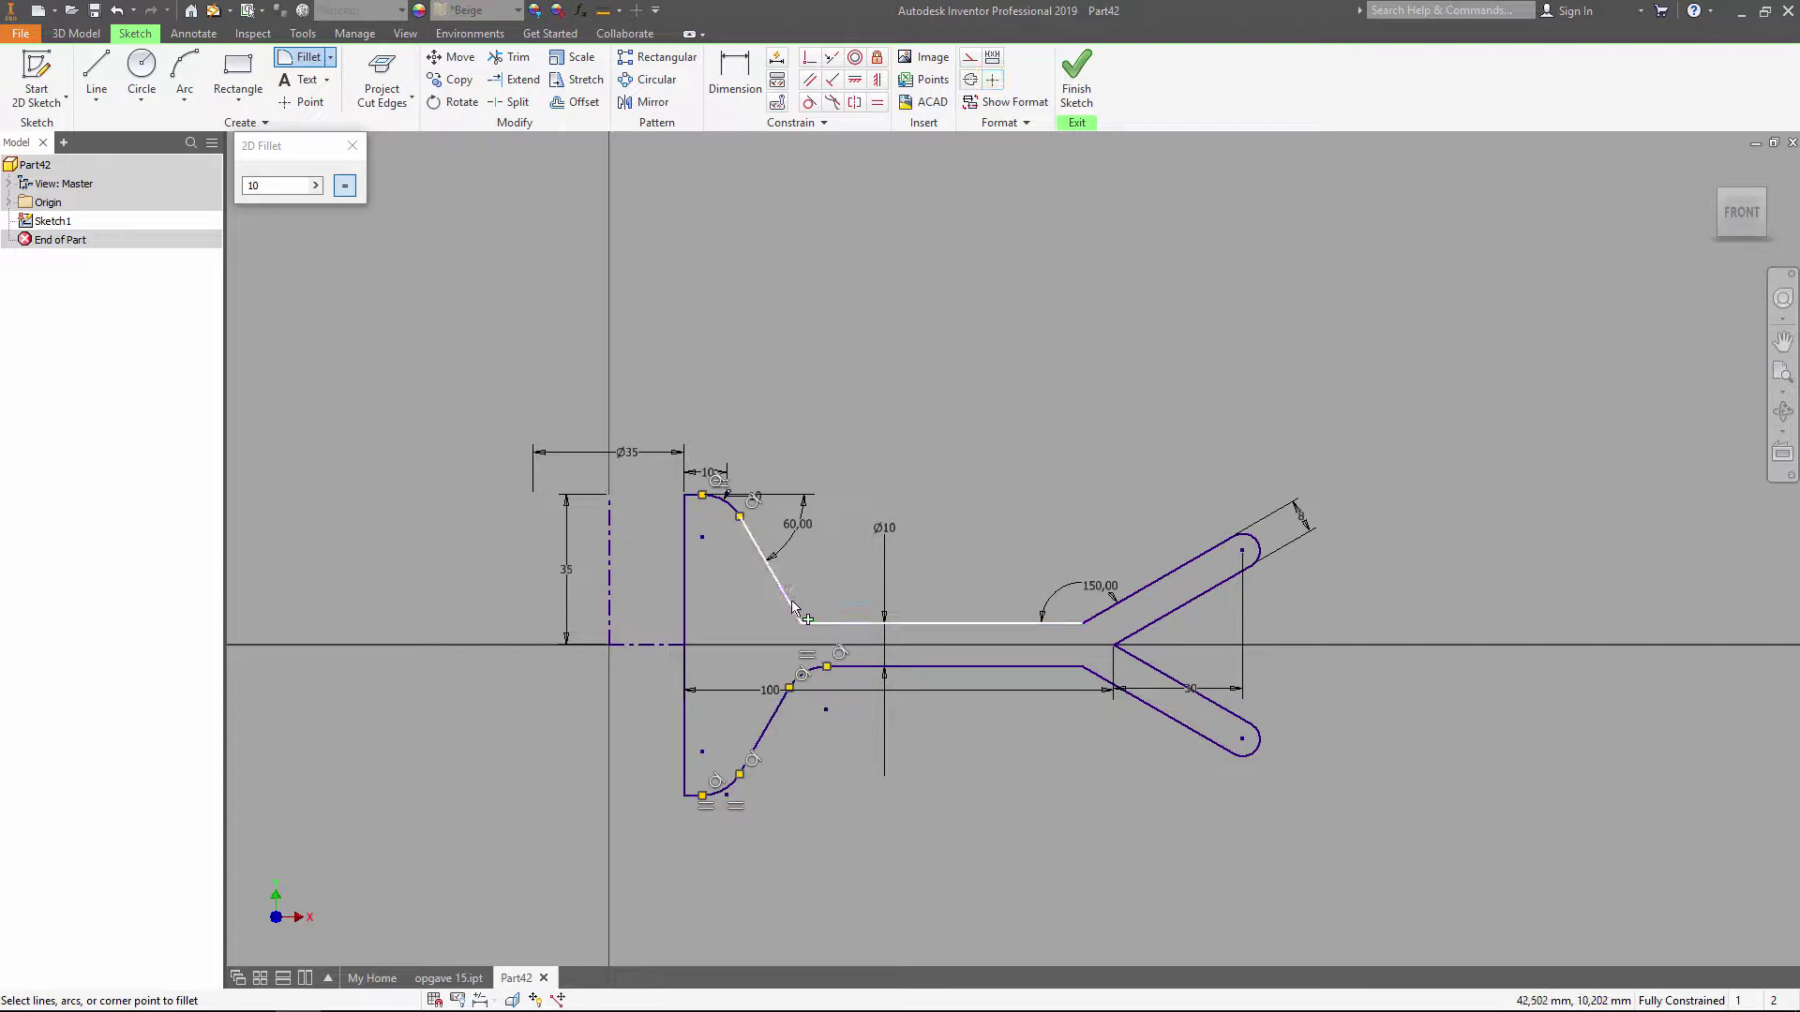
pyautogui.click(1106, 615)
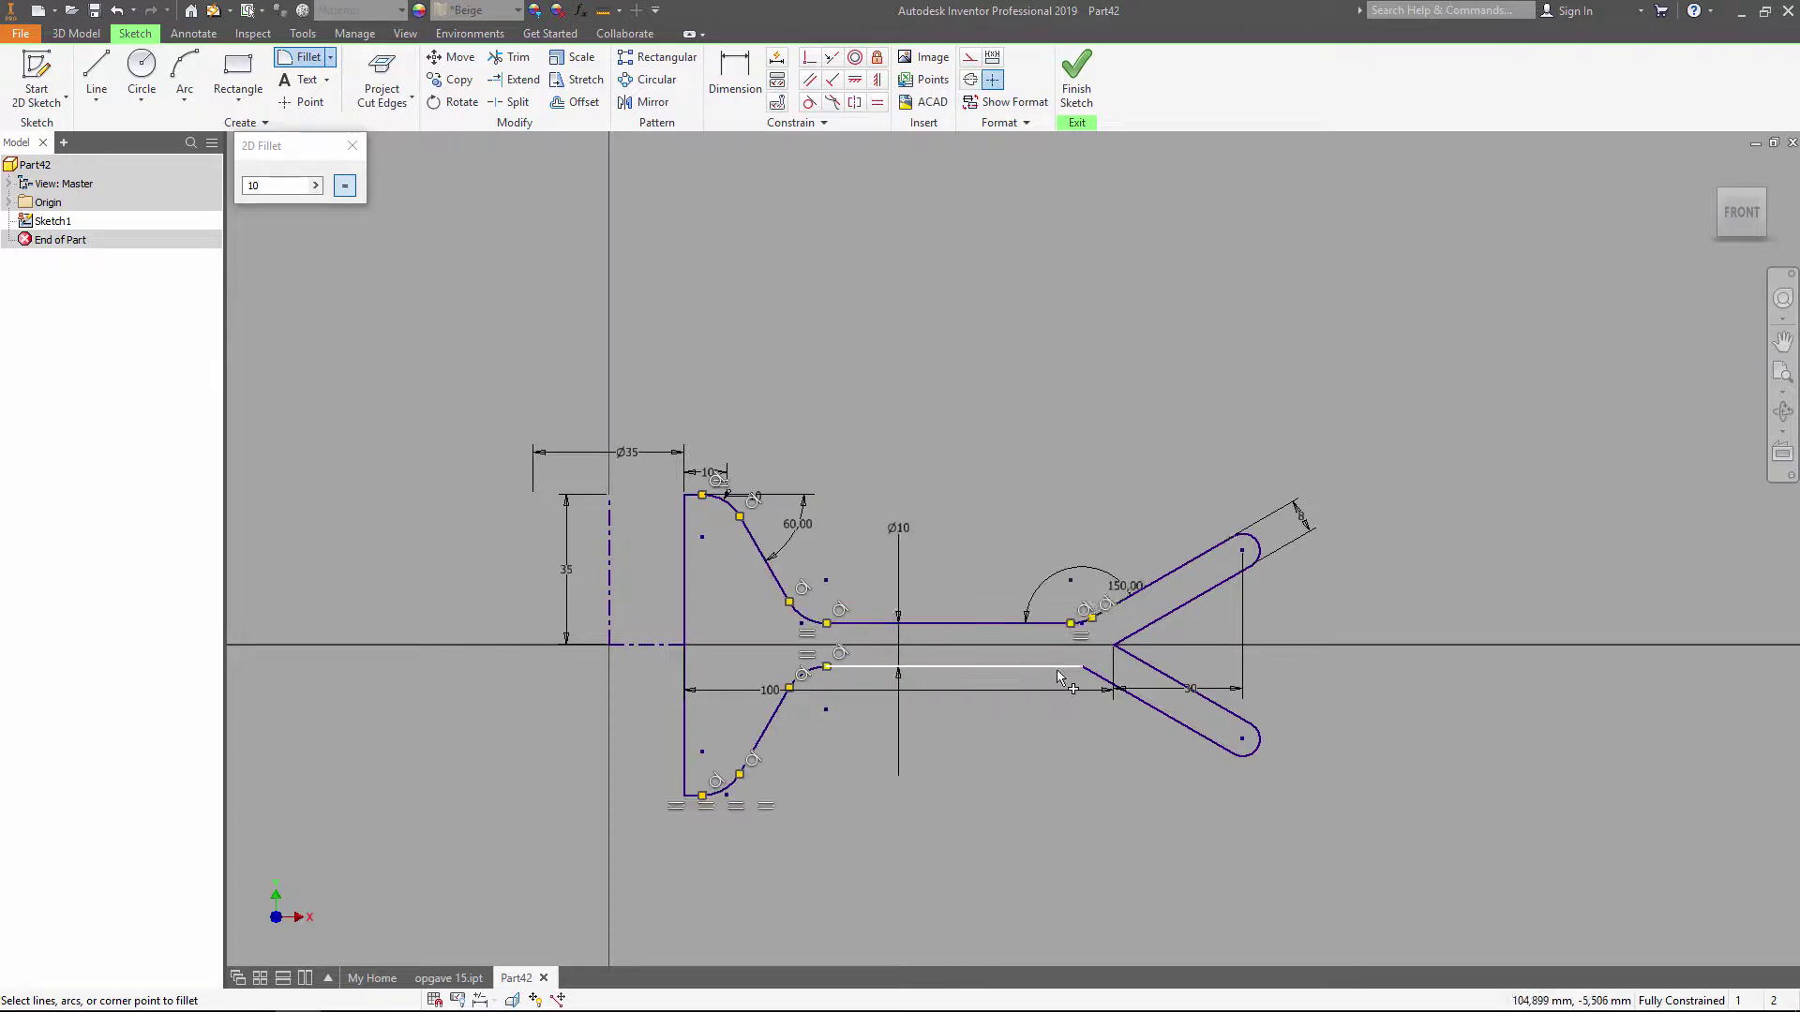
pyautogui.click(1104, 687)
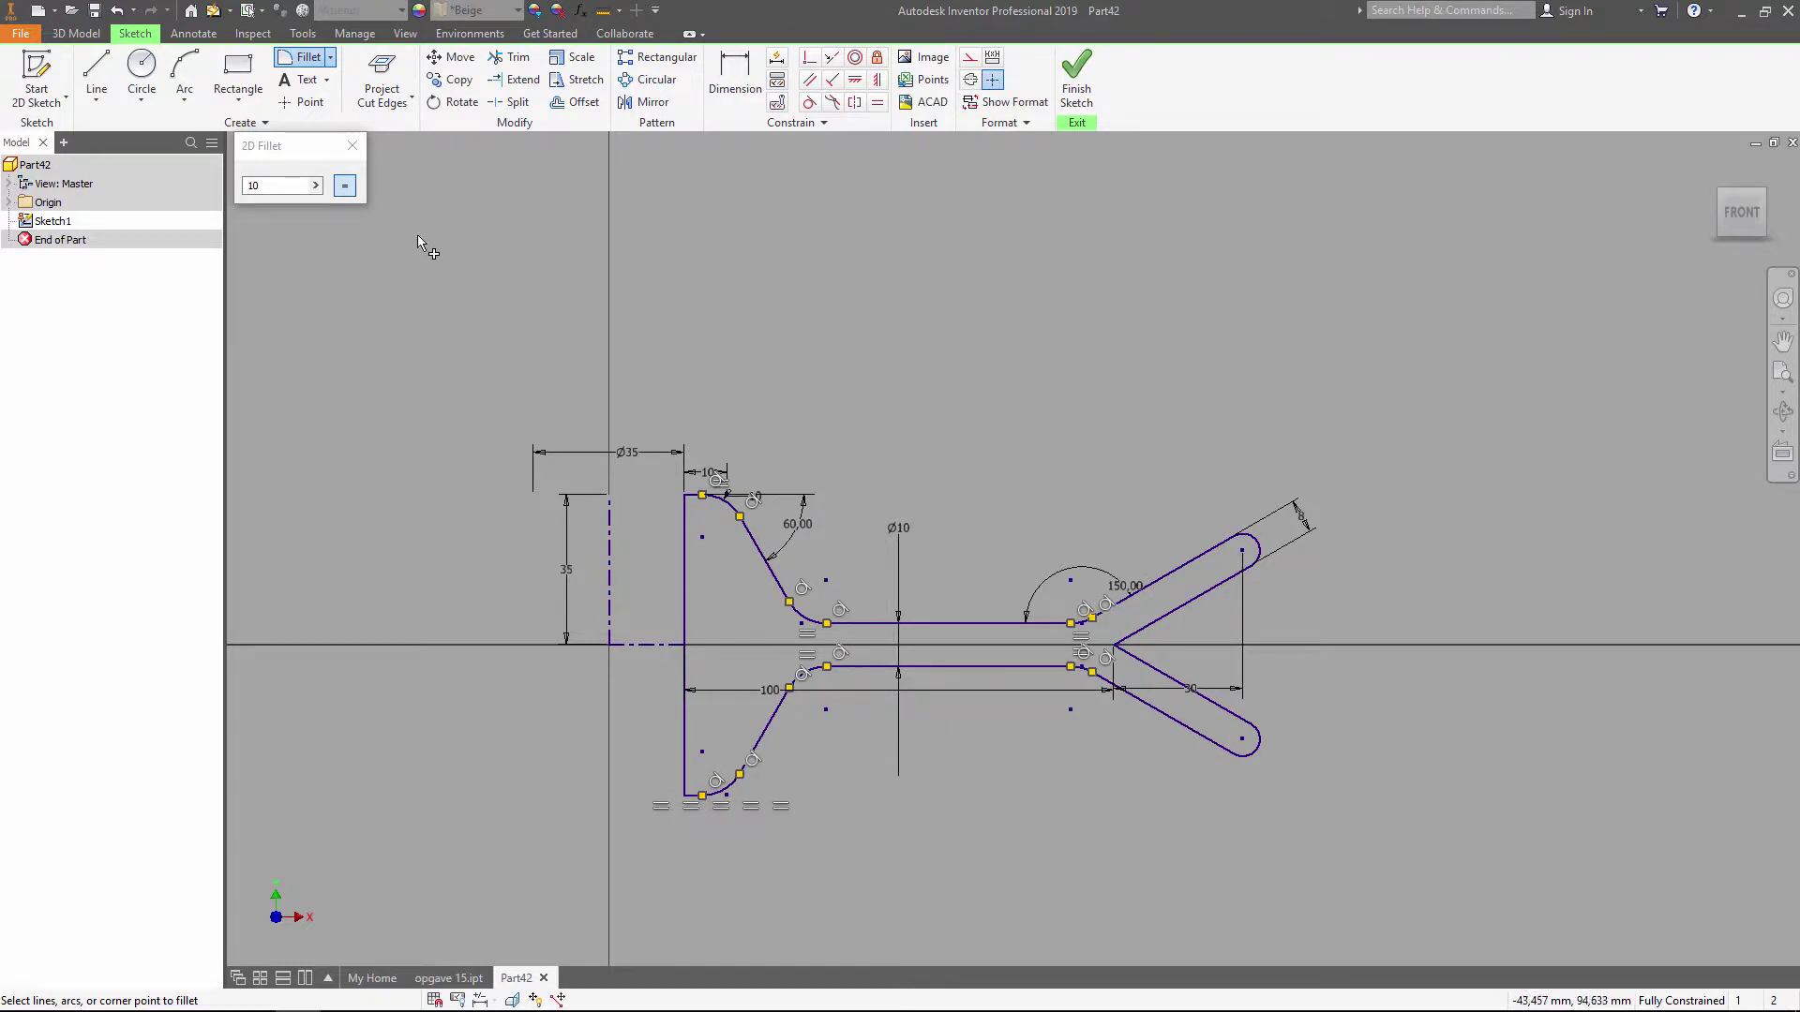
pyautogui.doubleClick(288, 185)
pyautogui.write('5')
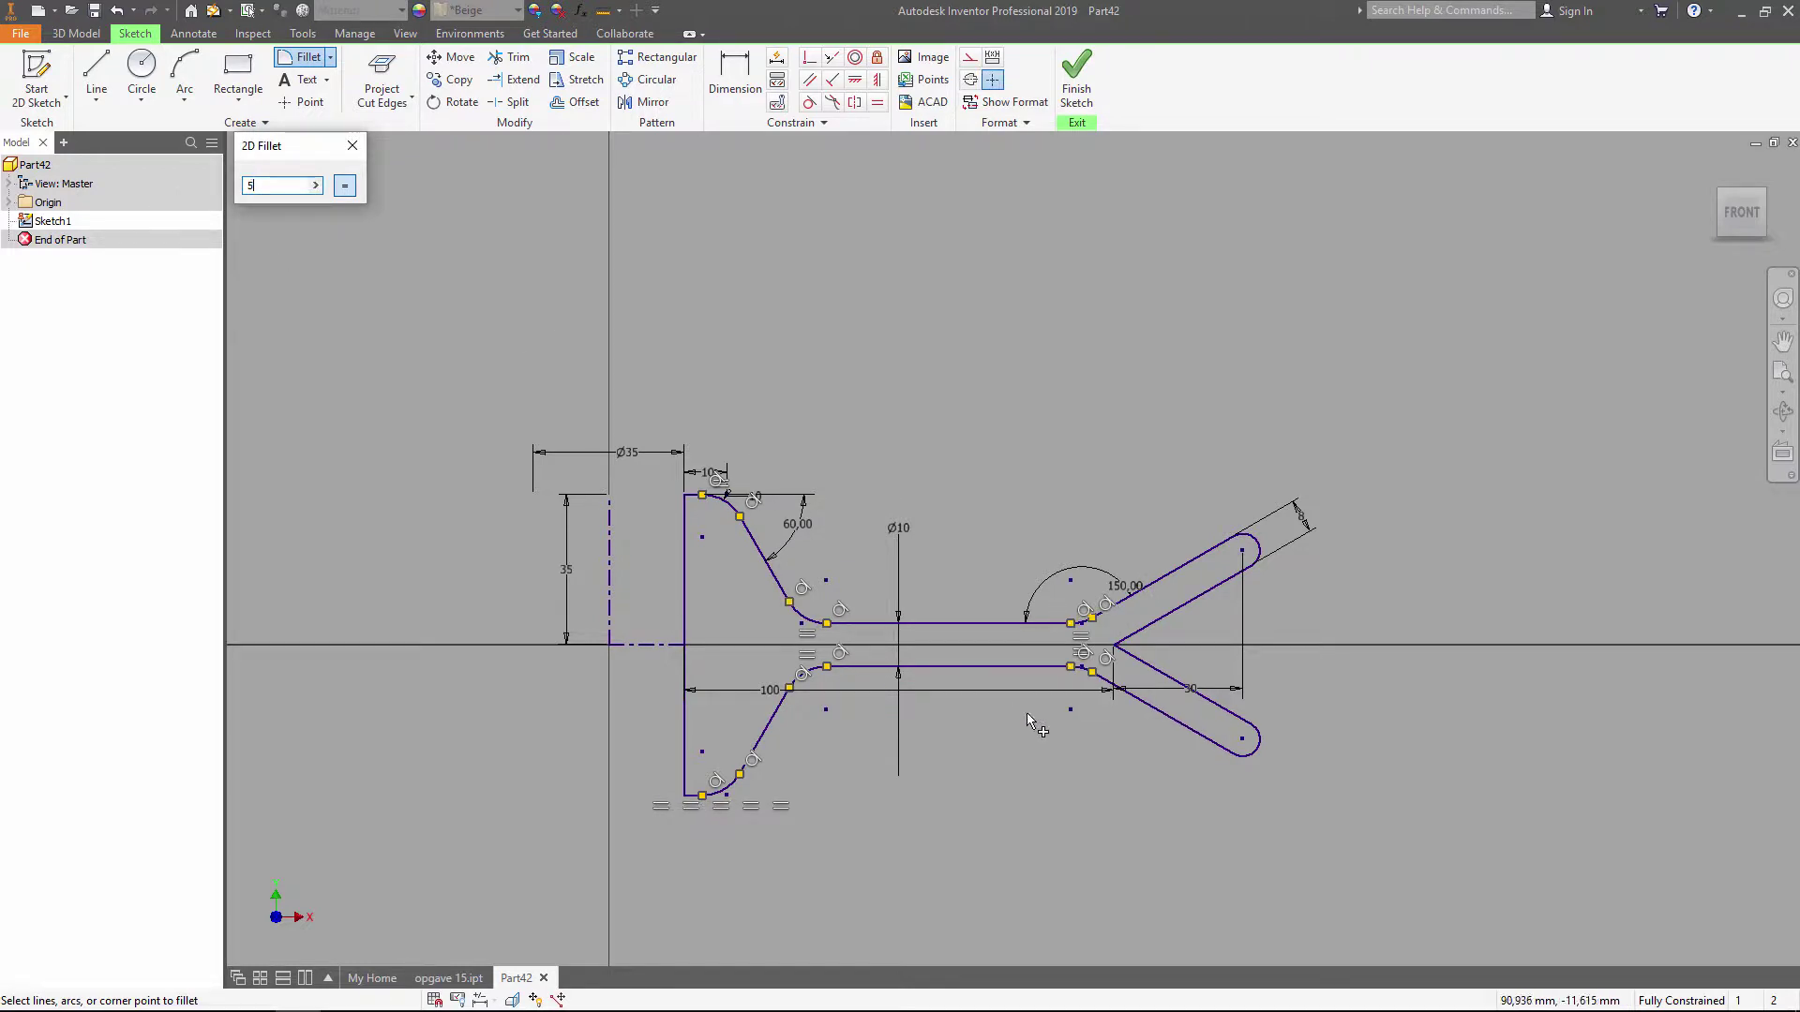
pyautogui.click(1171, 684)
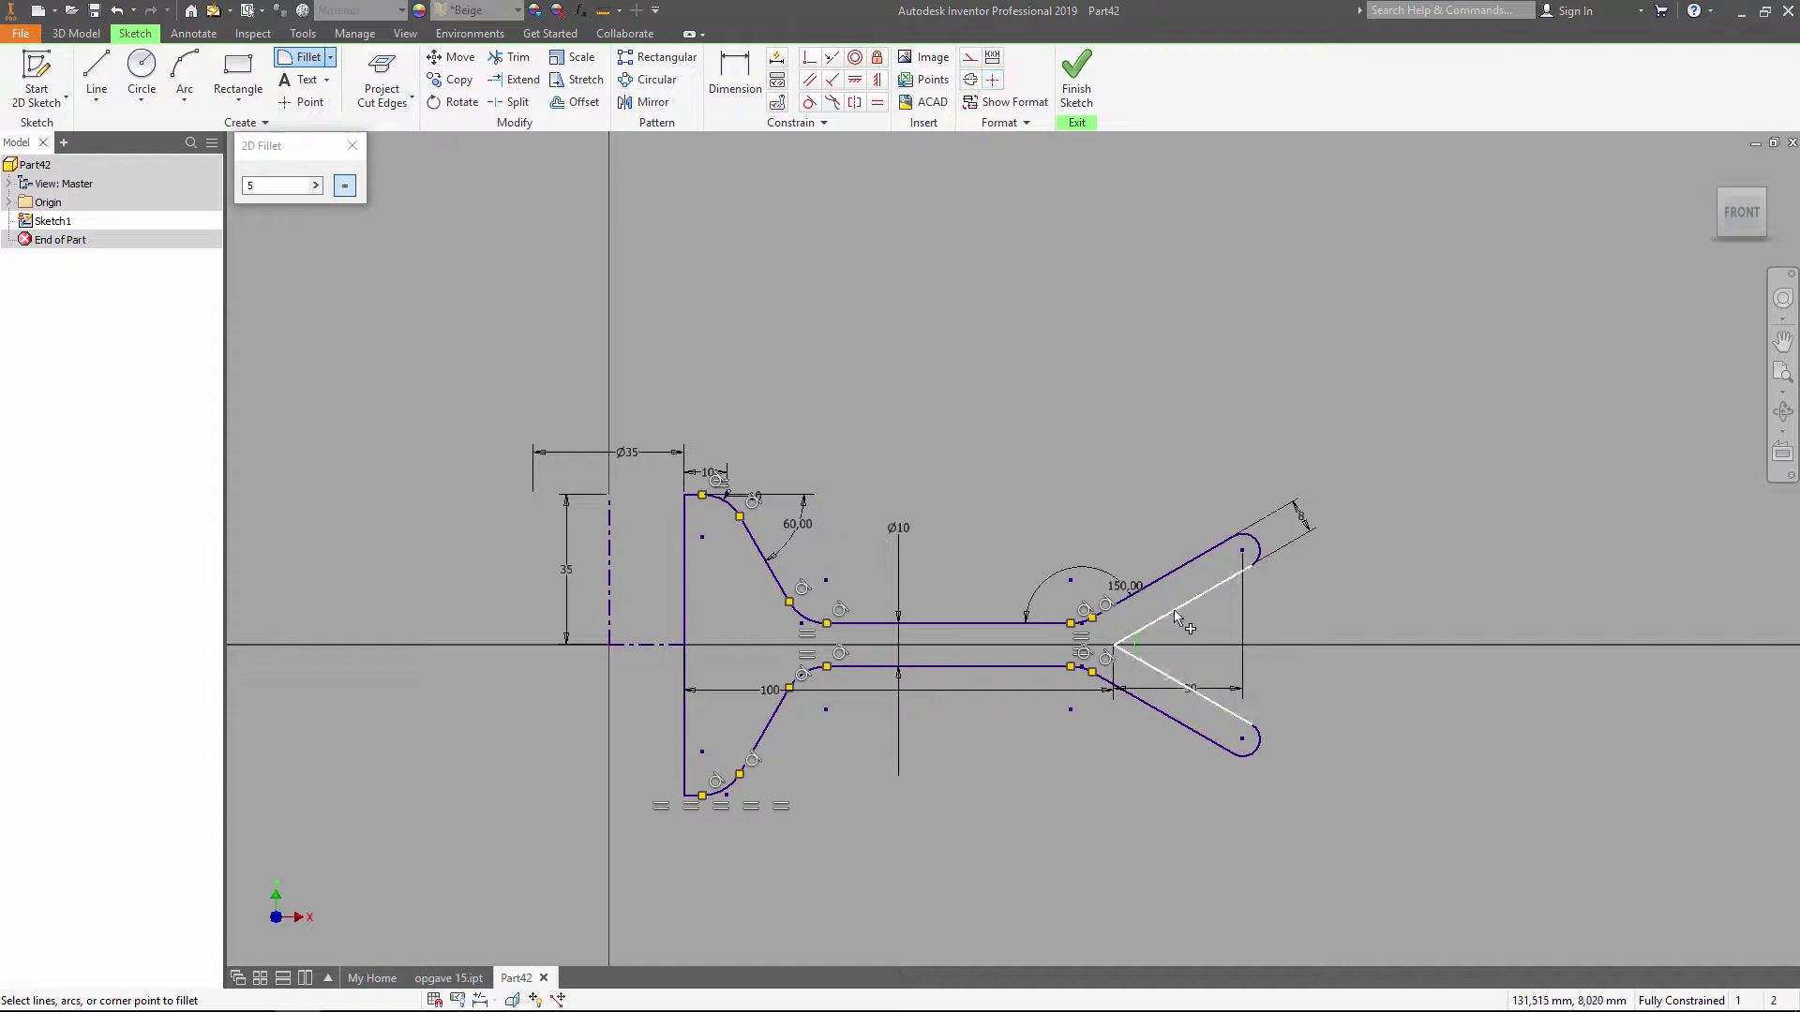
pyautogui.click(1176, 609)
pyautogui.click(352, 146)
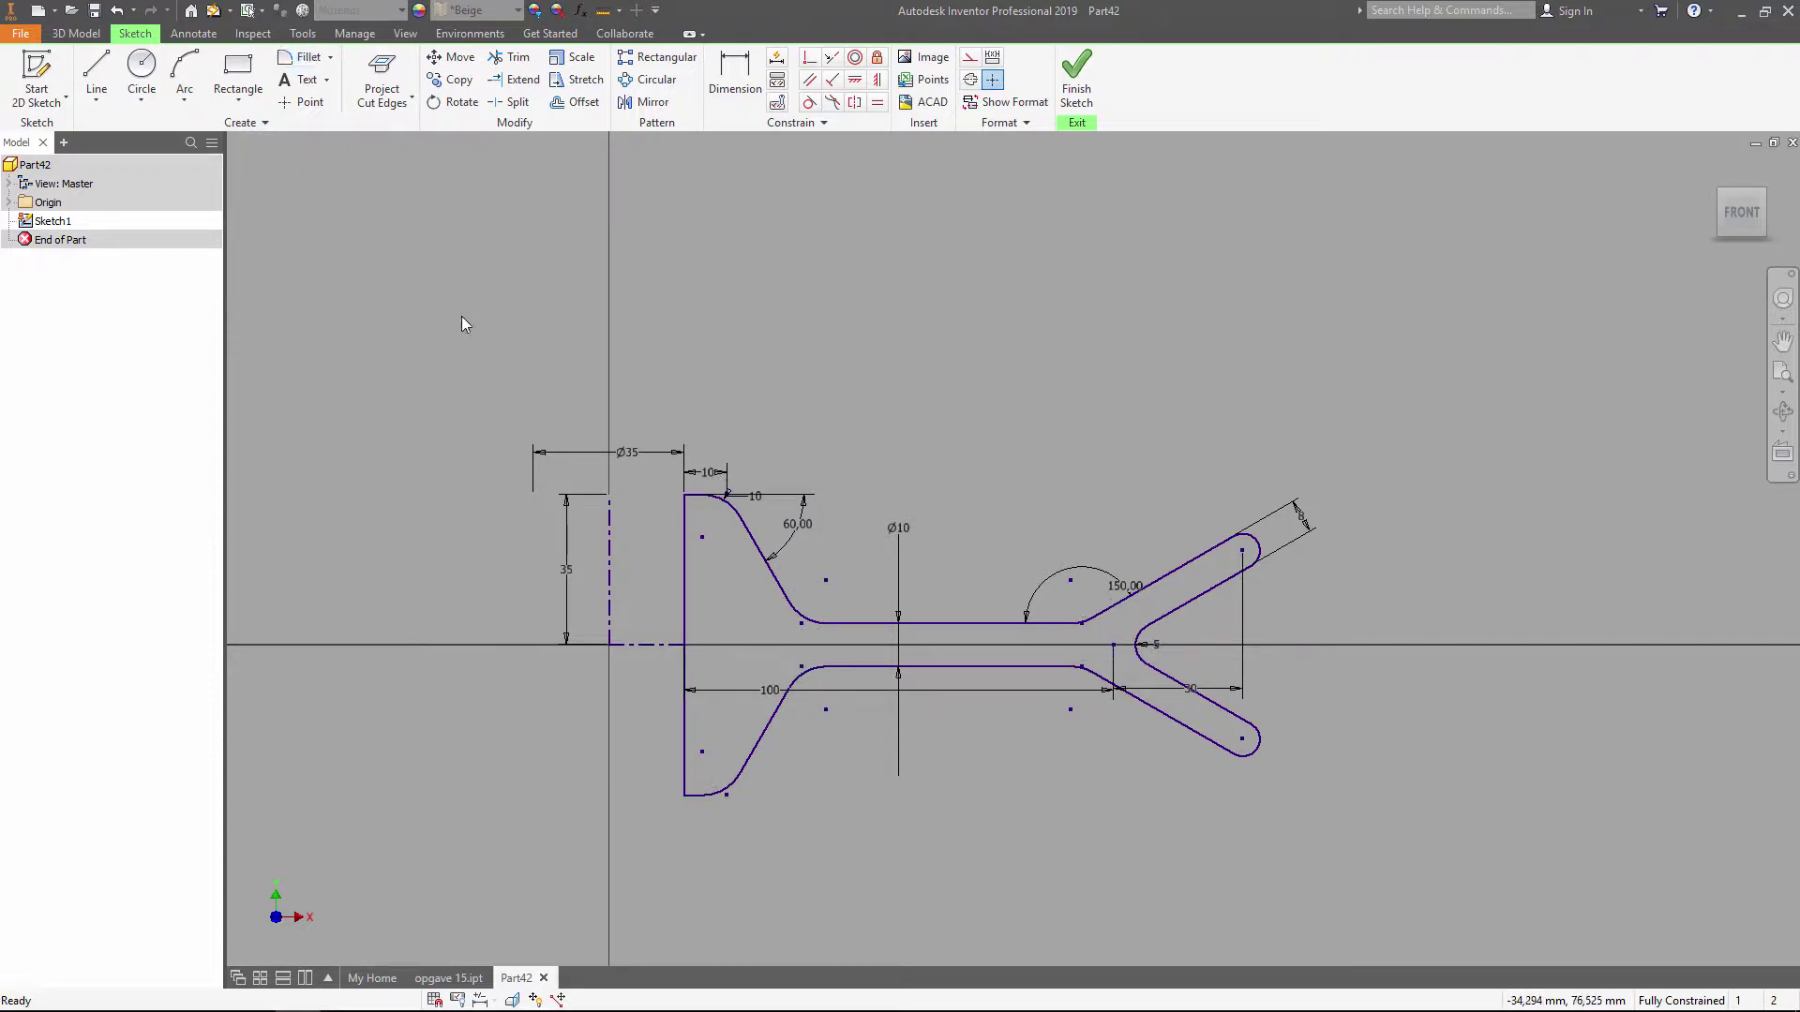
# Step: Revolve the profile a full turn into the solid Revolution1 and show the origin features
pyautogui.press('r')
pyautogui.press('F6')
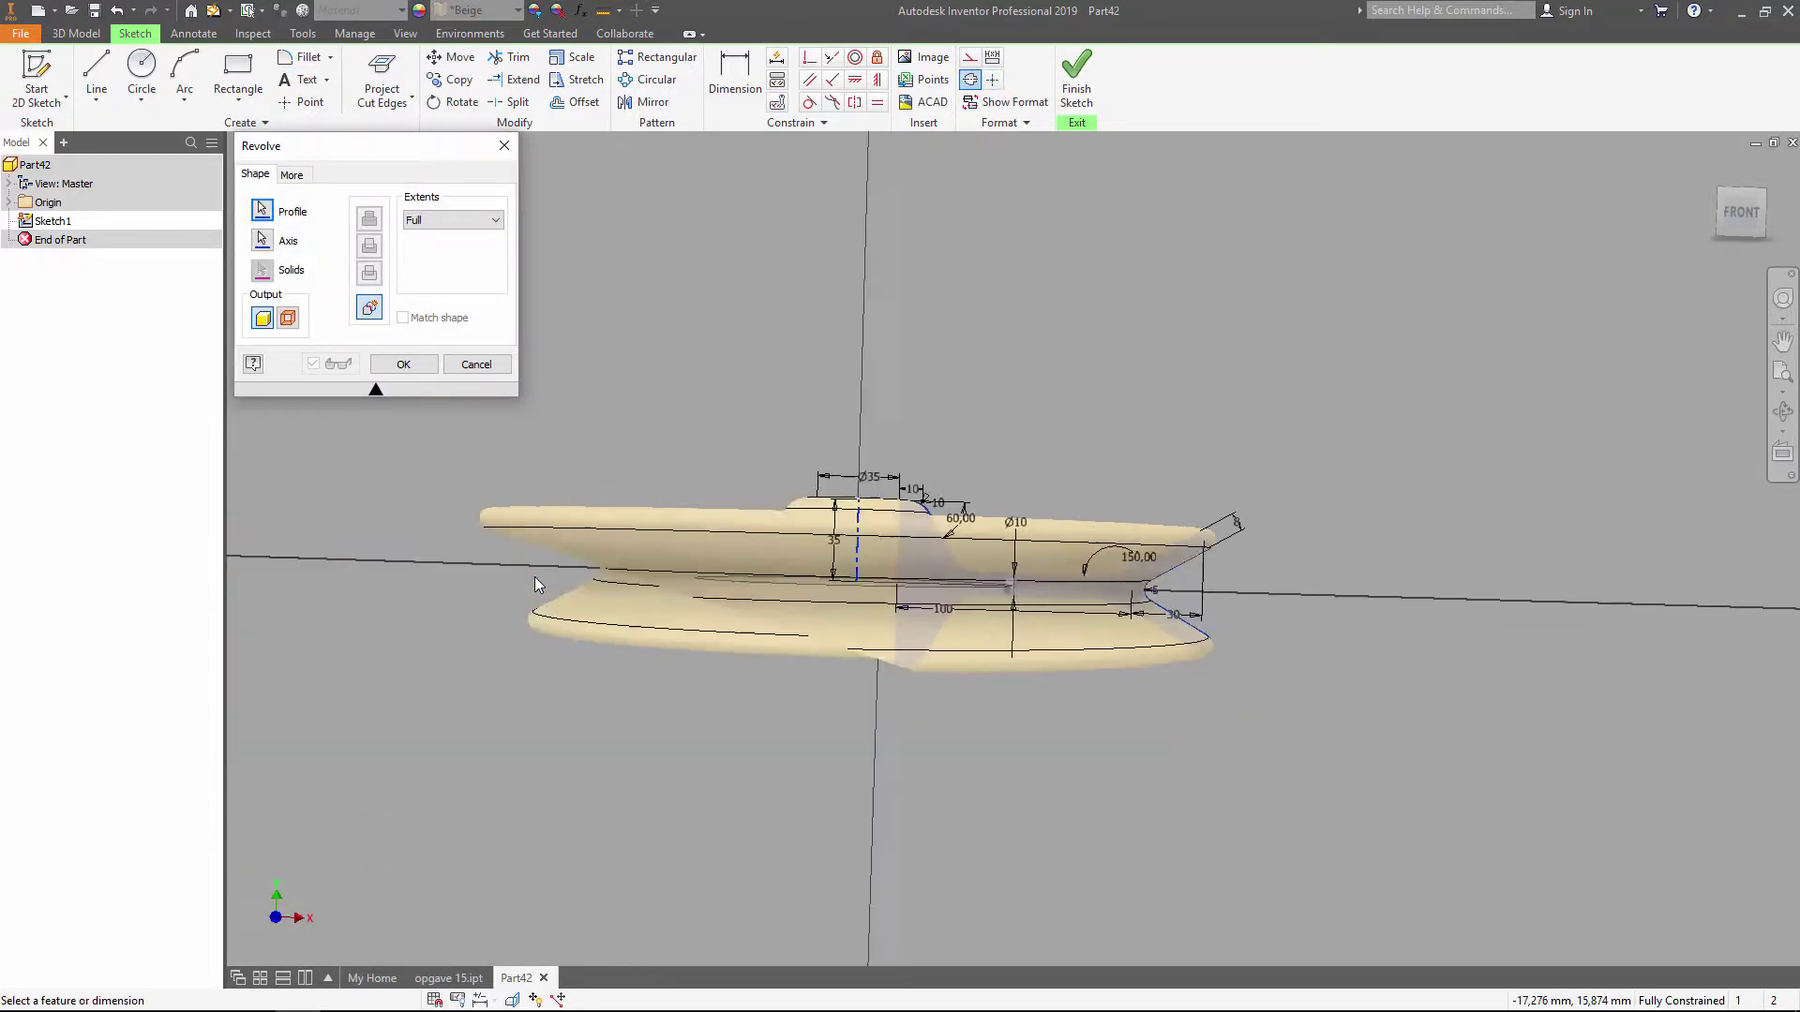
pyautogui.click(387, 358)
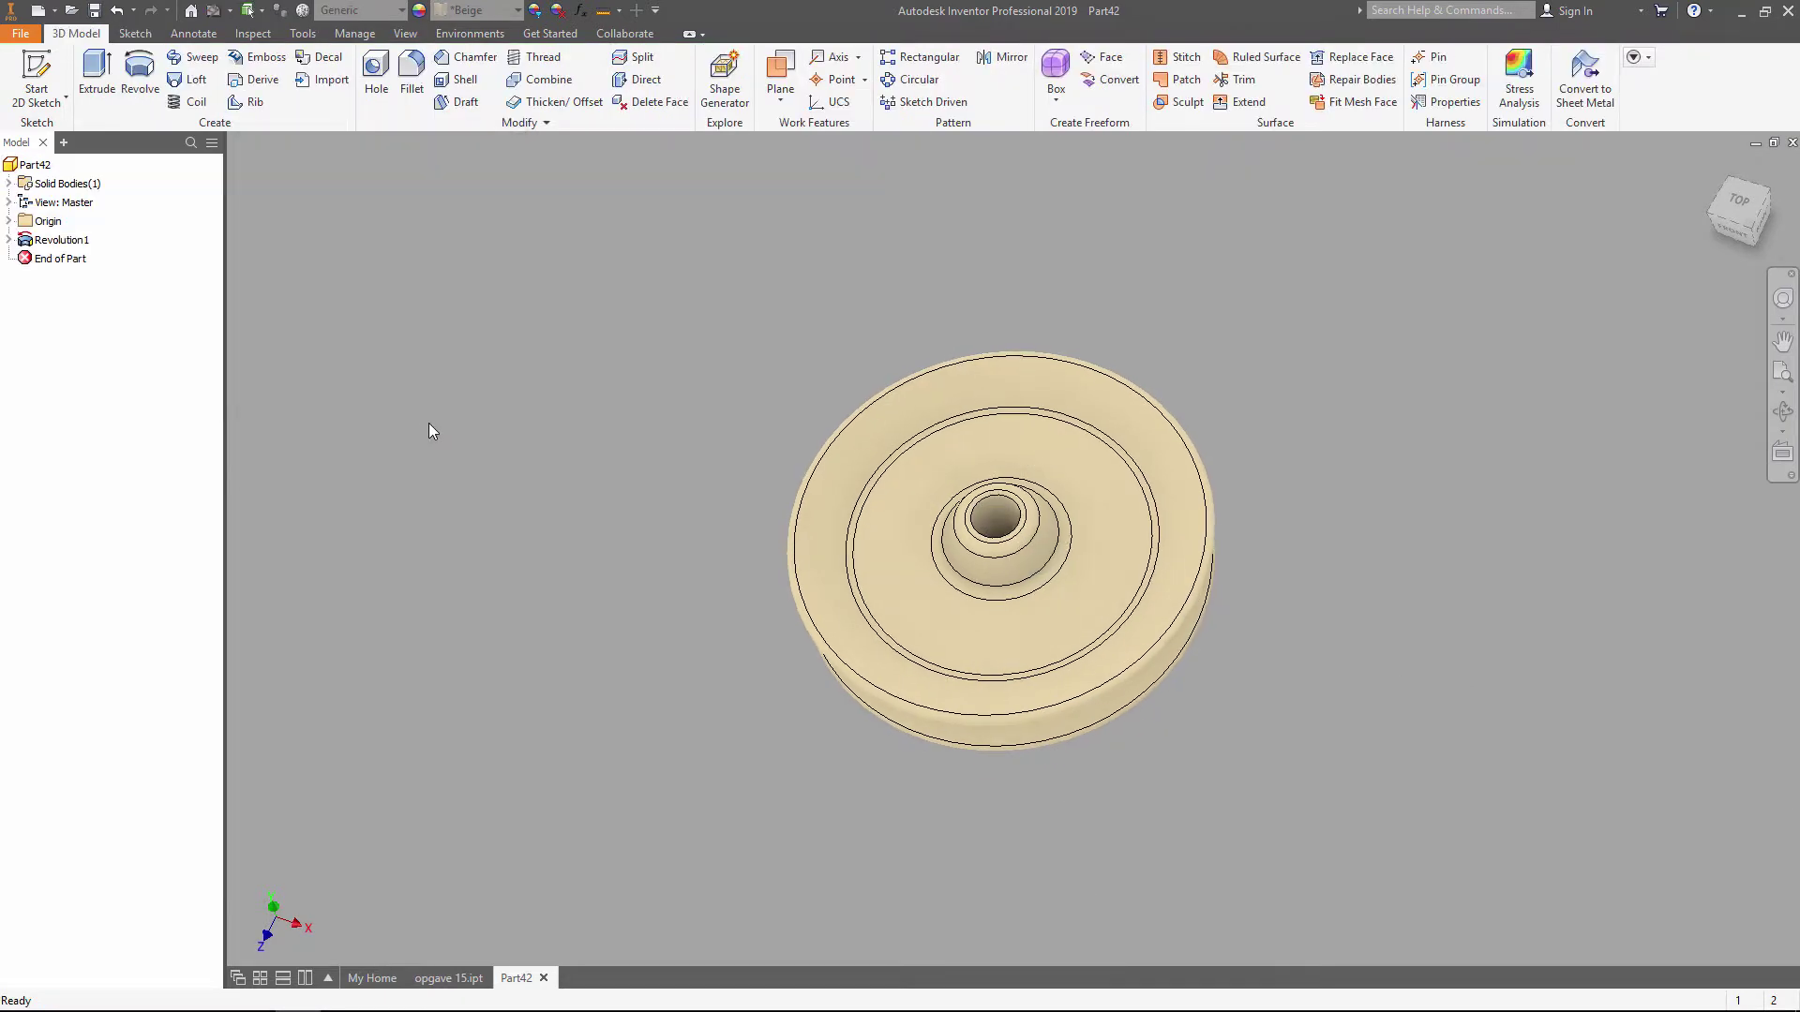
pyautogui.click(9, 221)
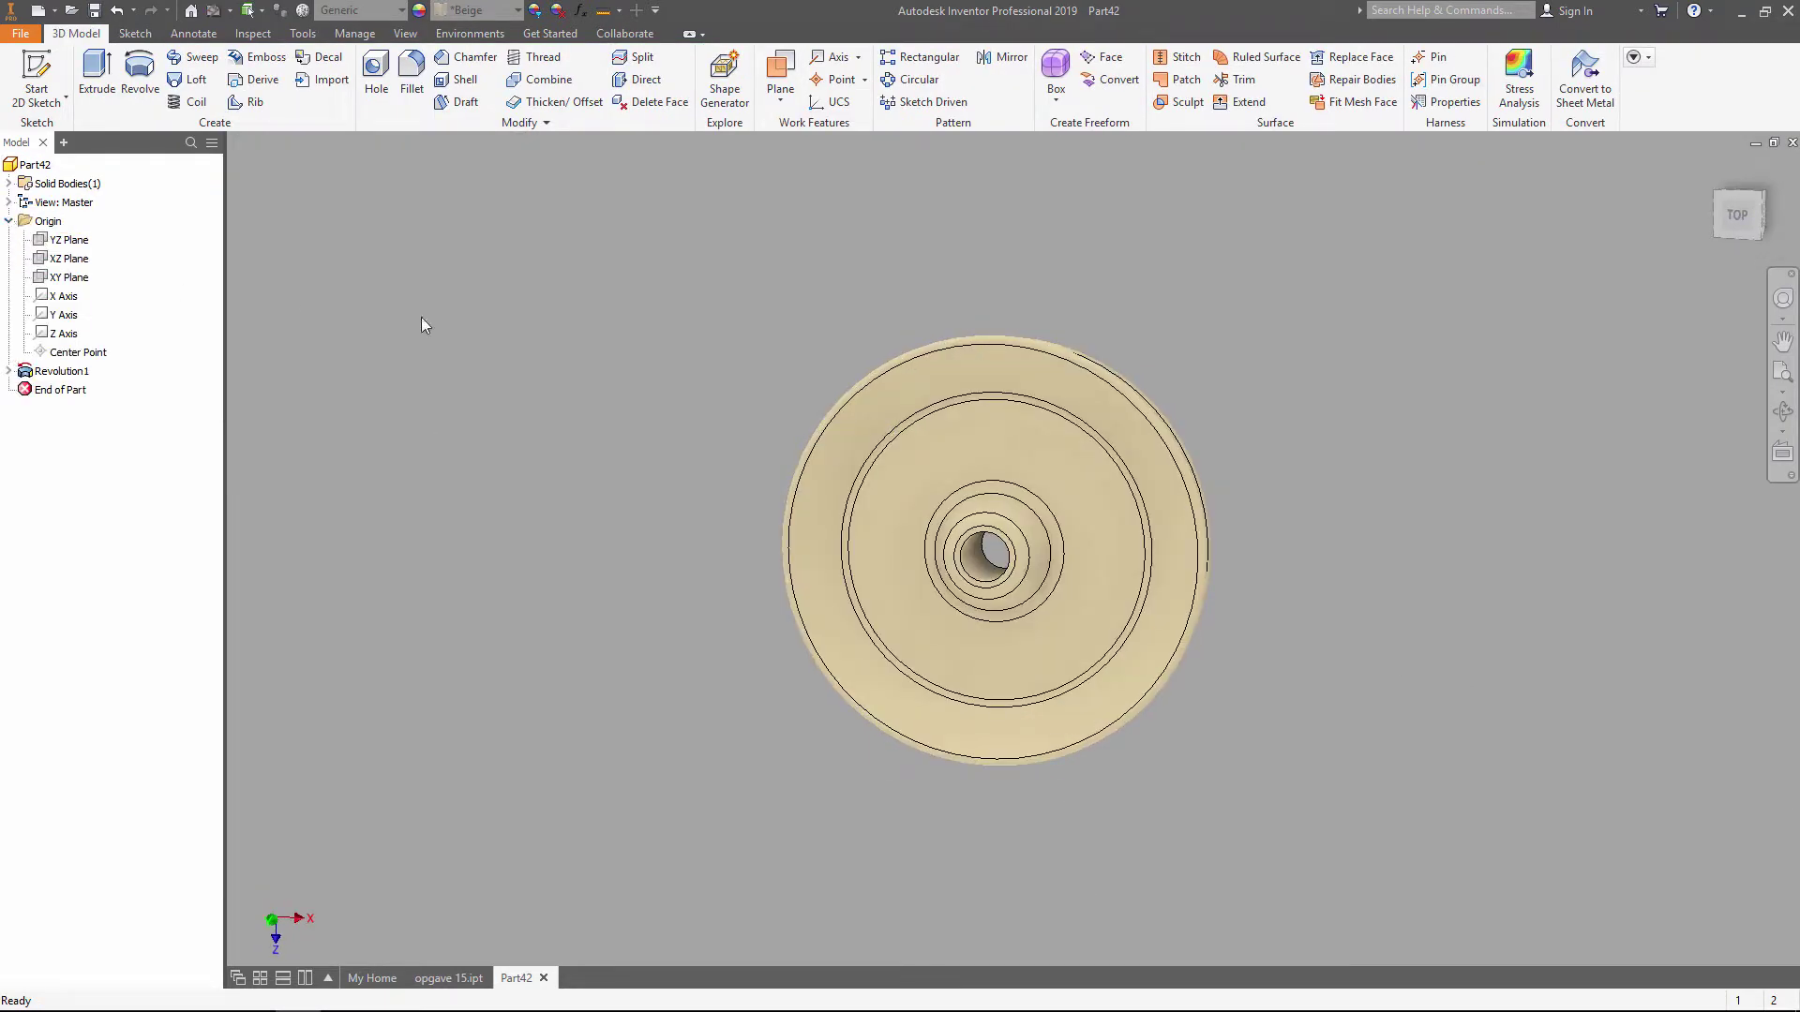
# Step: Start Sketch2 on the wheel's front face and draw a vertical line across the web
pyautogui.click(1044, 448)
pyautogui.click(1184, 442)
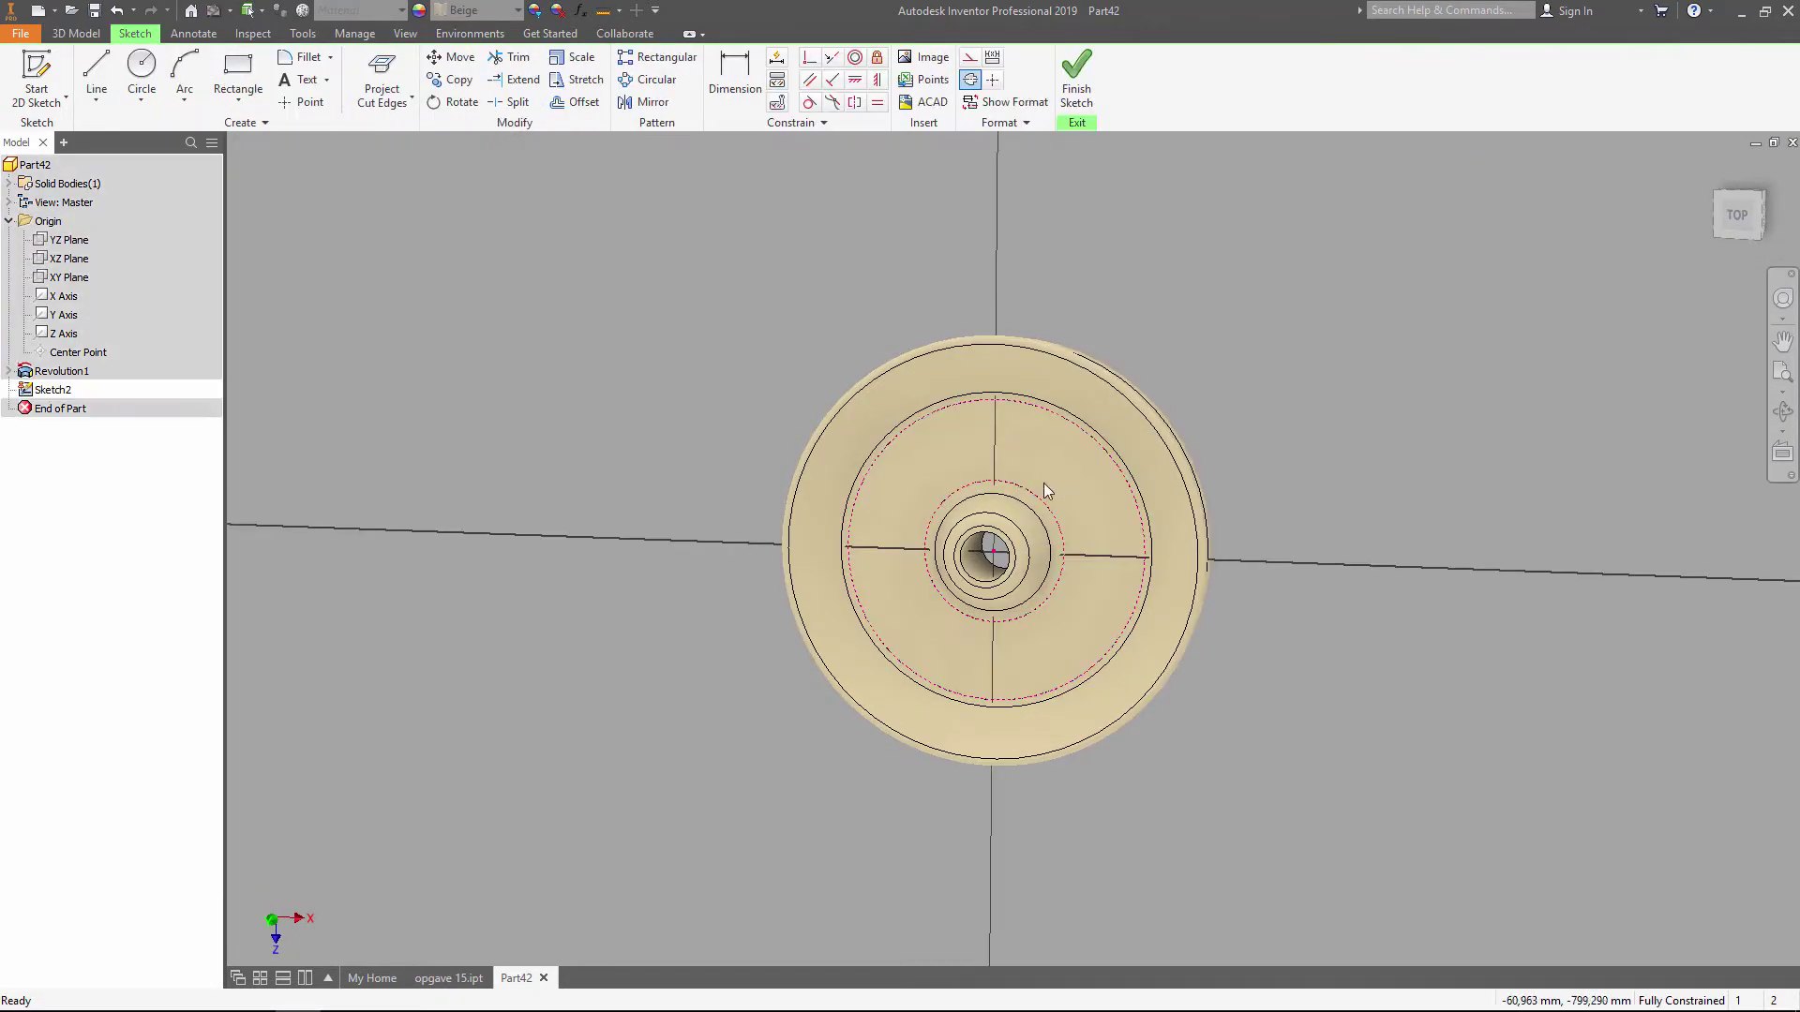
pyautogui.scroll(4, 646, 333)
pyautogui.moveTo(651, 341); pyautogui.dragTo(490, 228, button='middle')
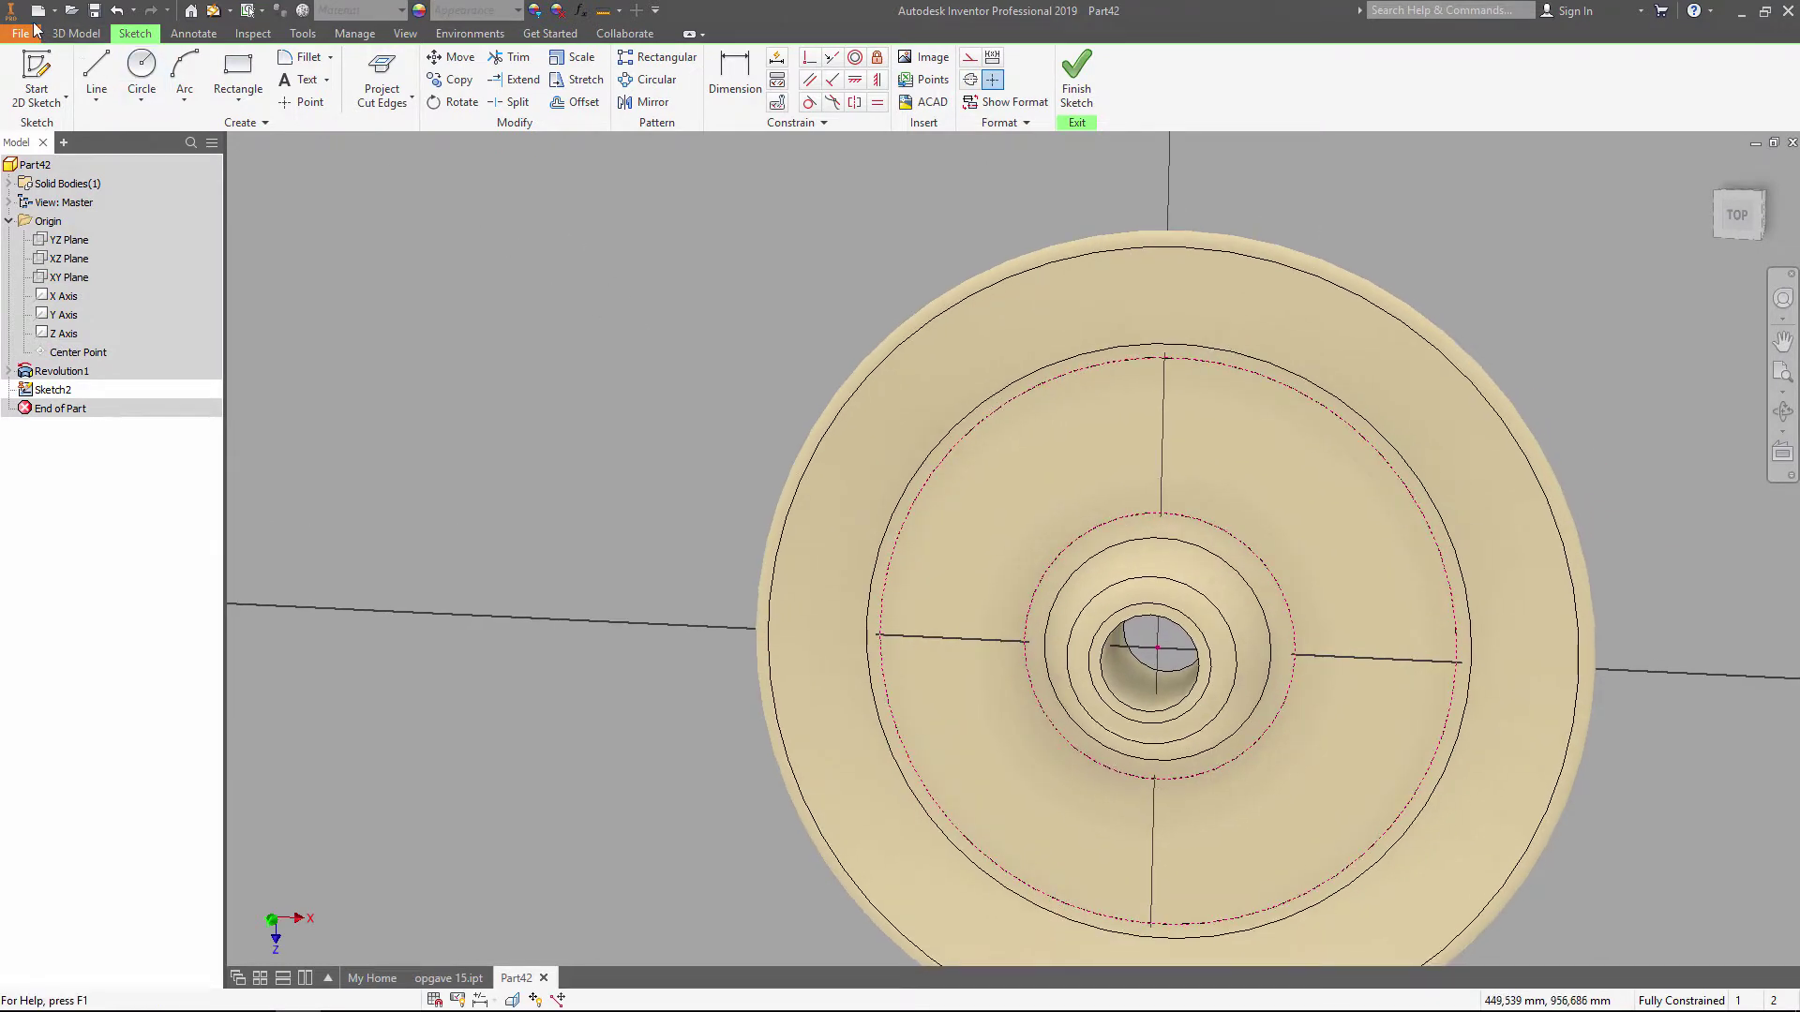
pyautogui.click(97, 75)
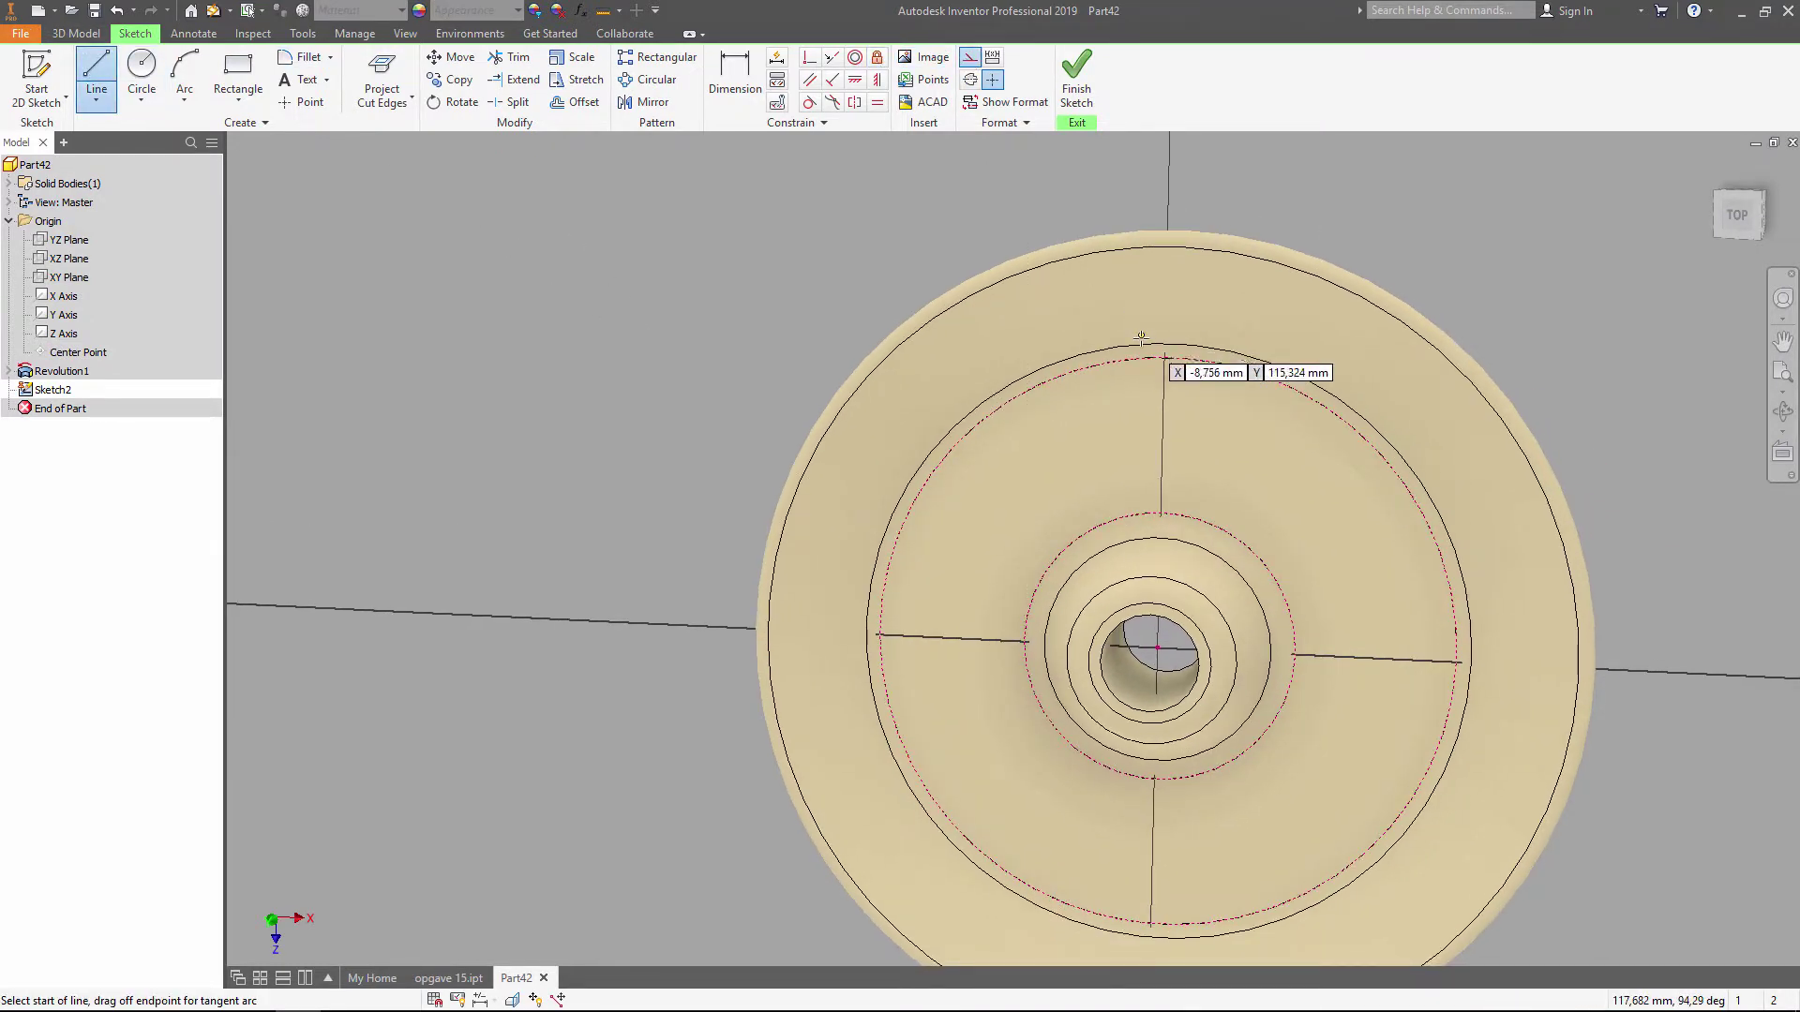
pyautogui.click(1164, 356)
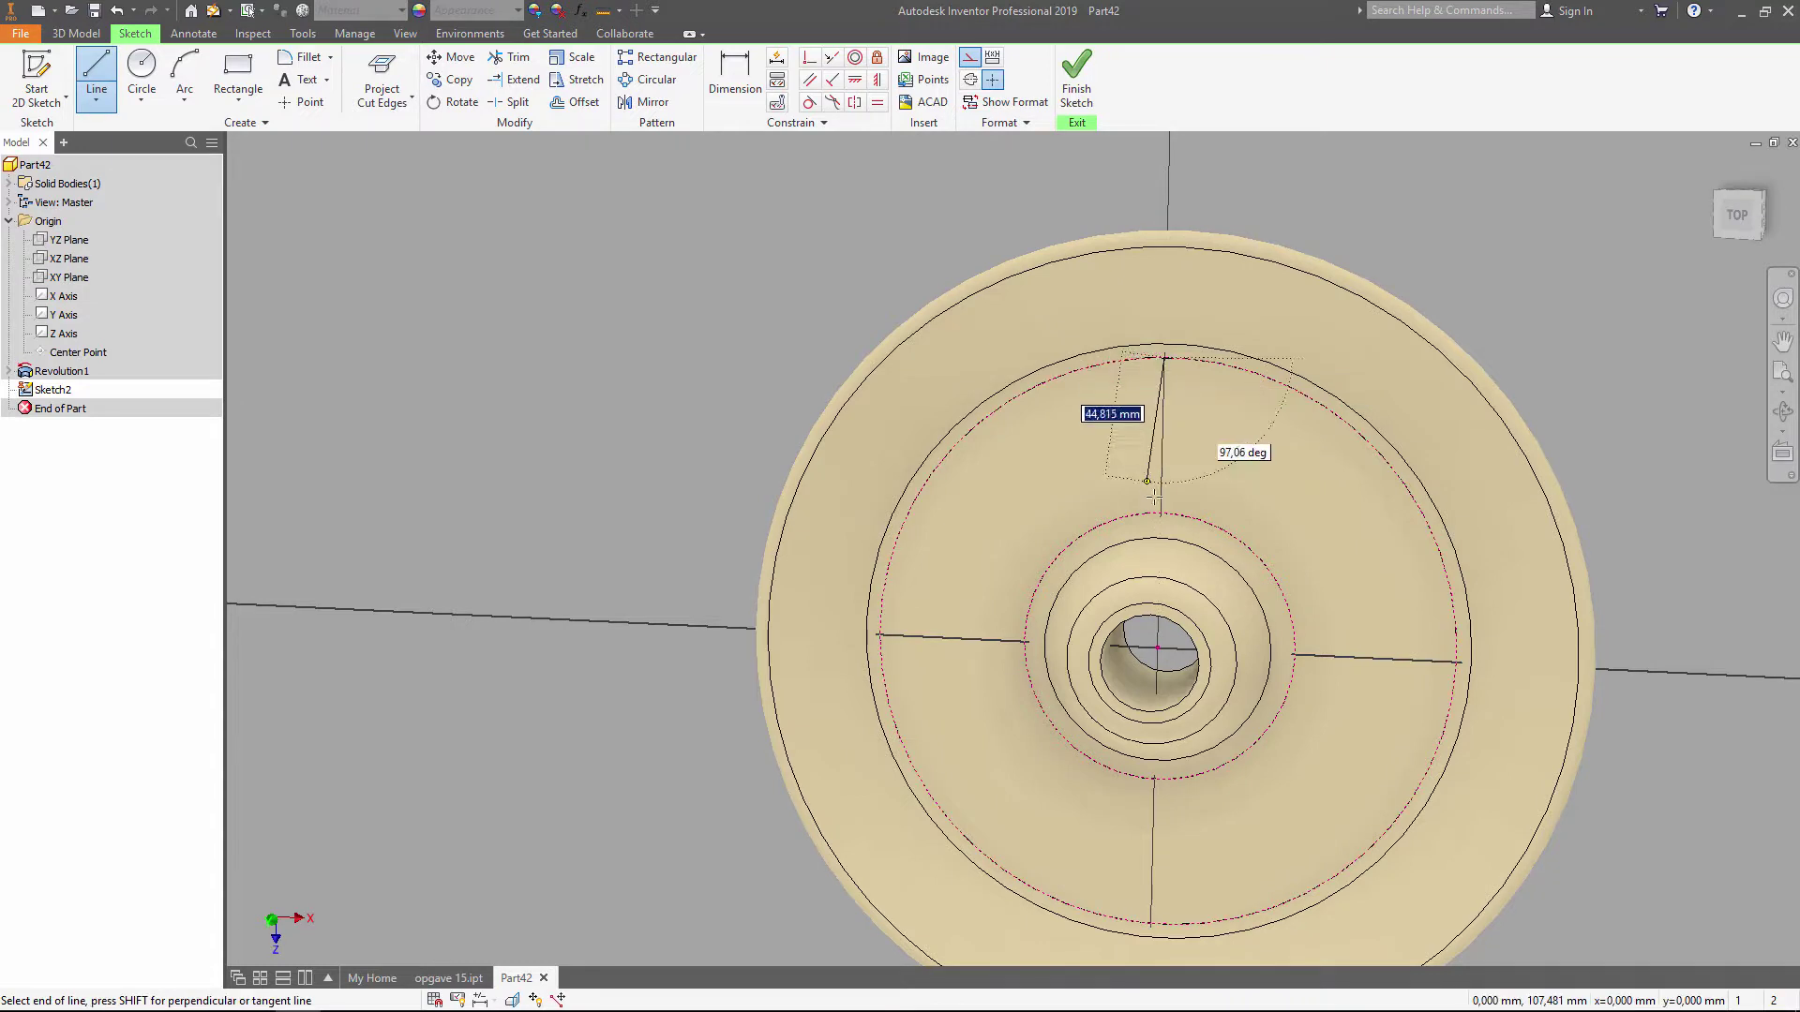
pyautogui.click(1161, 513)
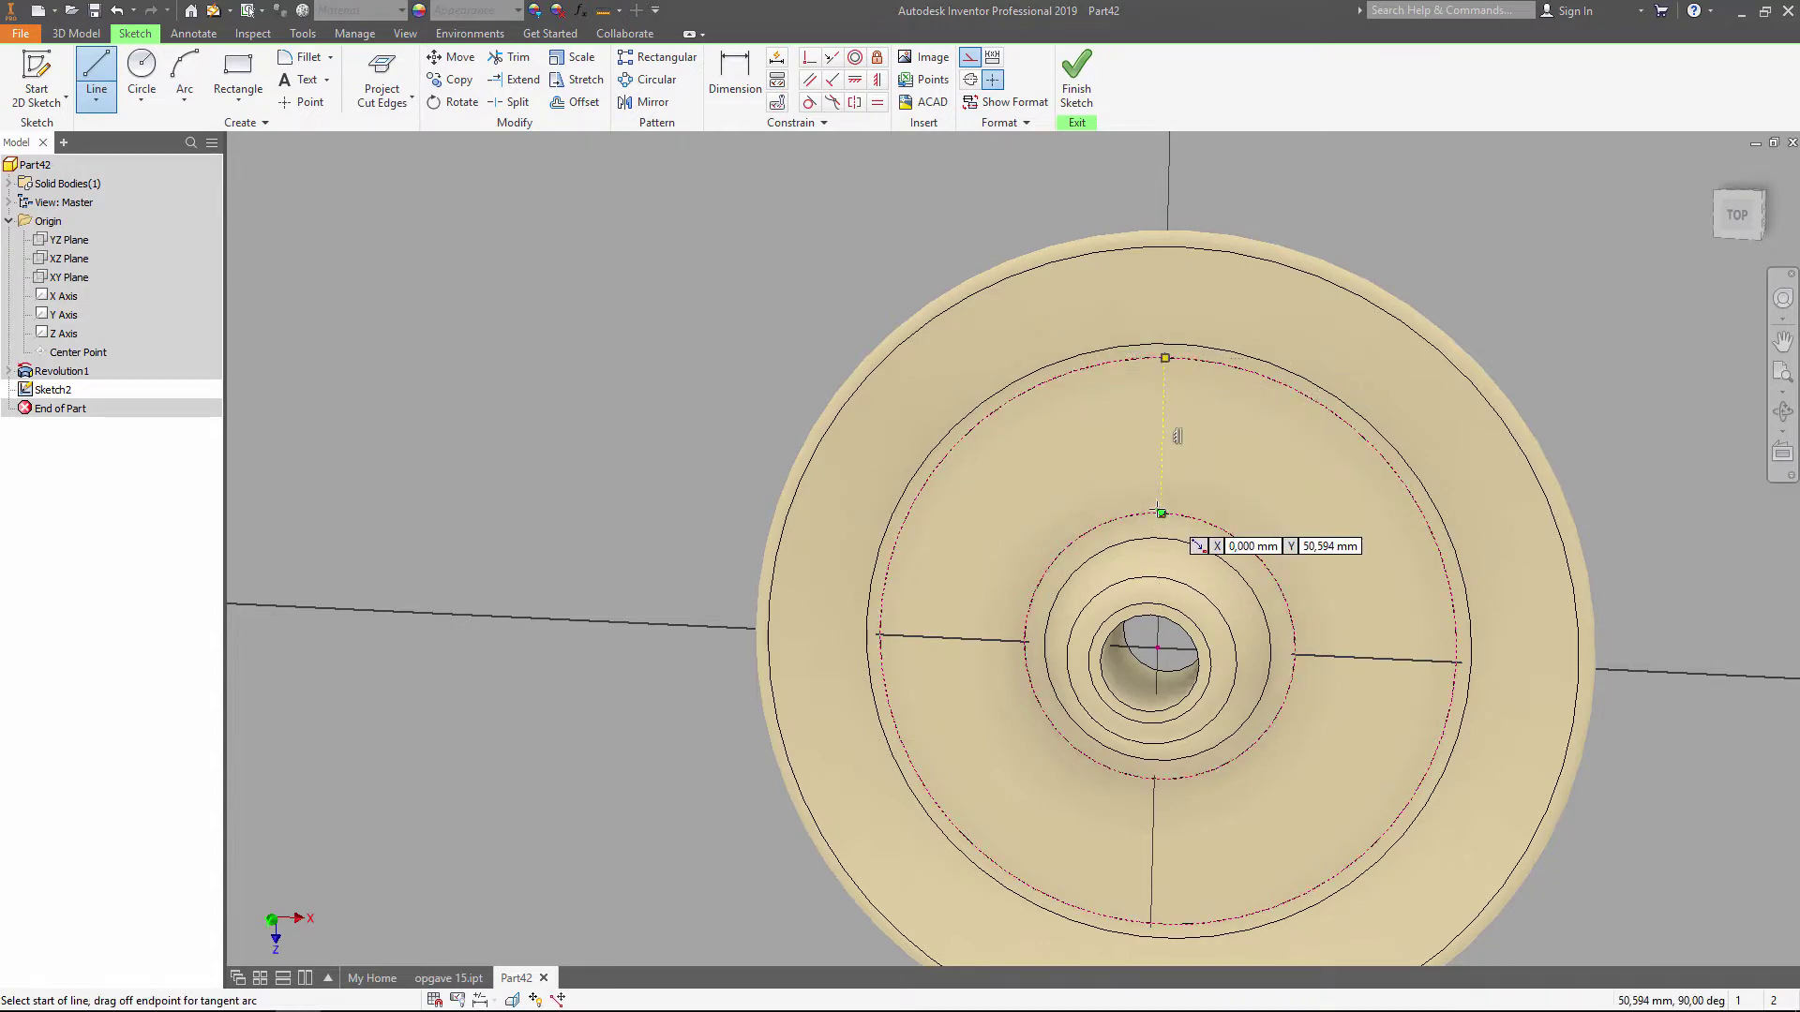
# Step: Constrain the line to the centre point and draw a Ø32 hole circle on it
pyautogui.click(808, 57)
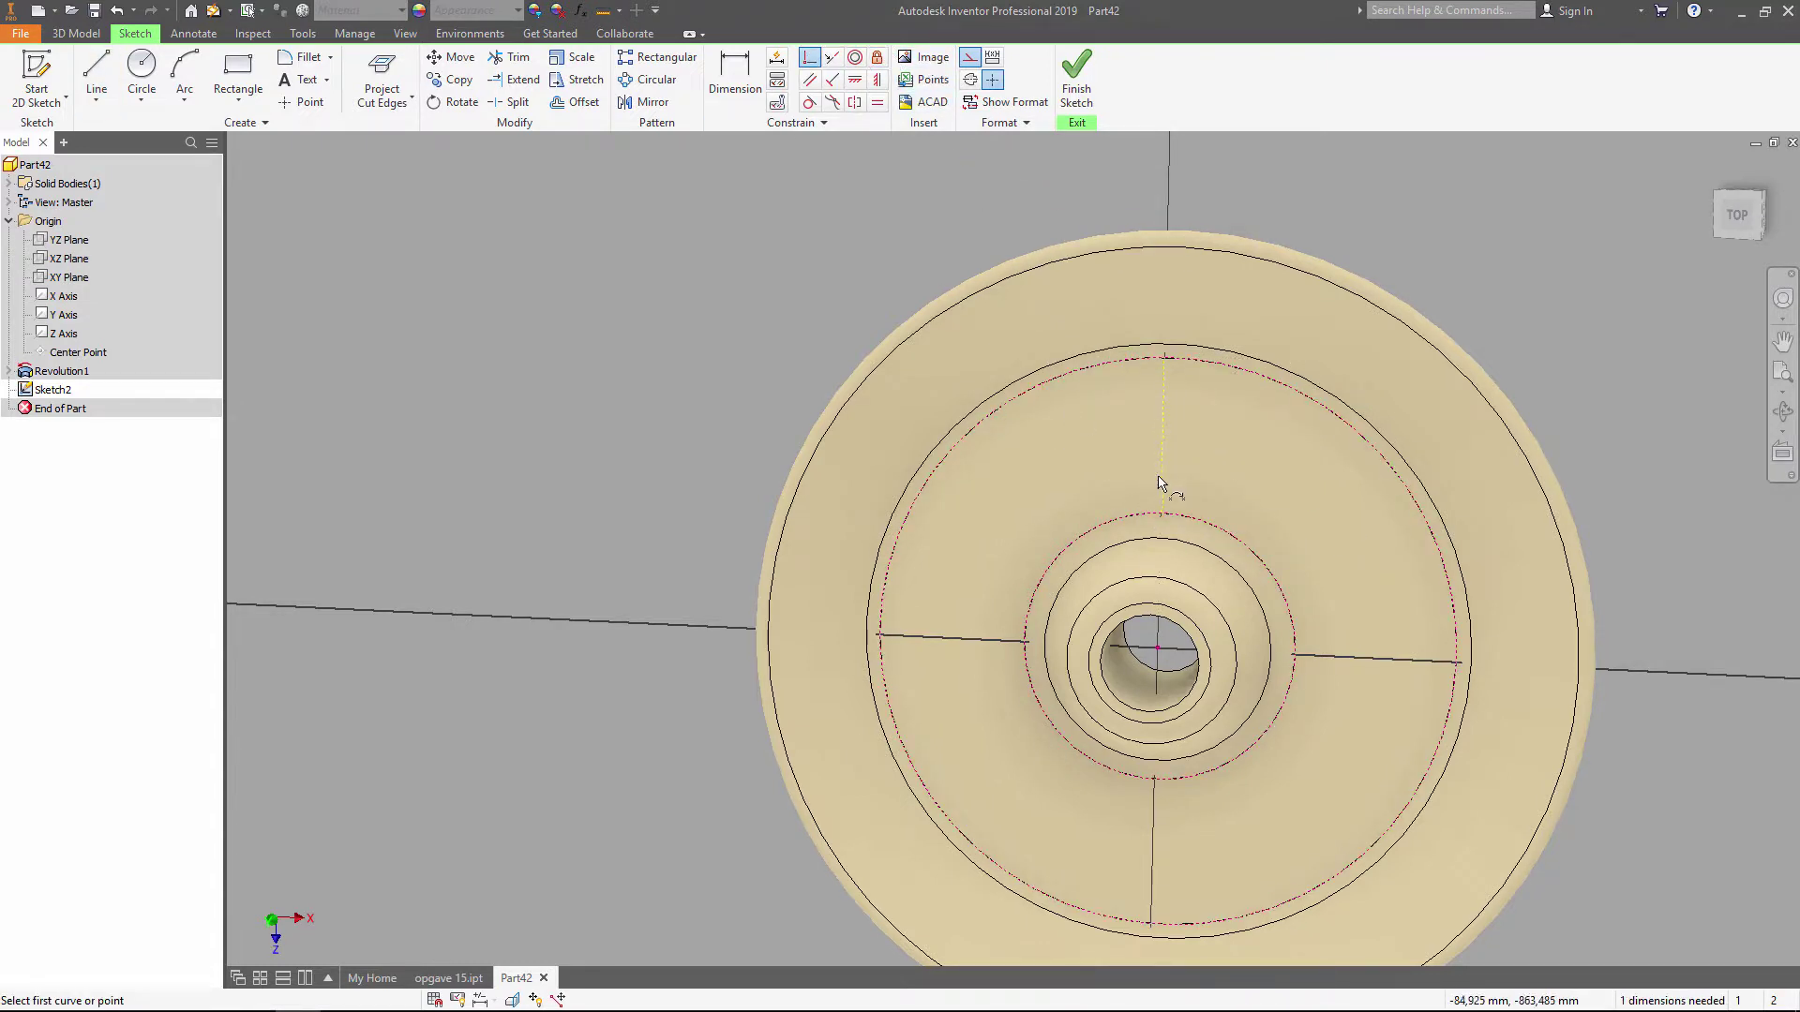
pyautogui.click(1162, 482)
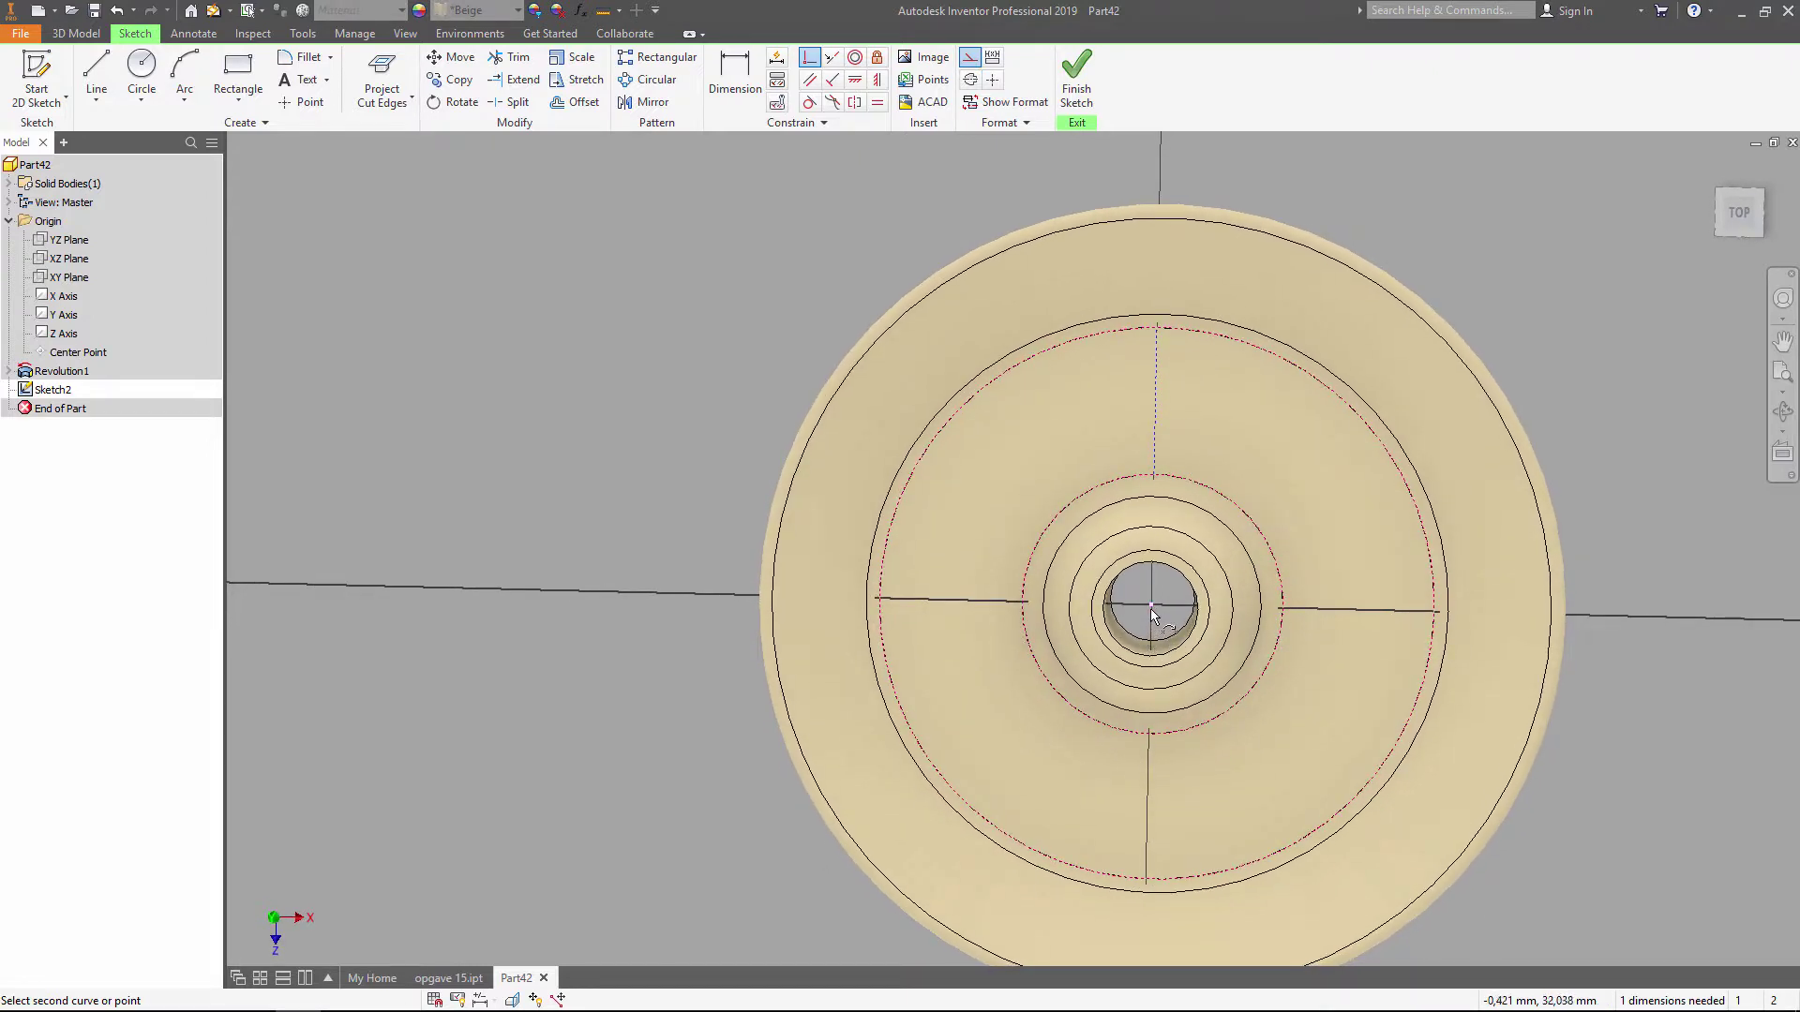
pyautogui.click(1150, 609)
pyautogui.rightClick(1079, 403)
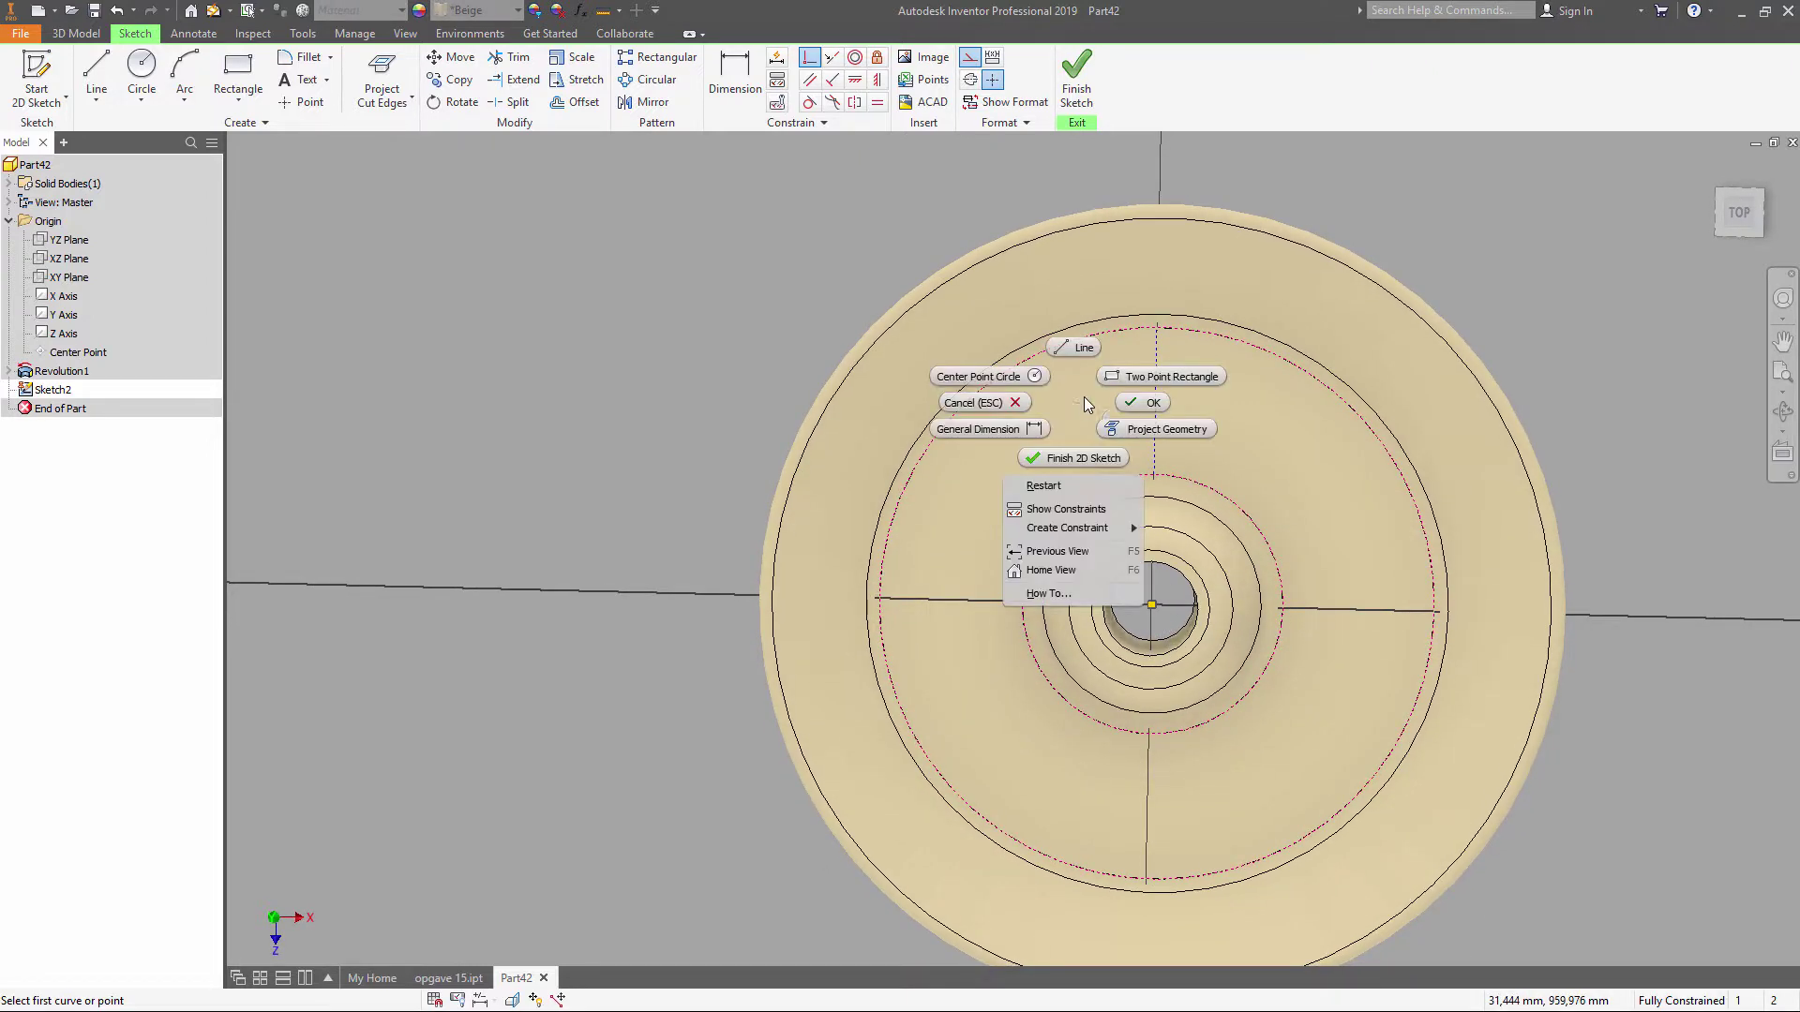
pyautogui.click(994, 379)
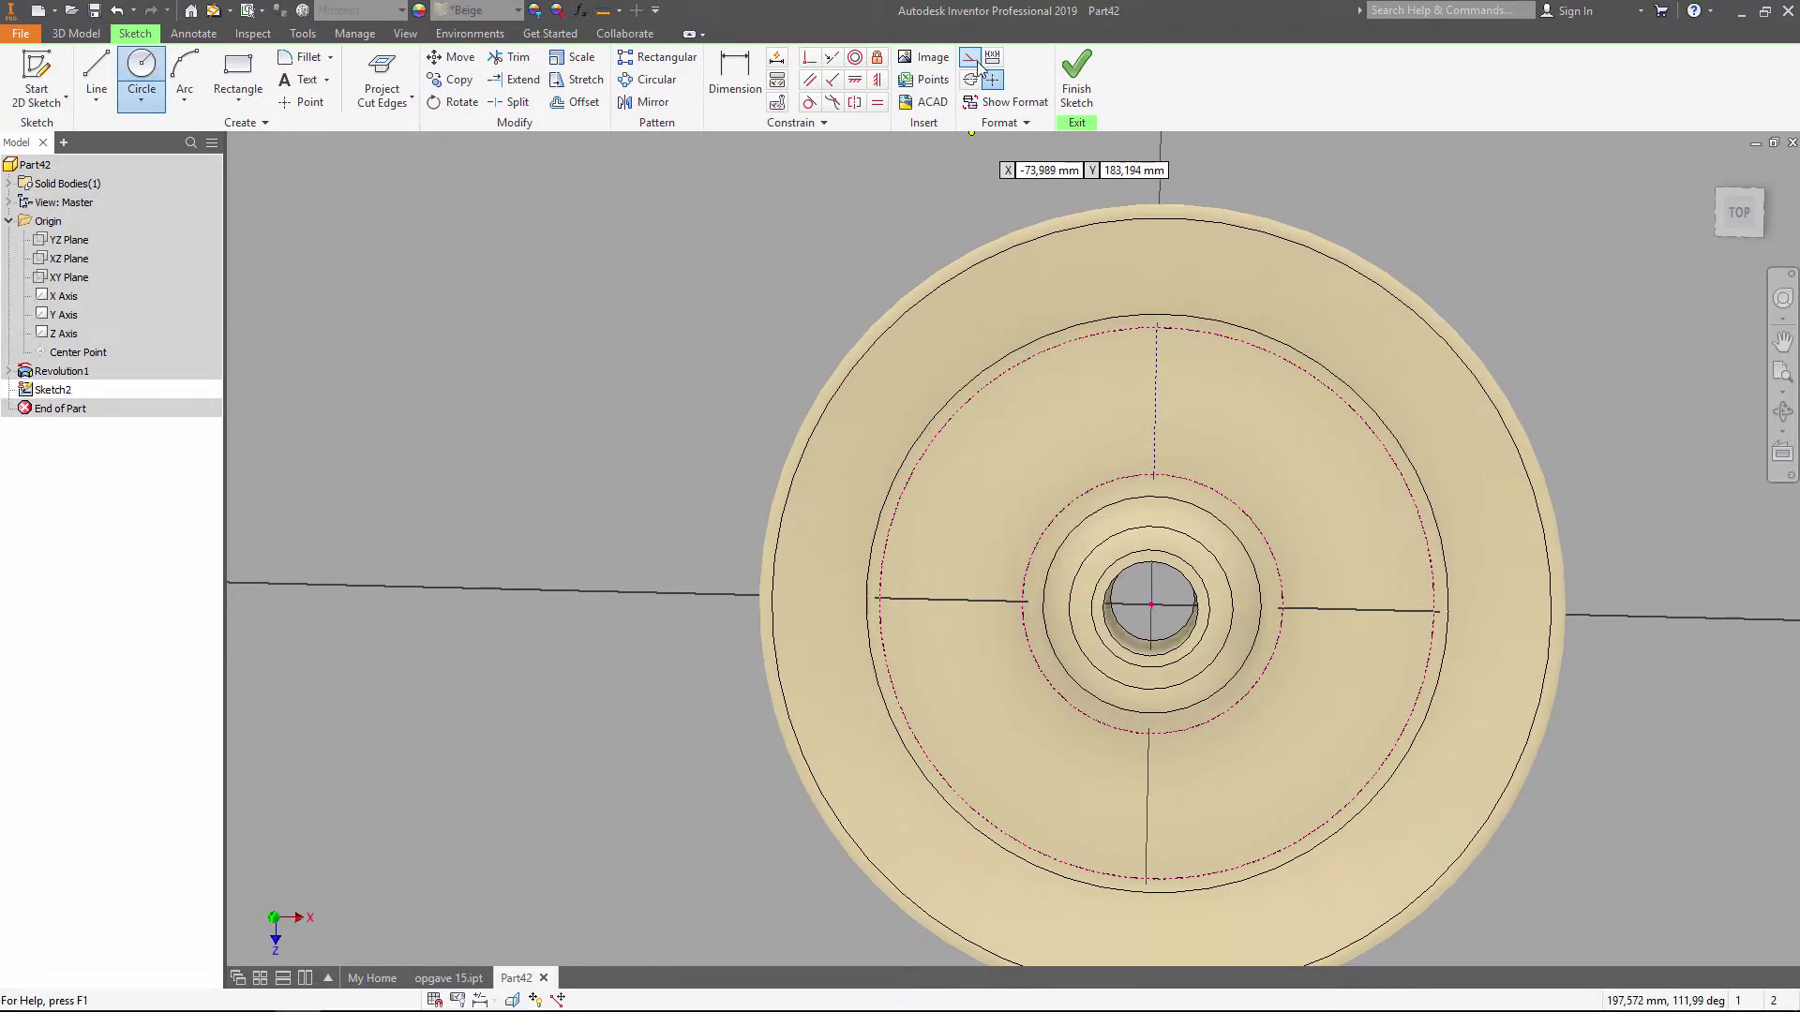
pyautogui.click(1154, 403)
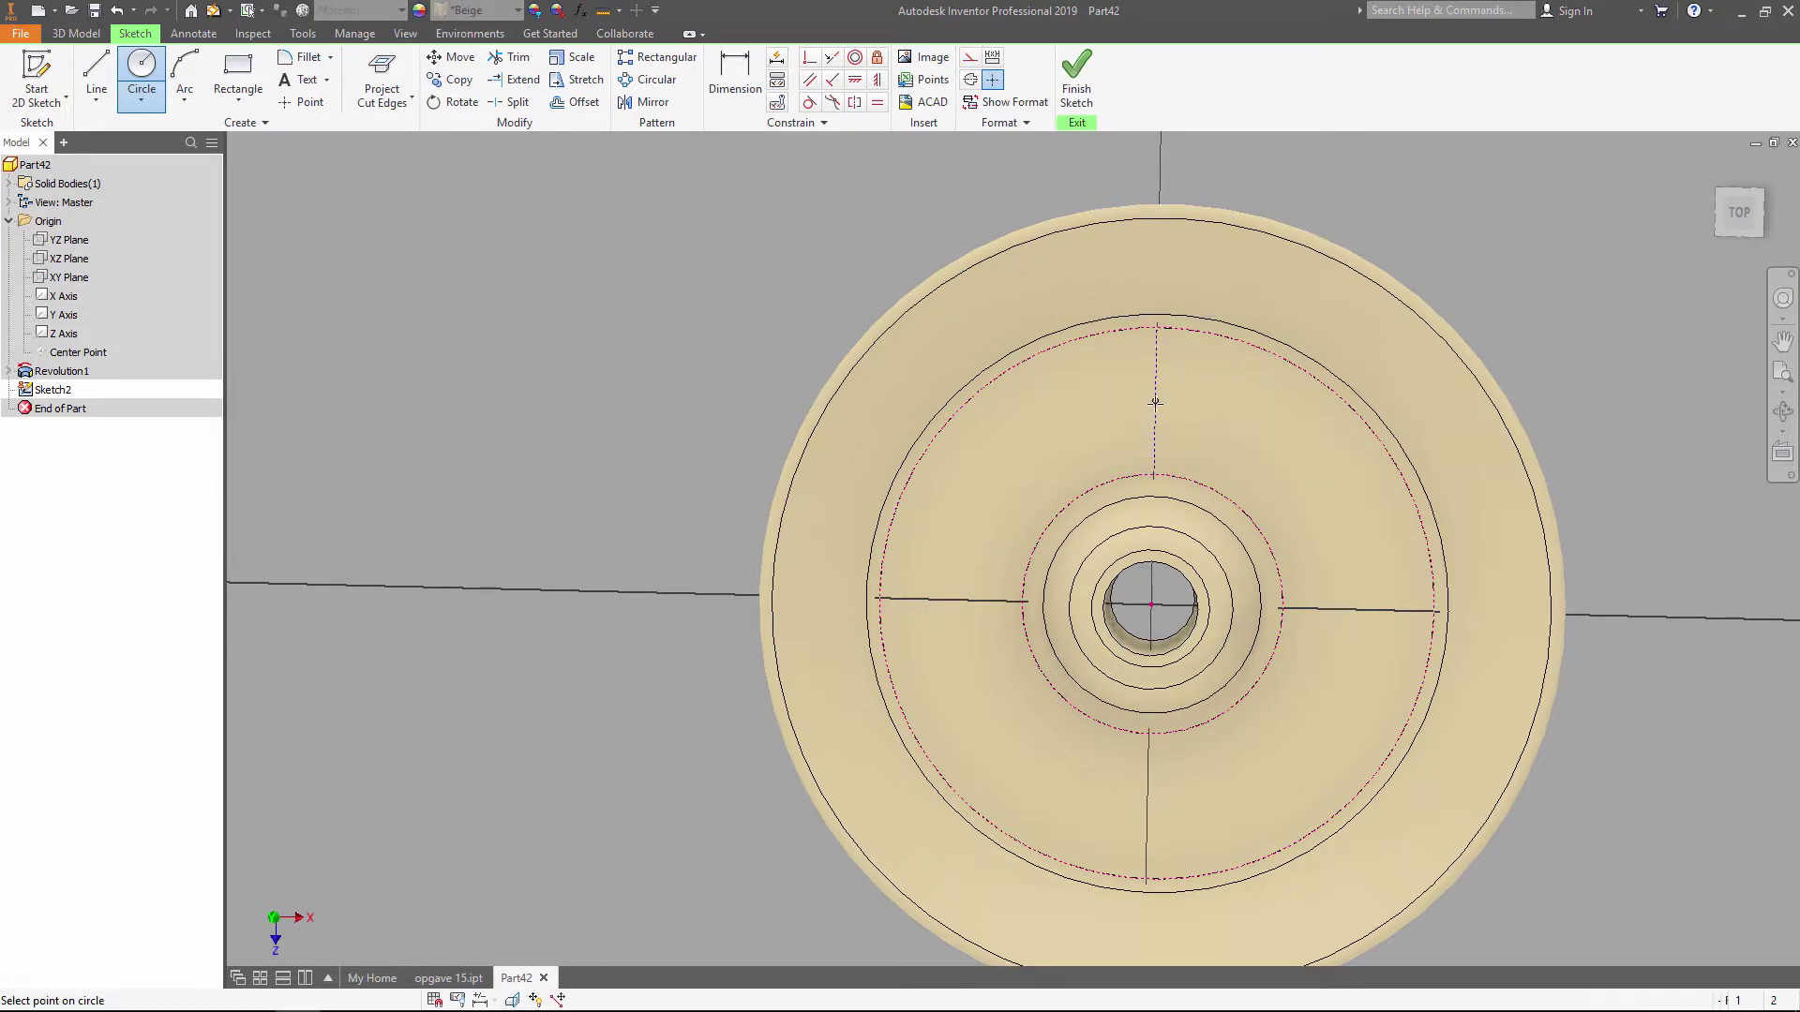
pyautogui.write('4')
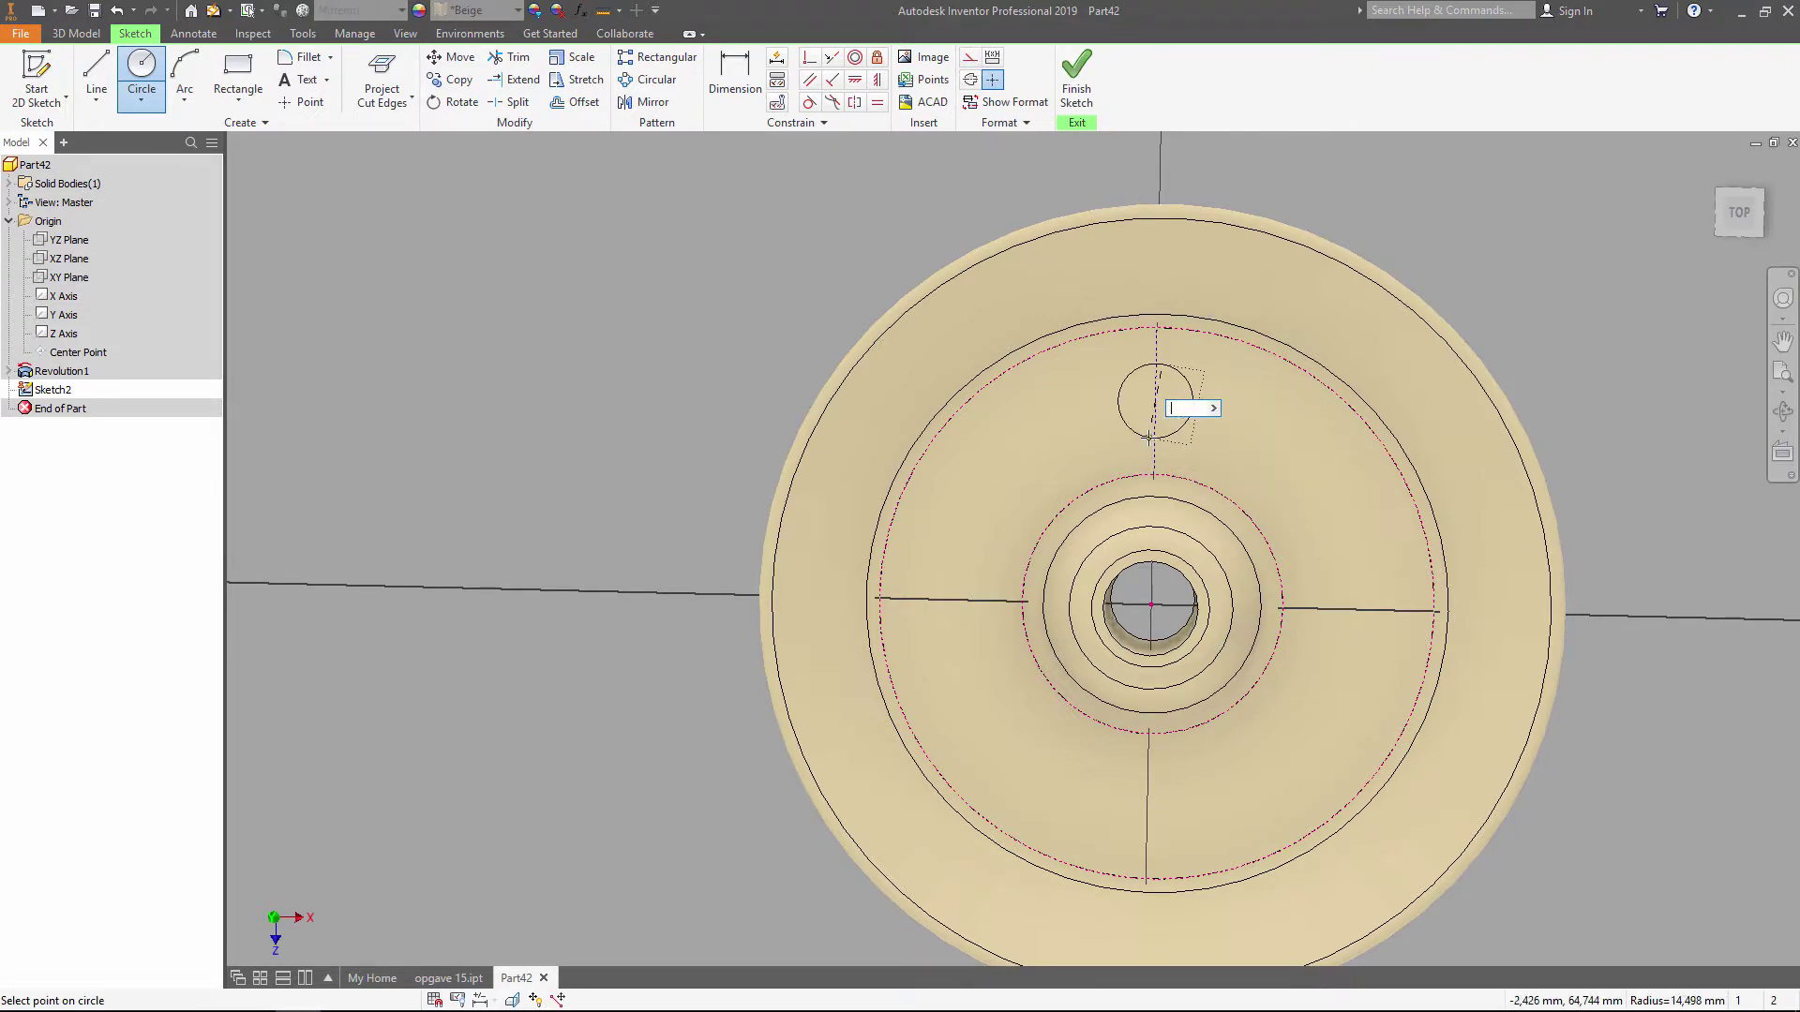
pyautogui.write('2')
pyautogui.press('Return')
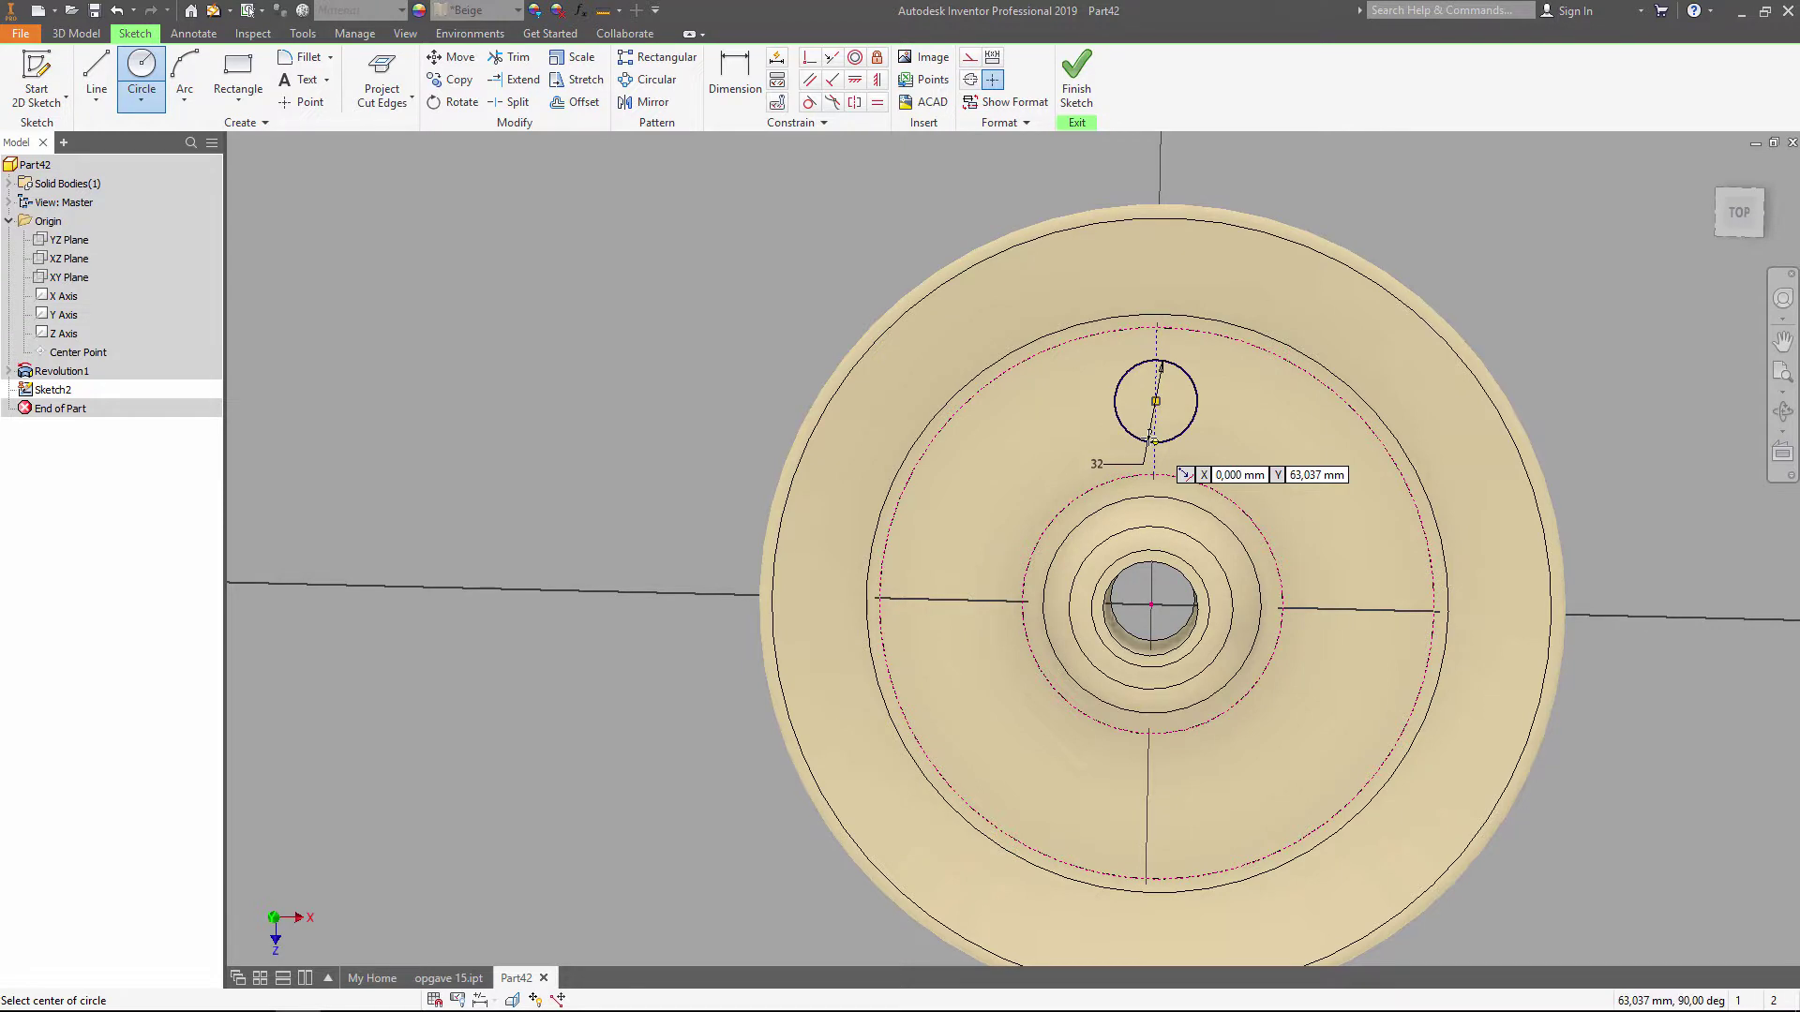
# Step: Extrude-cut the circle through the whole web with extents set to All
pyautogui.press('e')
pyautogui.click(480, 221)
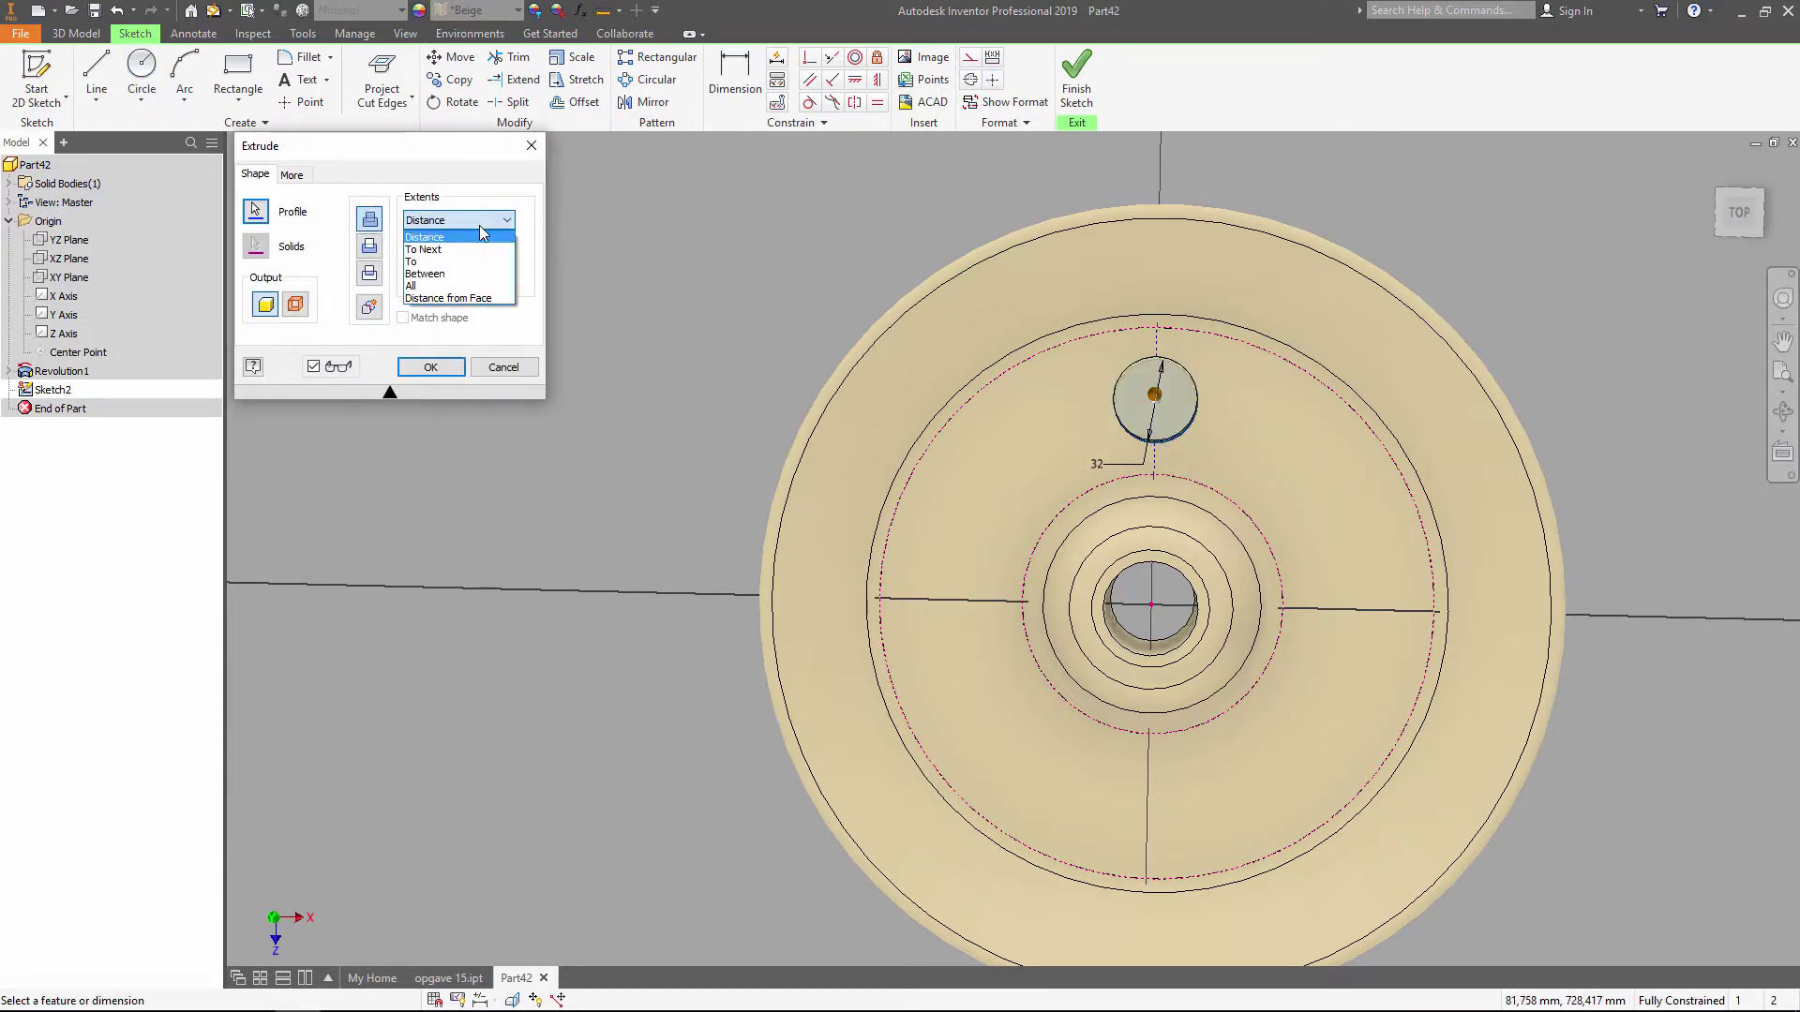
pyautogui.click(453, 299)
pyautogui.click(430, 366)
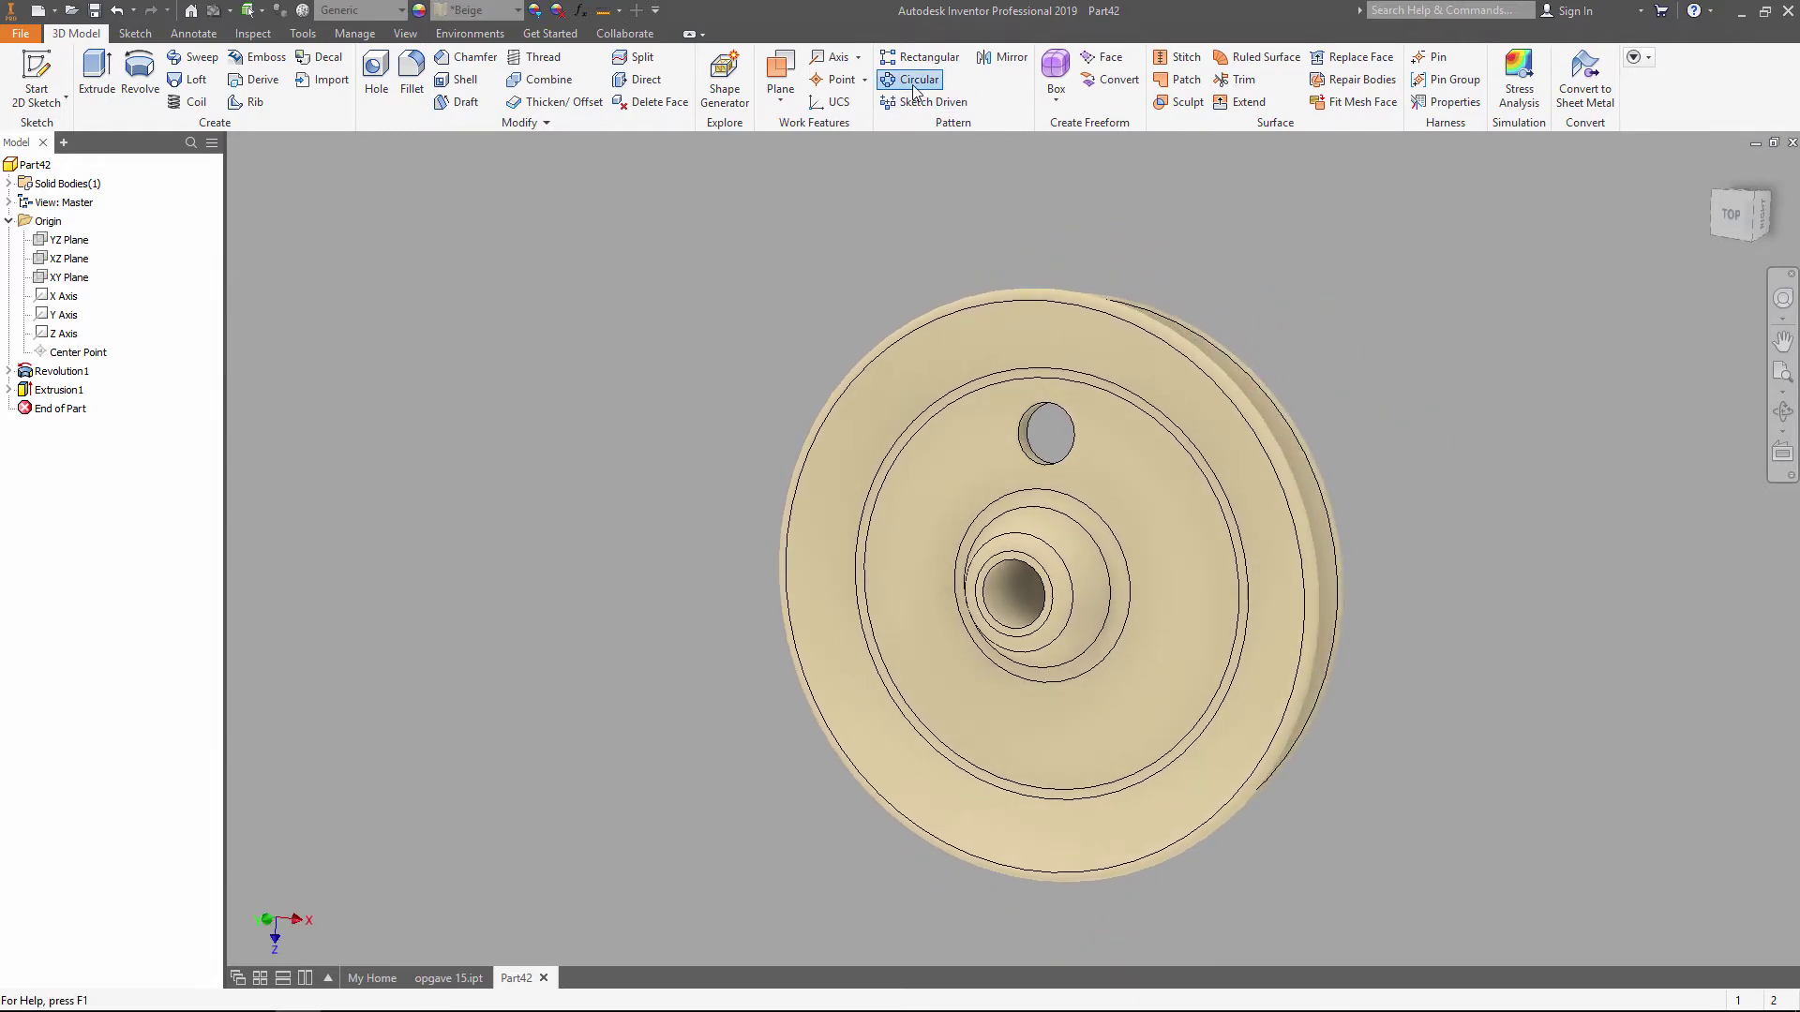
# Step: Circular-pattern the hole 10 times around the wheel's centre axis
pyautogui.click(909, 78)
pyautogui.click(1030, 441)
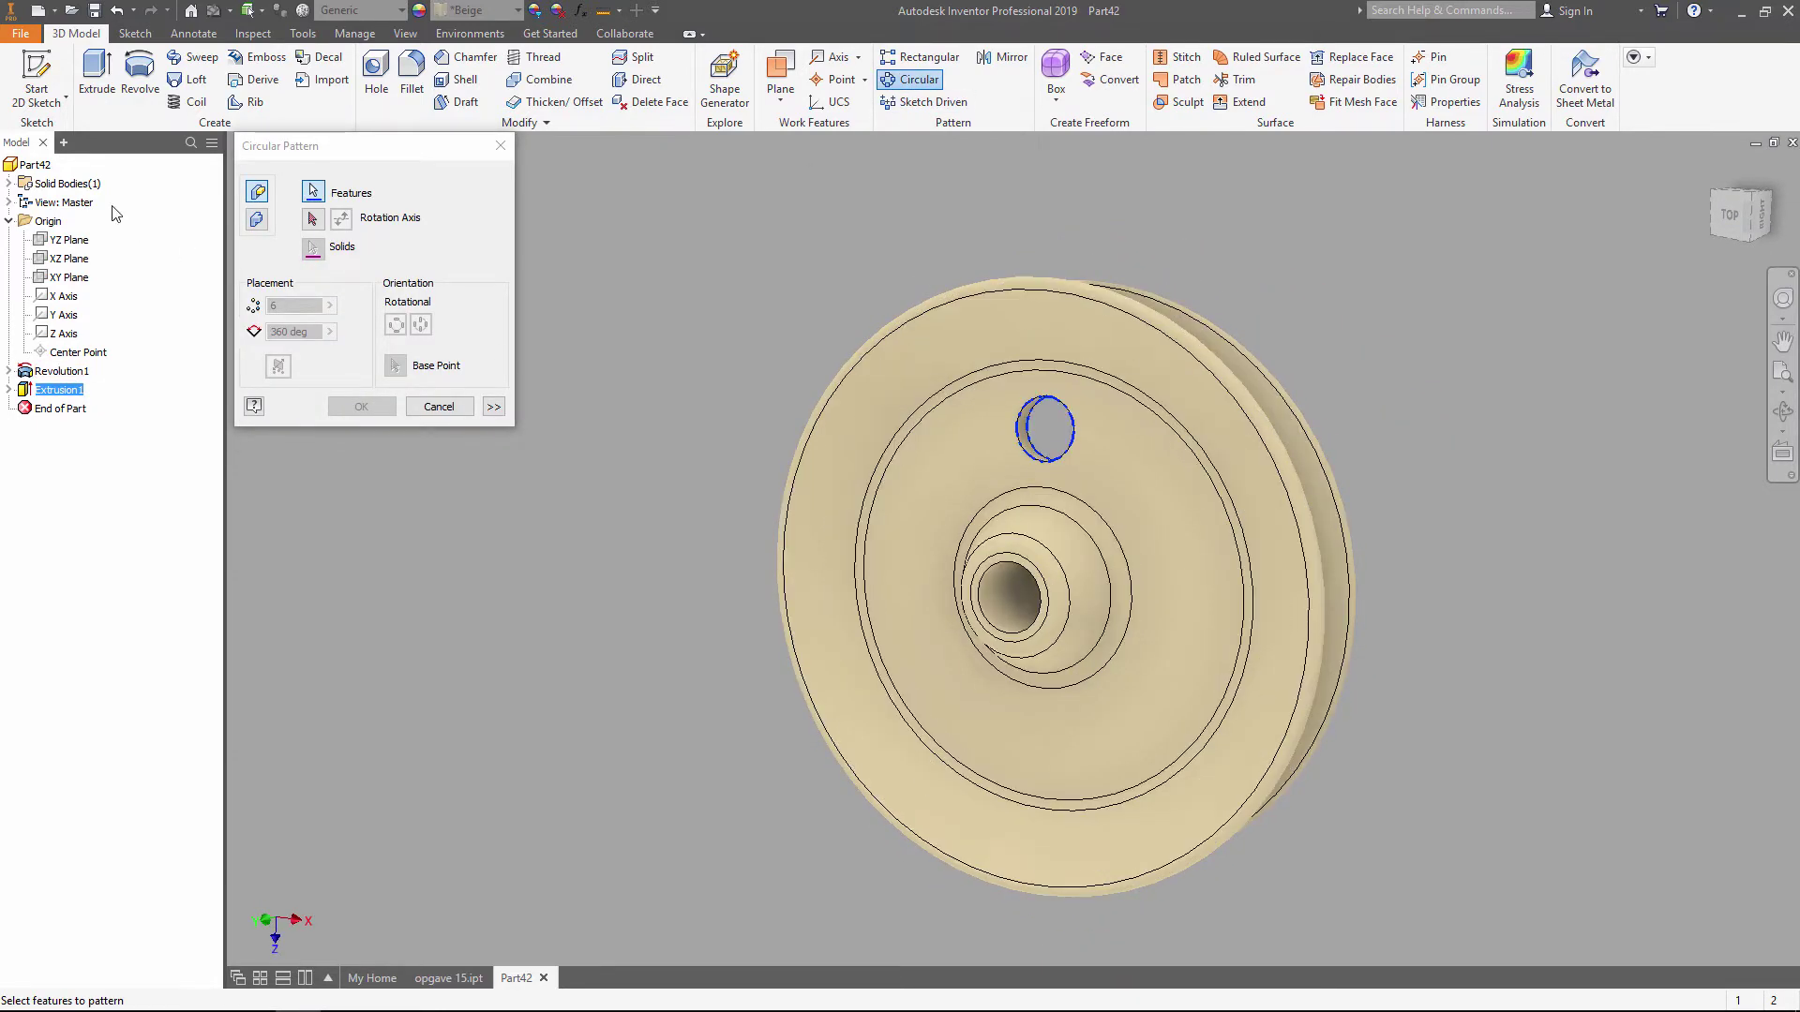
pyautogui.click(313, 218)
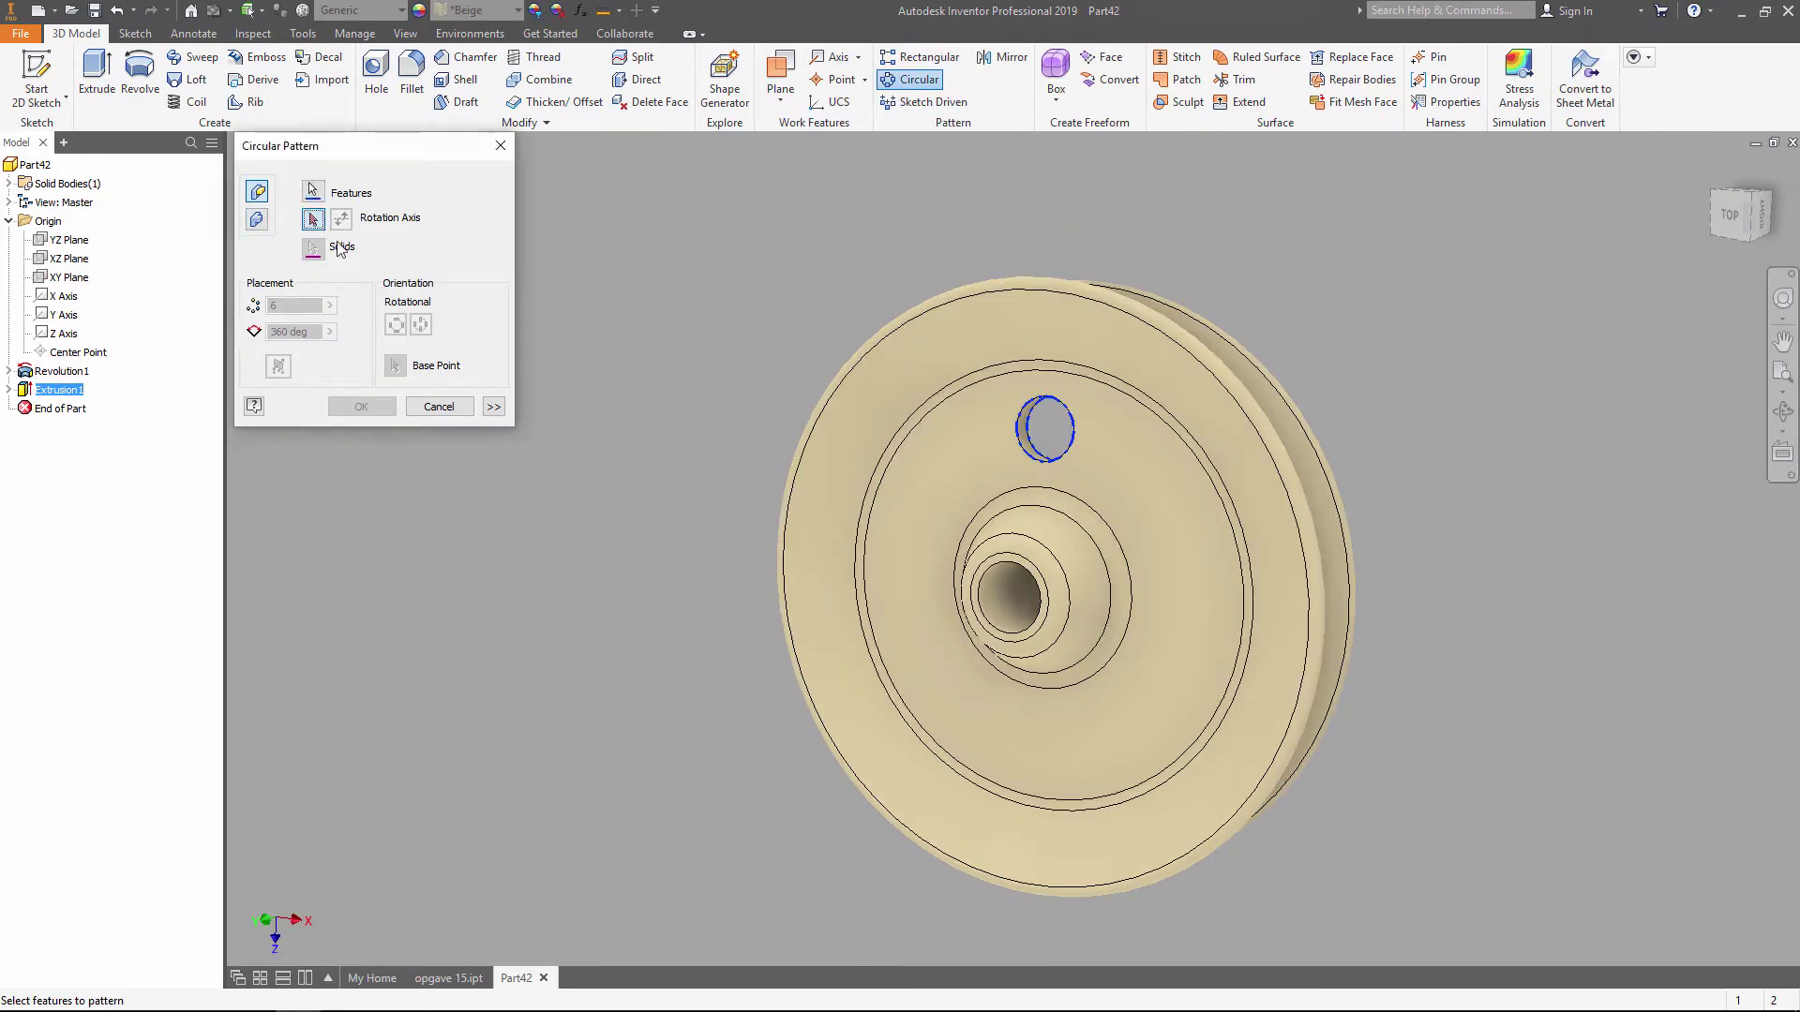
pyautogui.click(1008, 565)
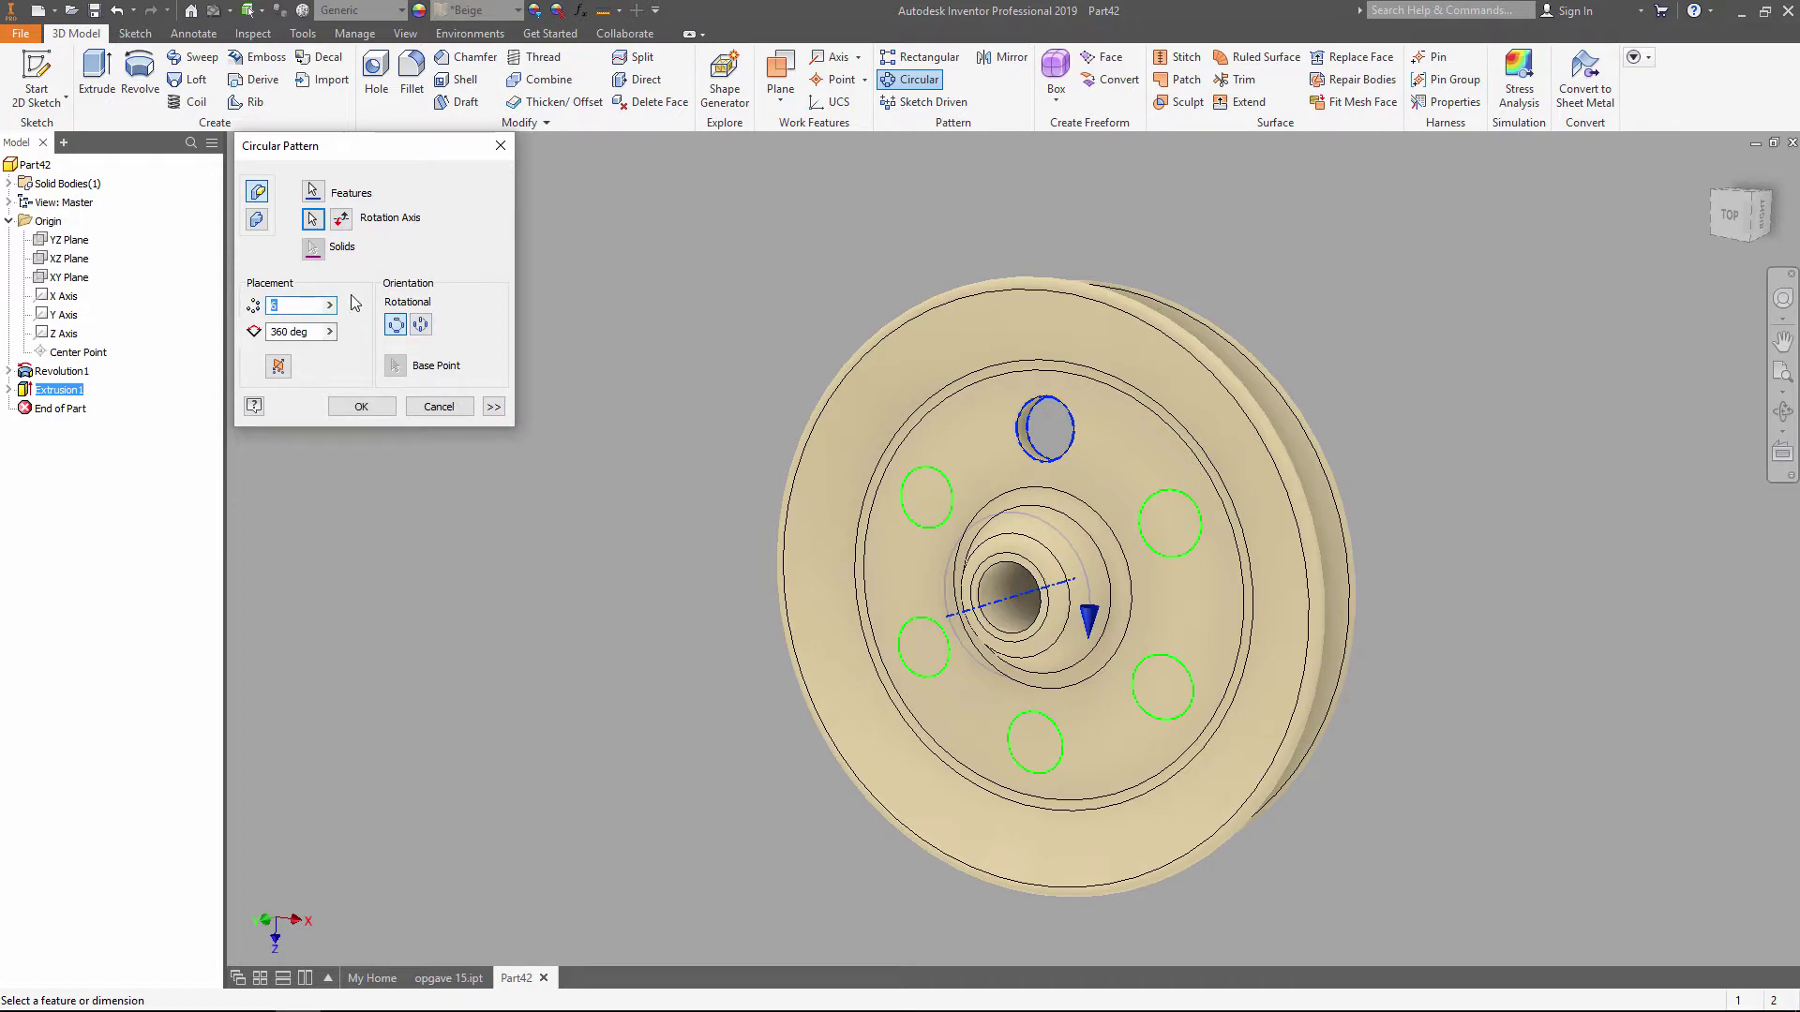
pyautogui.write('10')
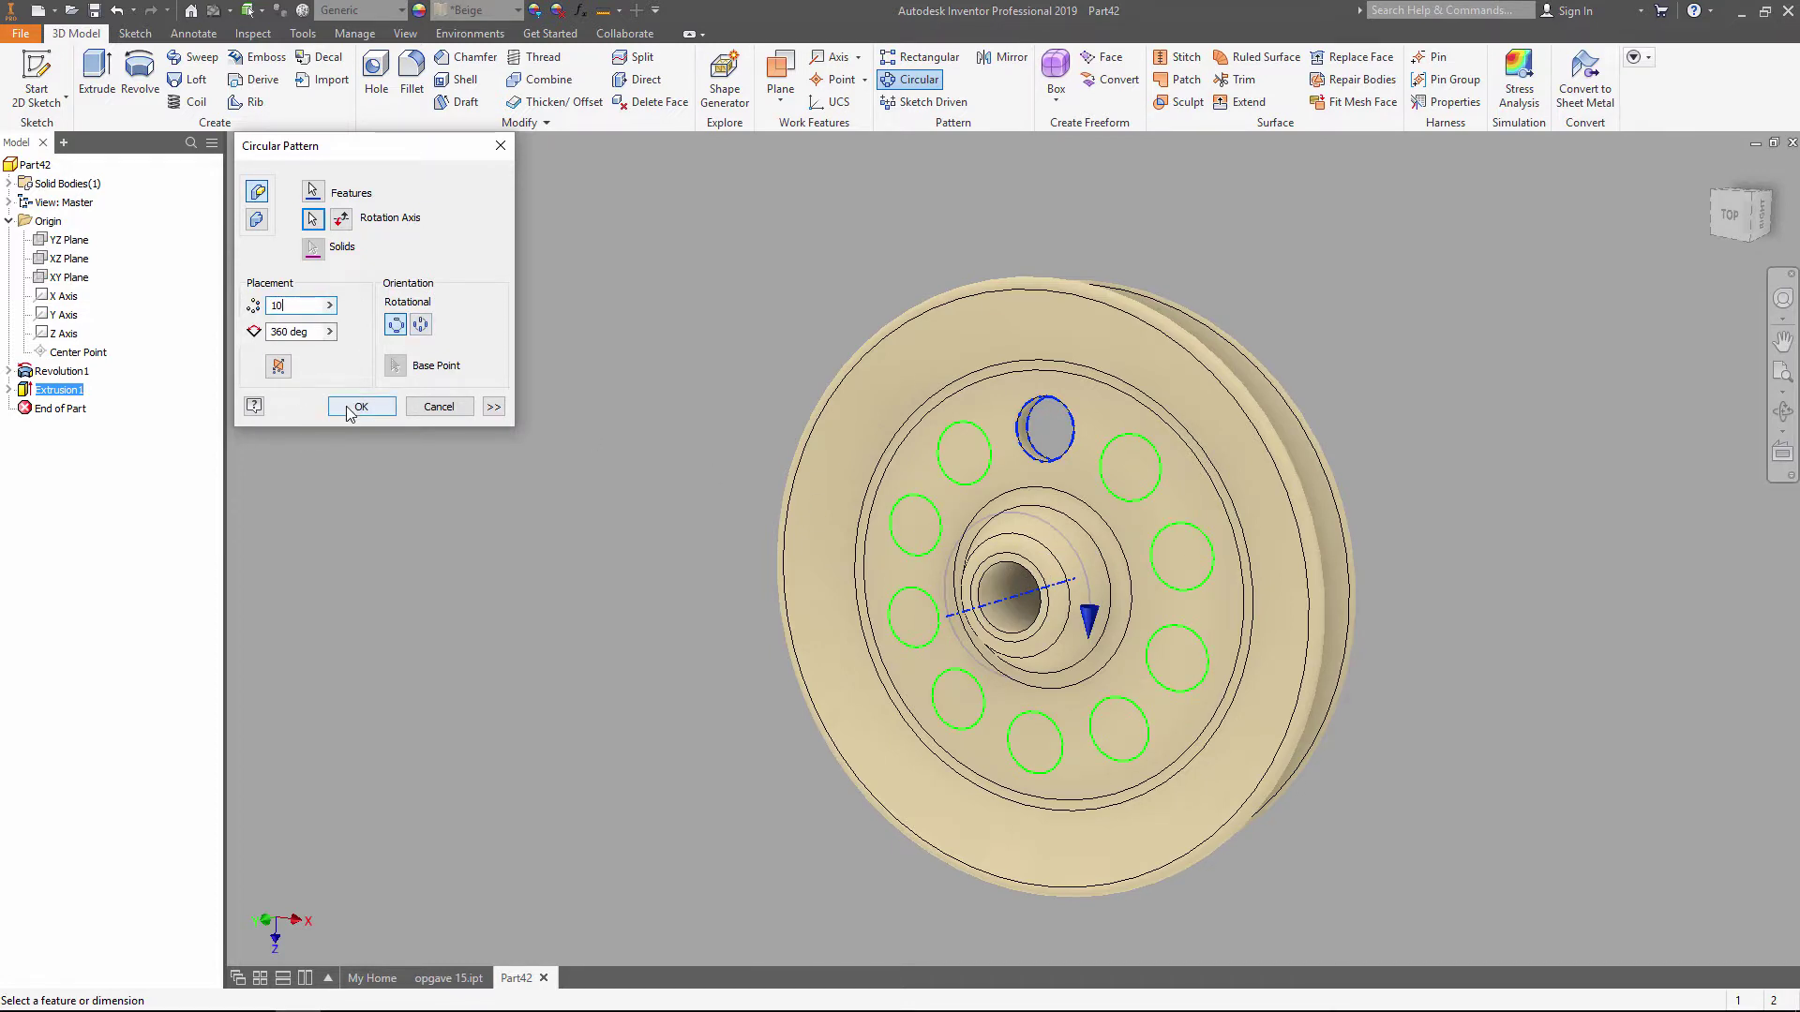
pyautogui.click(360, 405)
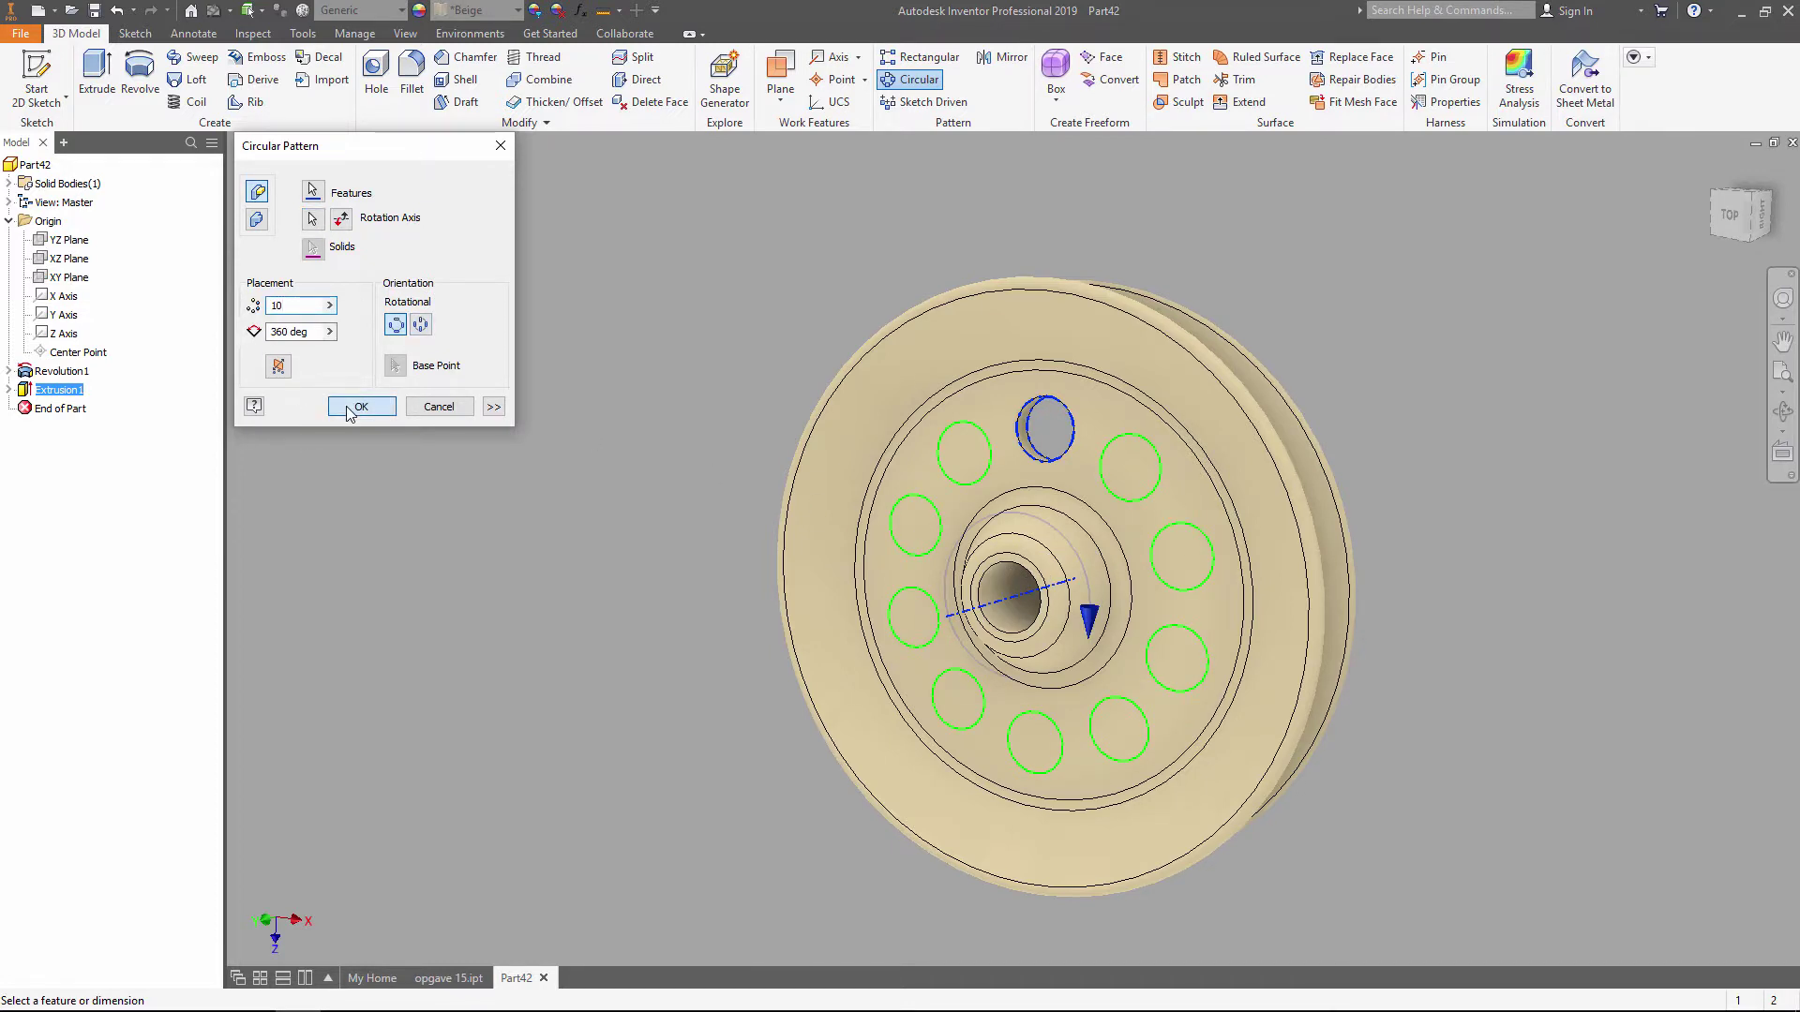
# Step: Start Sketch3 on the XY Plane, slice the graphics and project the cut edges
pyautogui.click(59, 276)
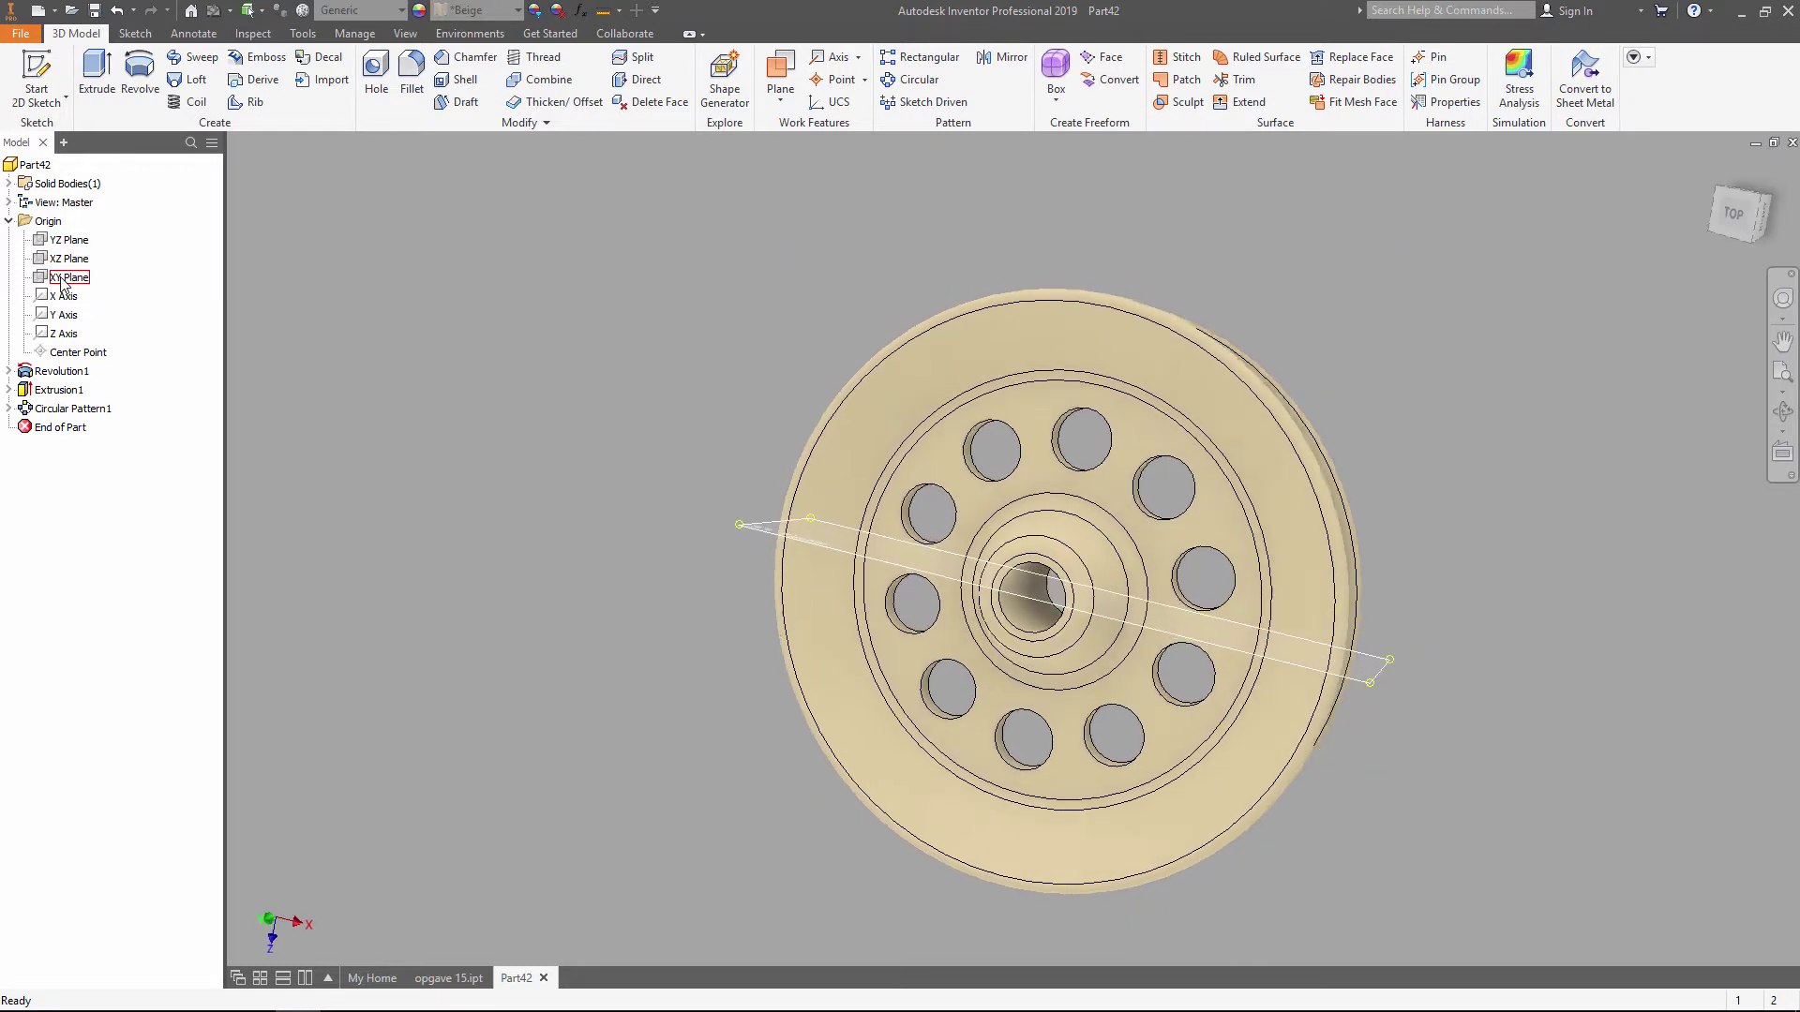
pyautogui.keyDown('shift'); pyautogui.moveTo(844, 469); pyautogui.dragTo(989, 578, button='middle'); pyautogui.keyUp('shift')
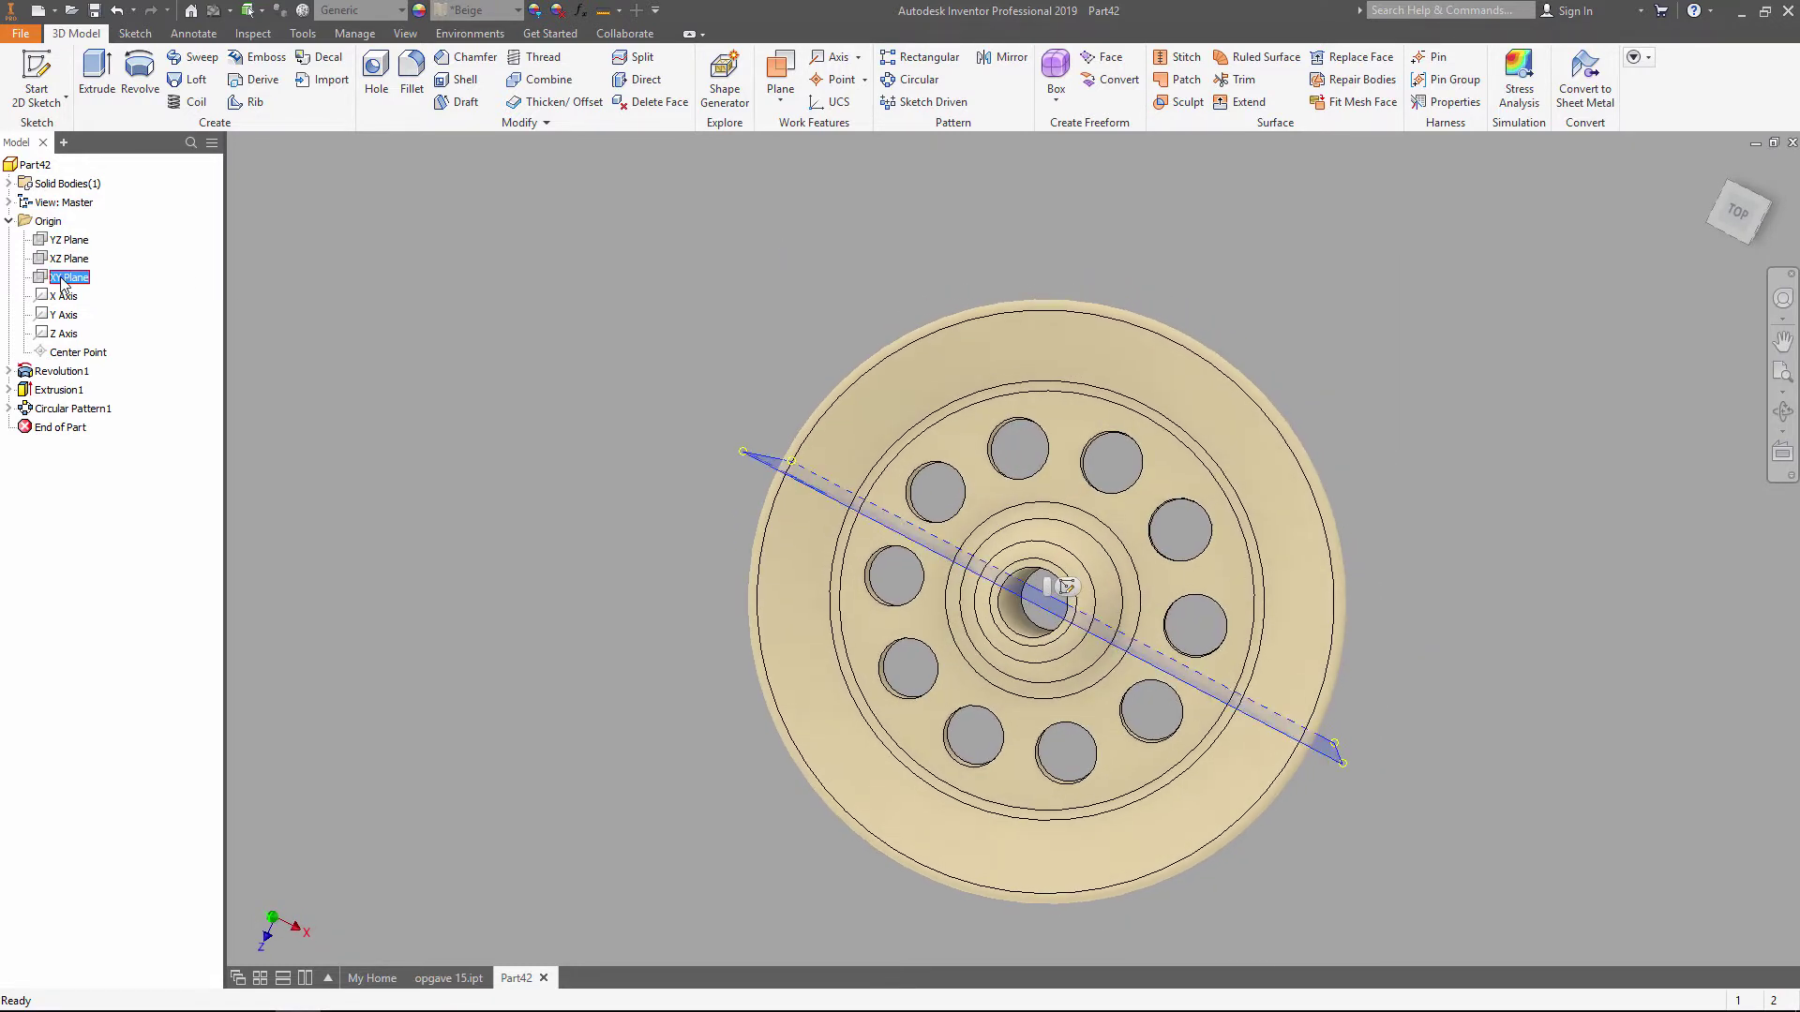
pyautogui.click(1061, 589)
pyautogui.press('F7')
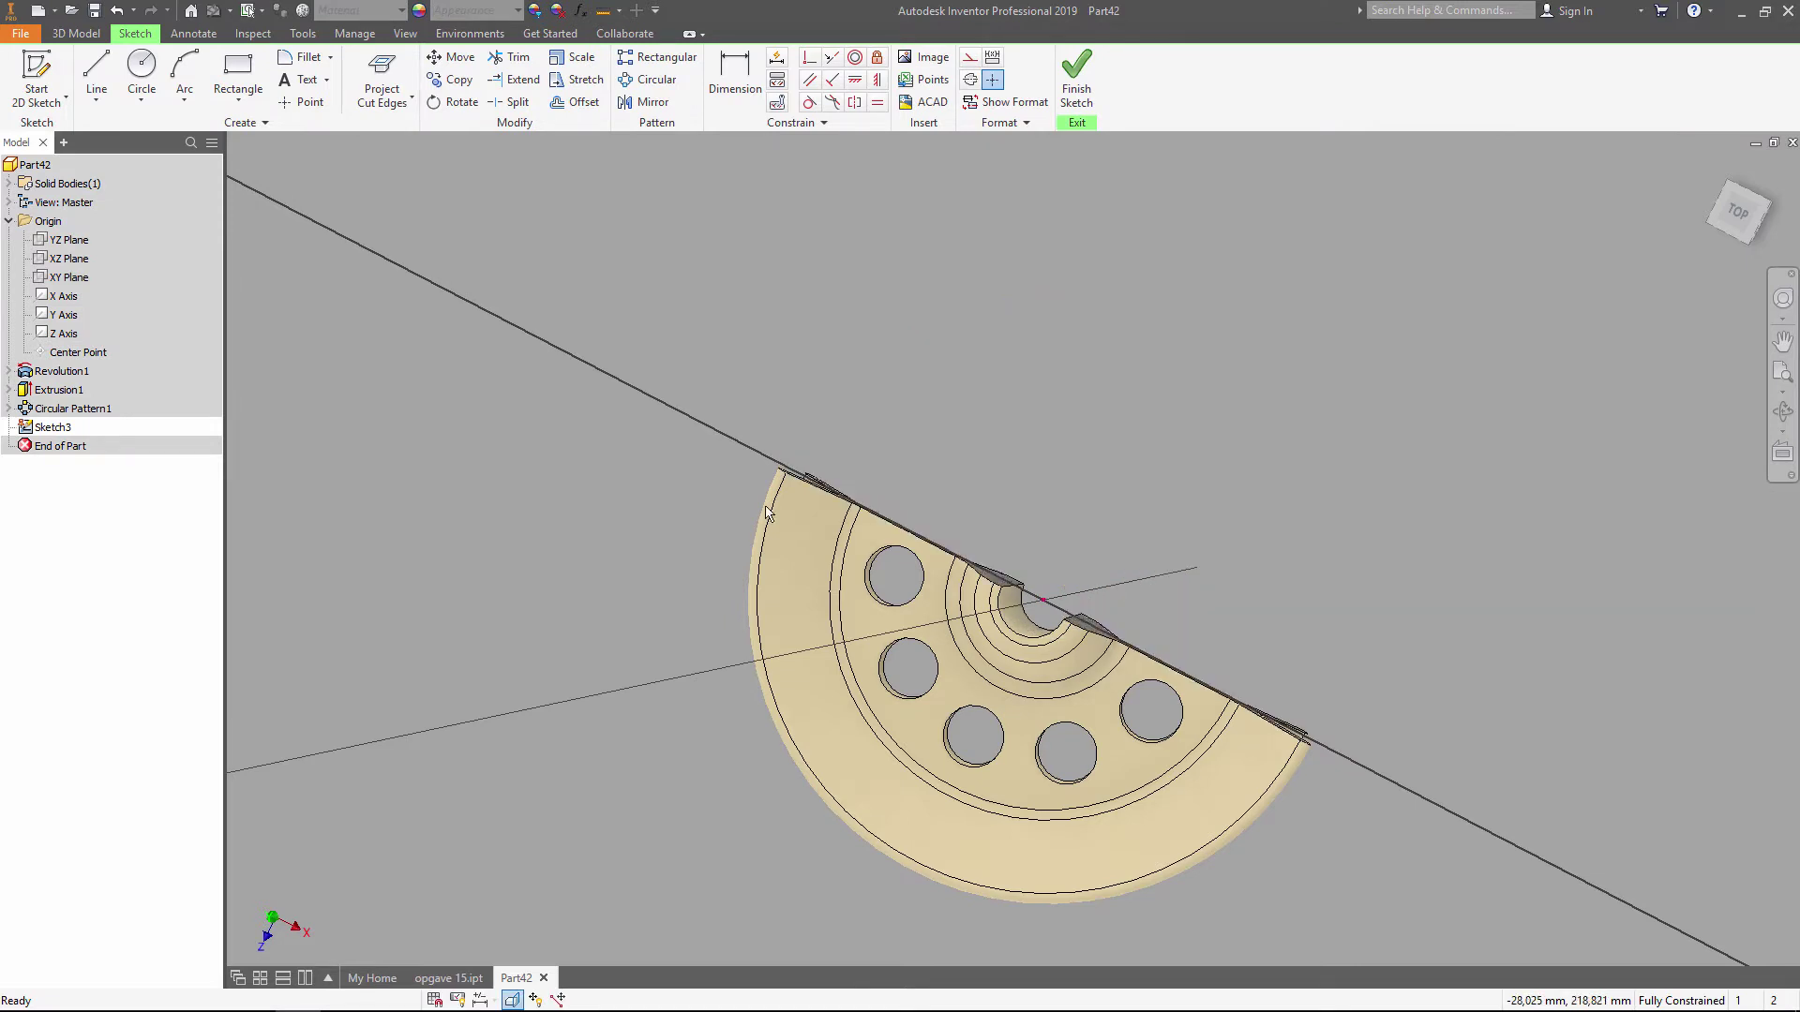
pyautogui.click(381, 83)
pyautogui.press('pageup')
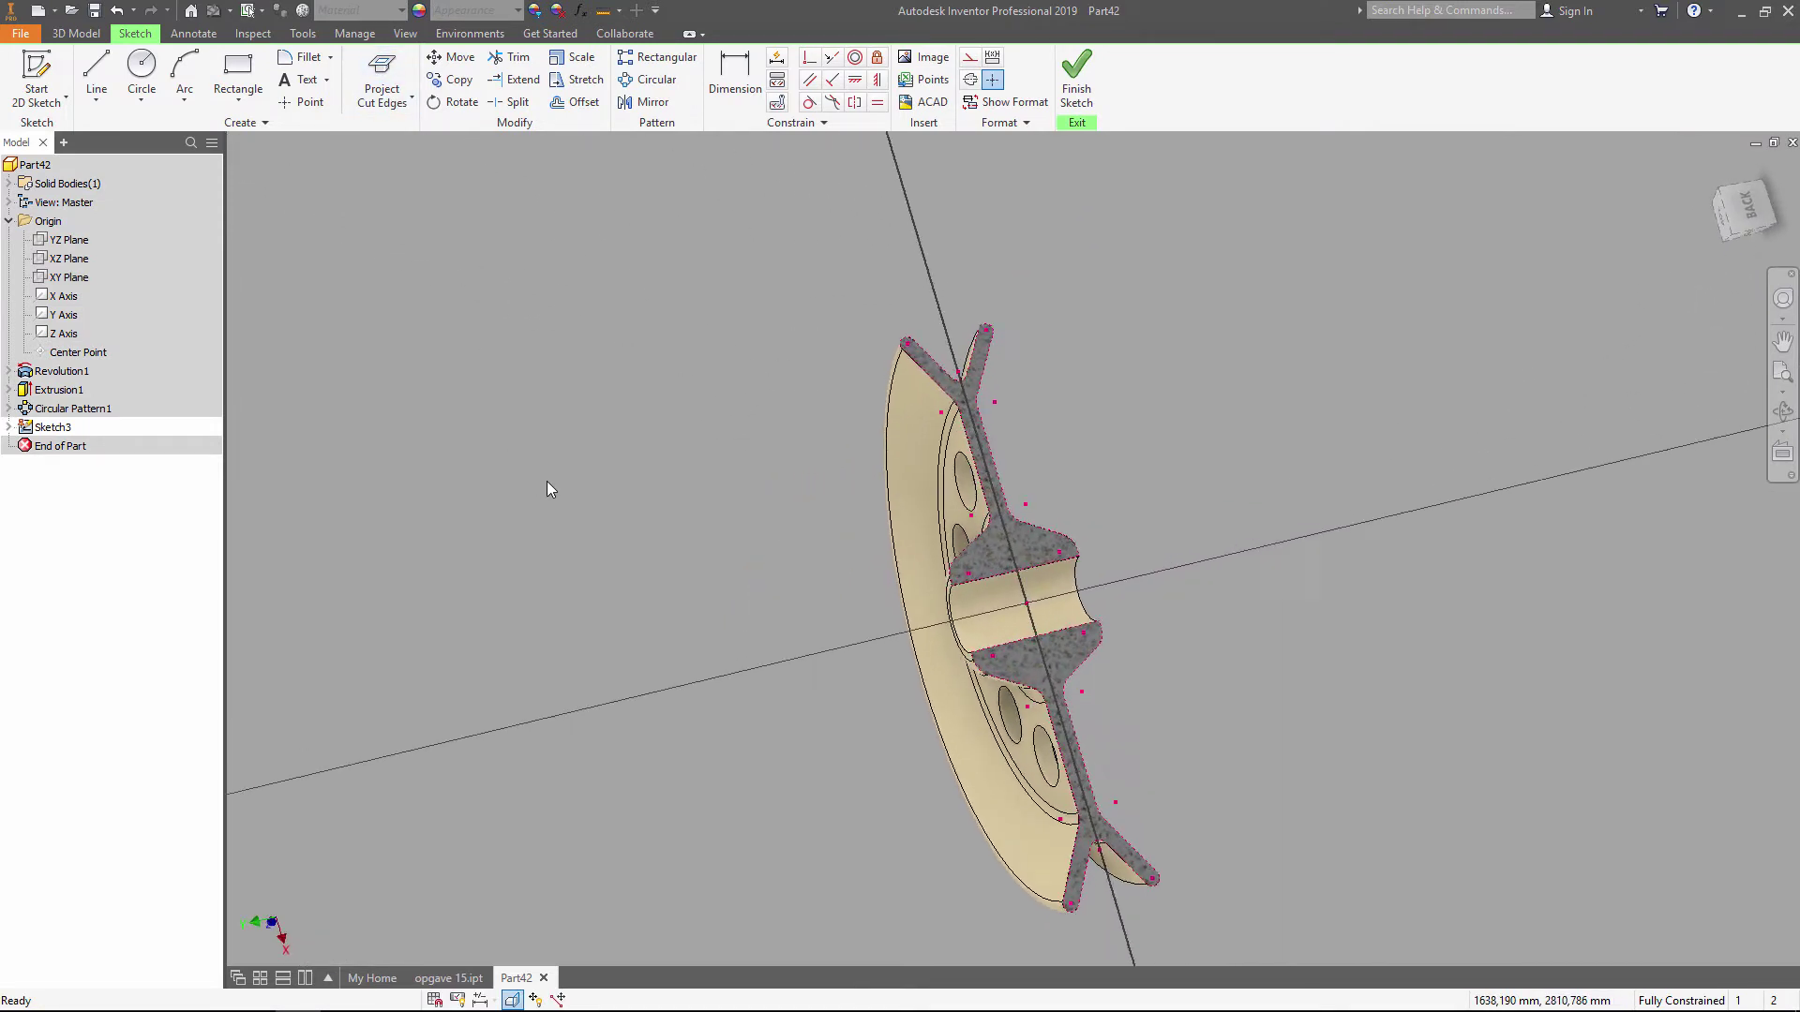
# Step: Place a point aligned with the centre, dimension it 12 mm from the hub edge, and finish the sketch
pyautogui.click(302, 101)
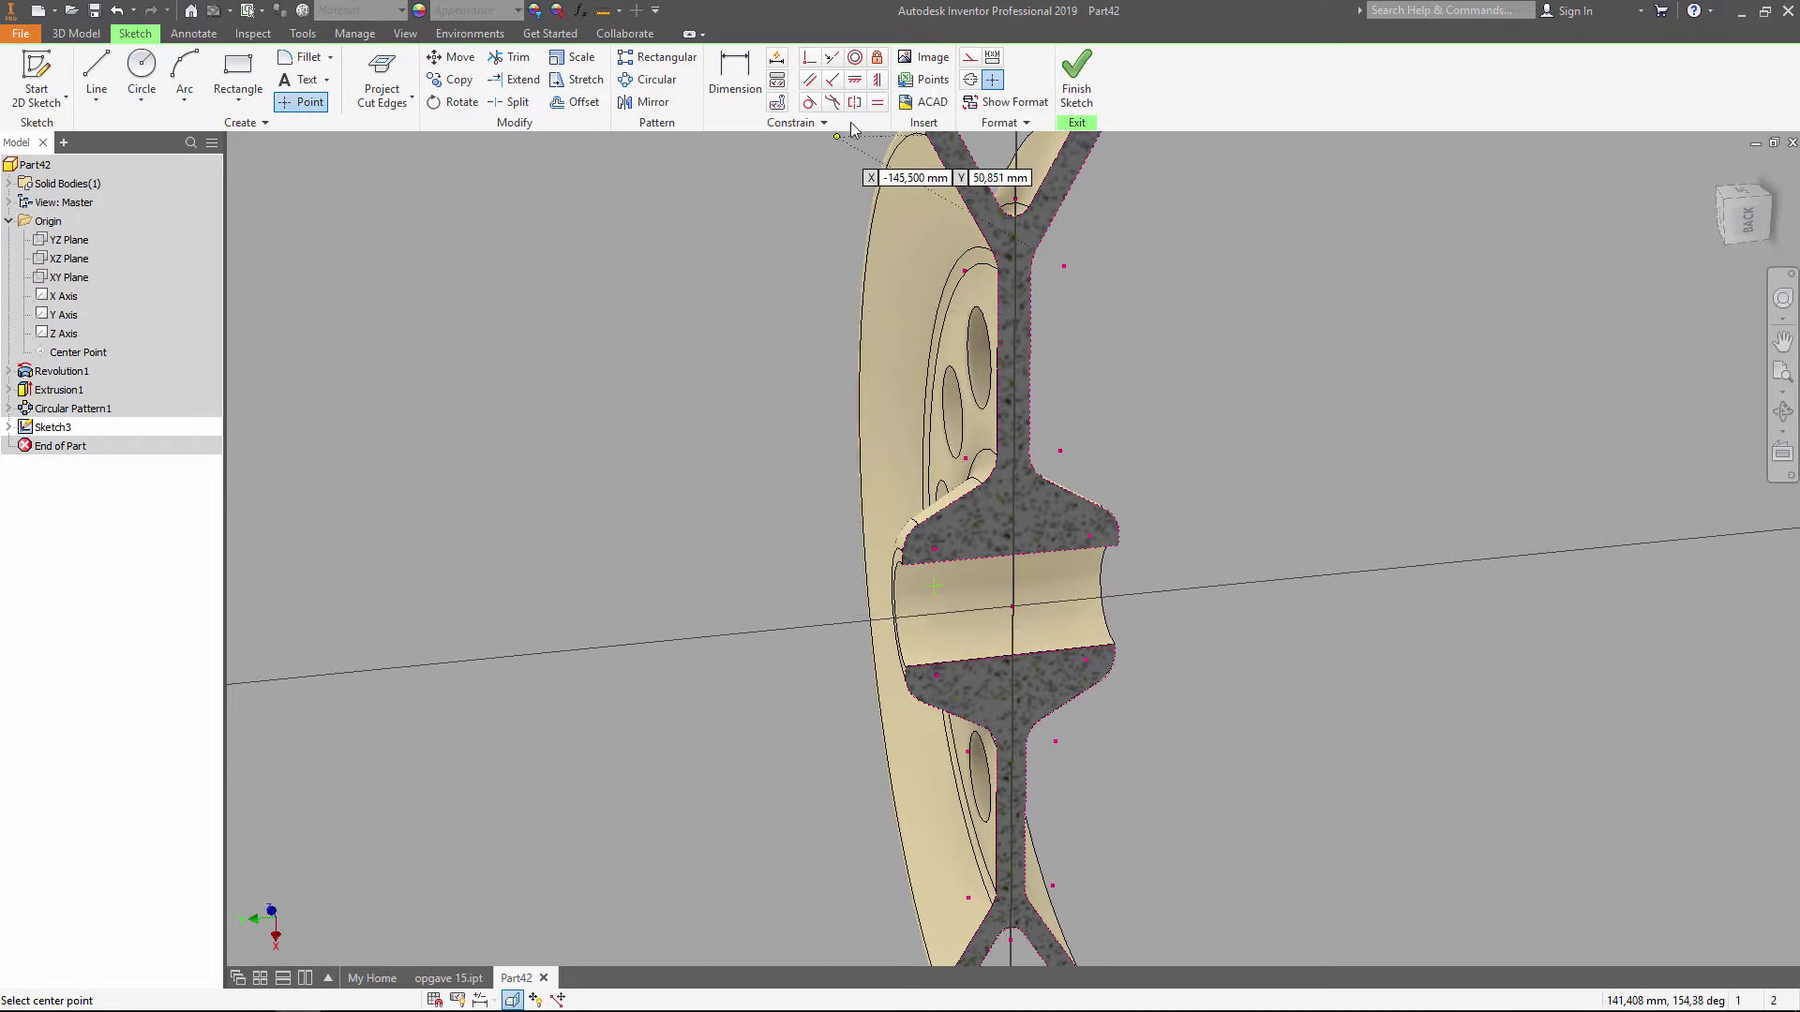
pyautogui.click(876, 82)
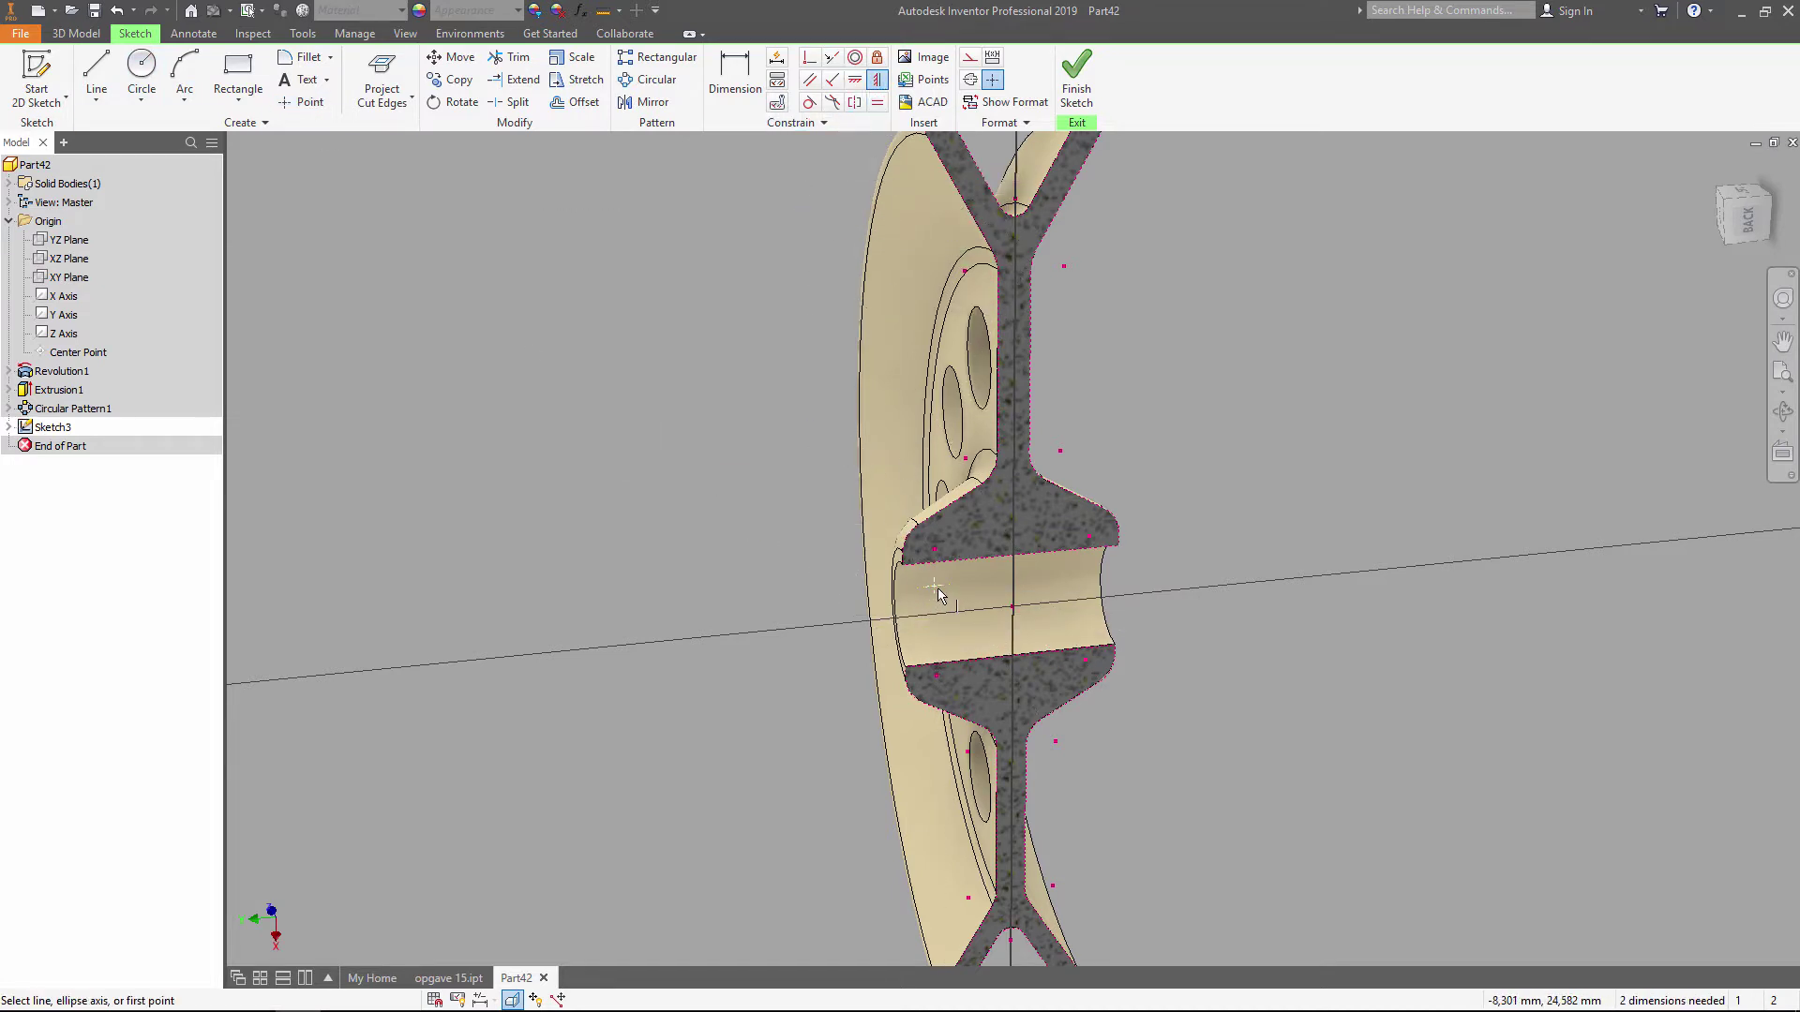
pyautogui.click(936, 588)
pyautogui.click(1013, 609)
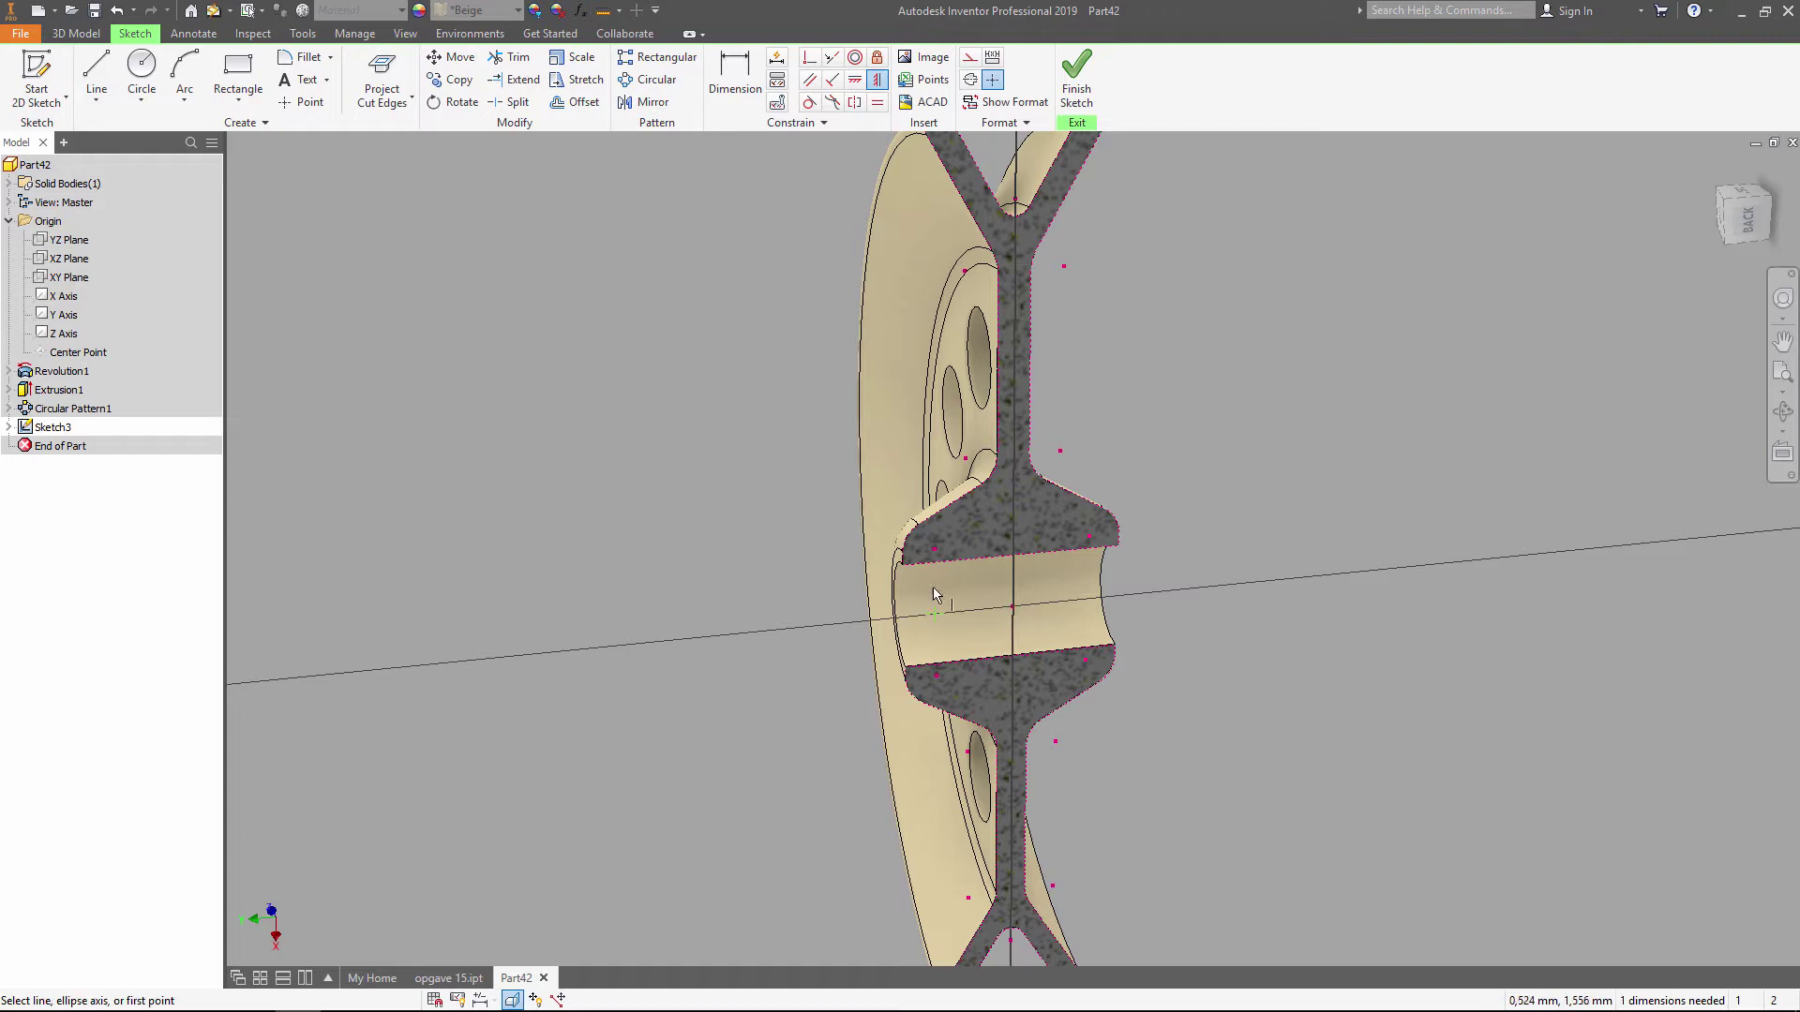
pyautogui.press('d')
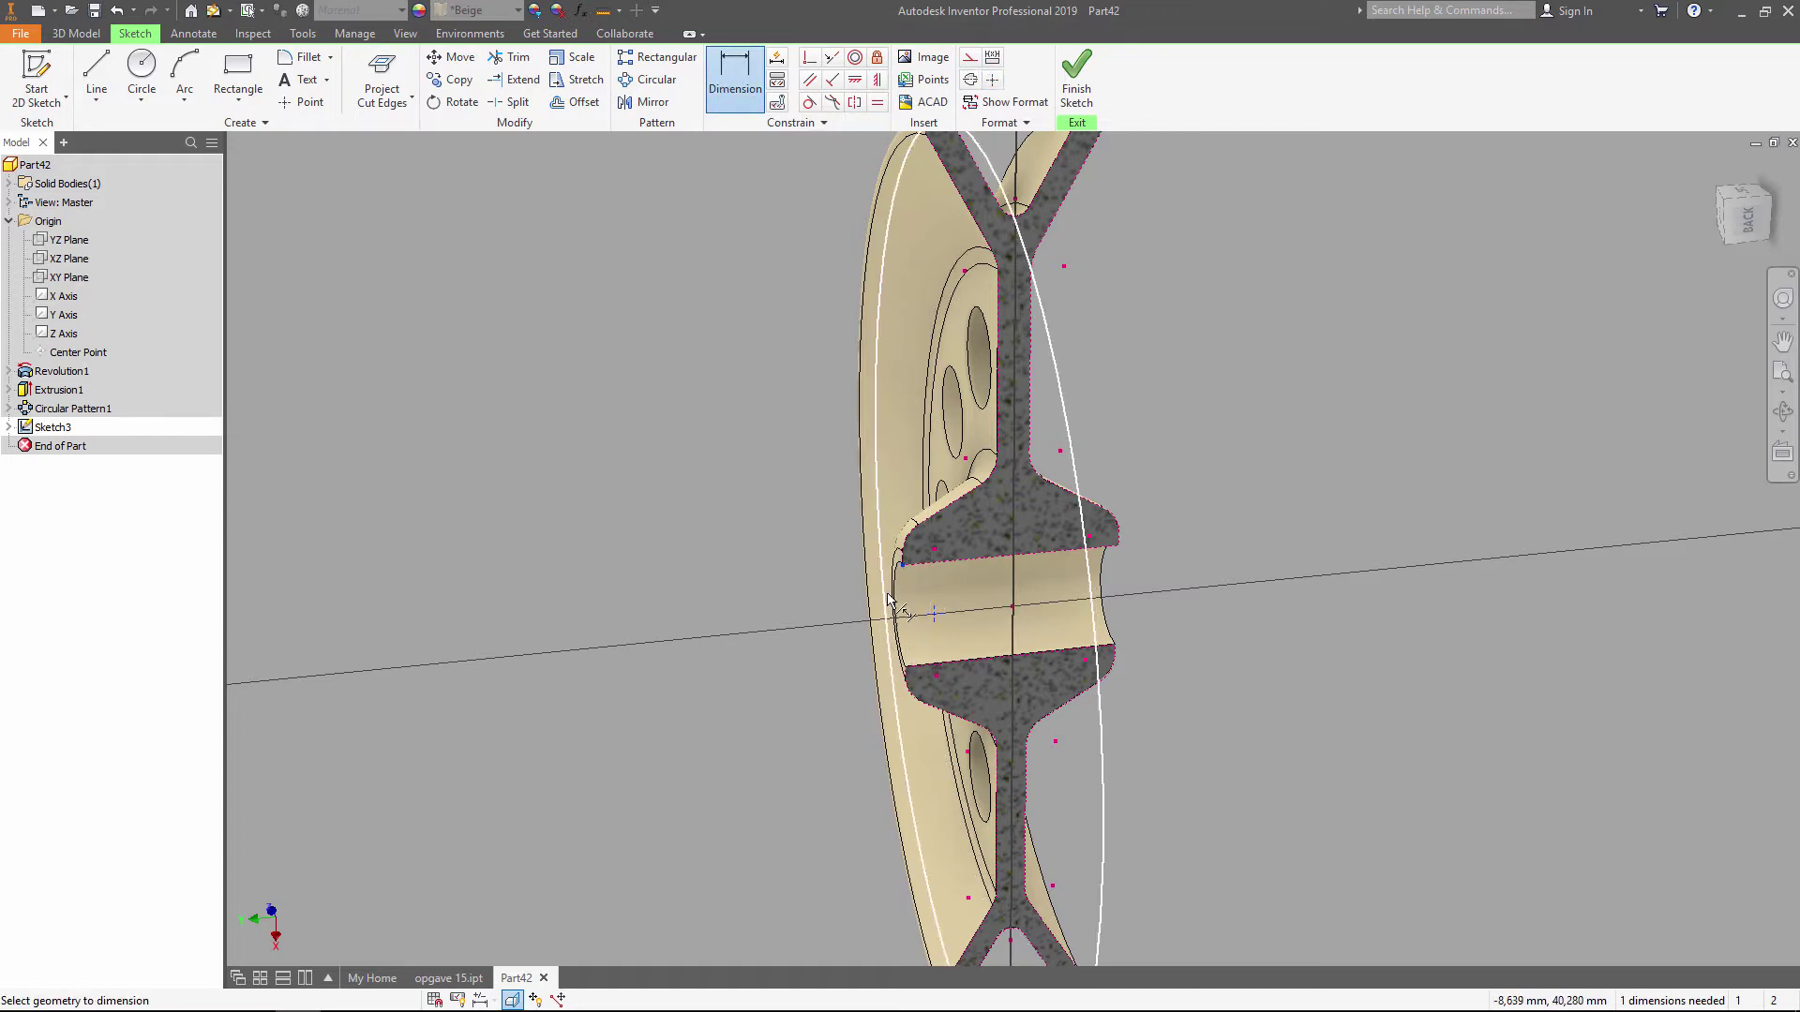
pyautogui.click(902, 565)
pyautogui.click(896, 511)
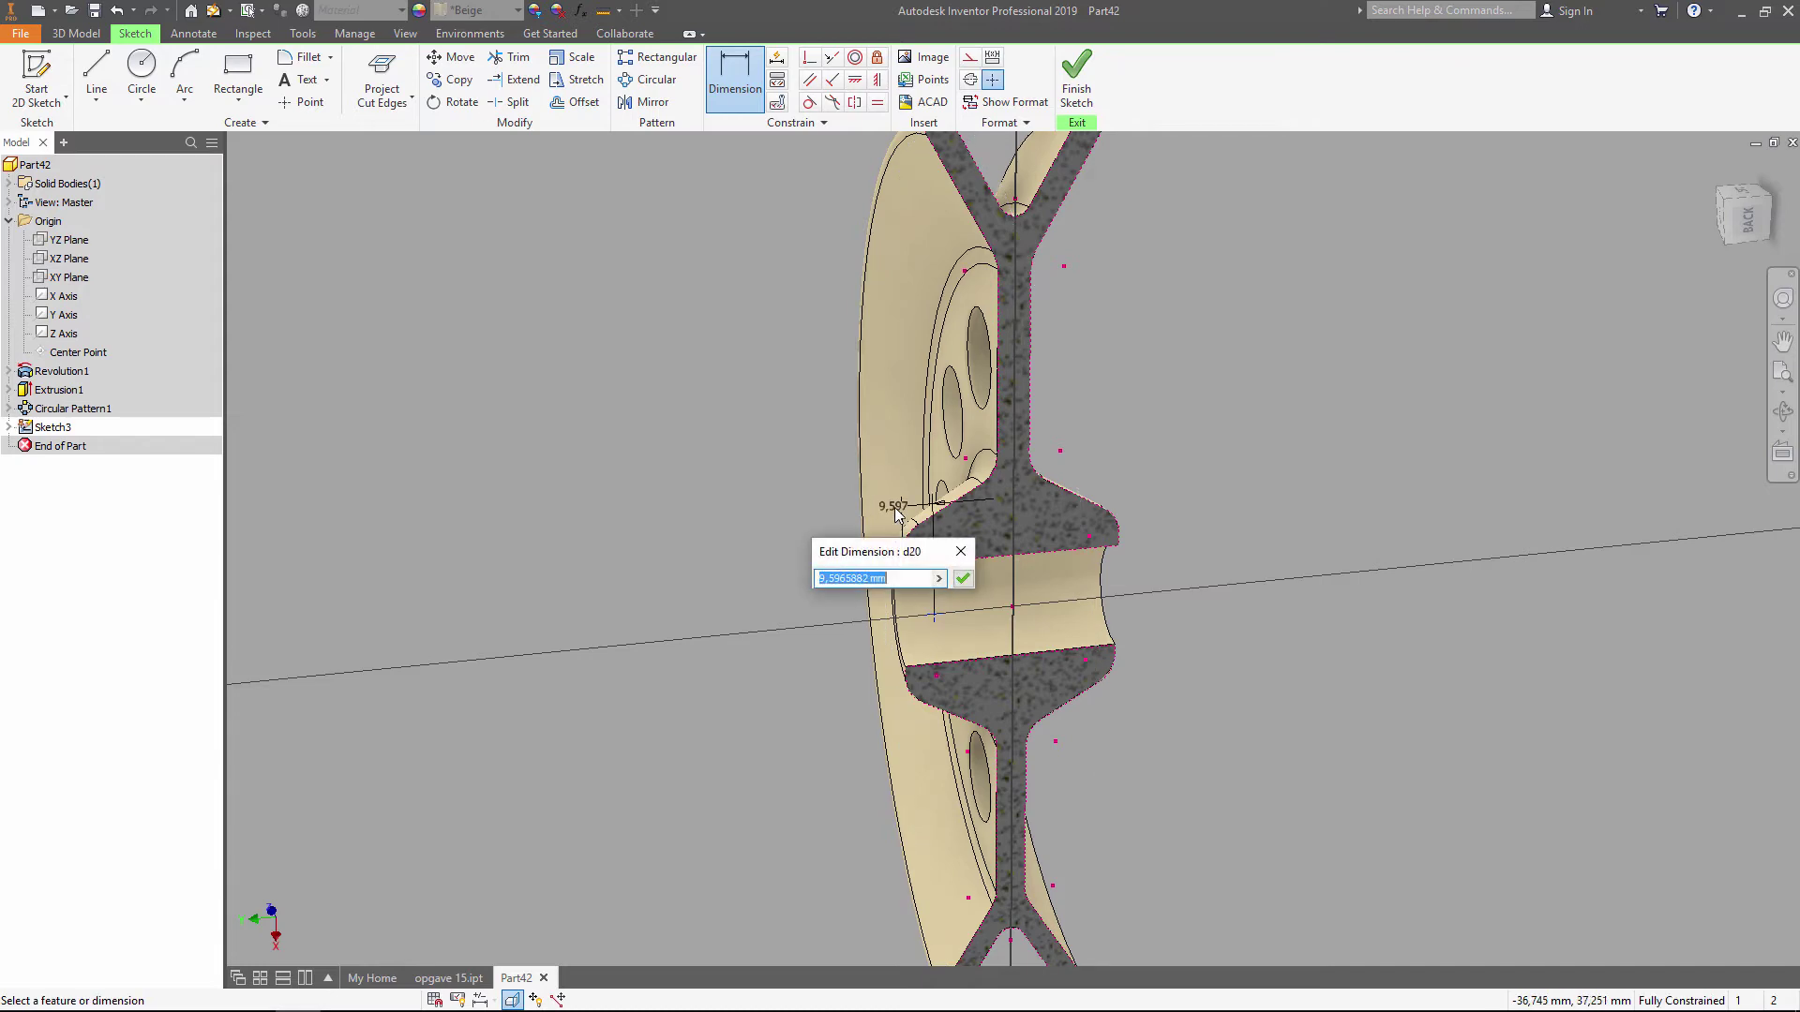
pyautogui.press('Return')
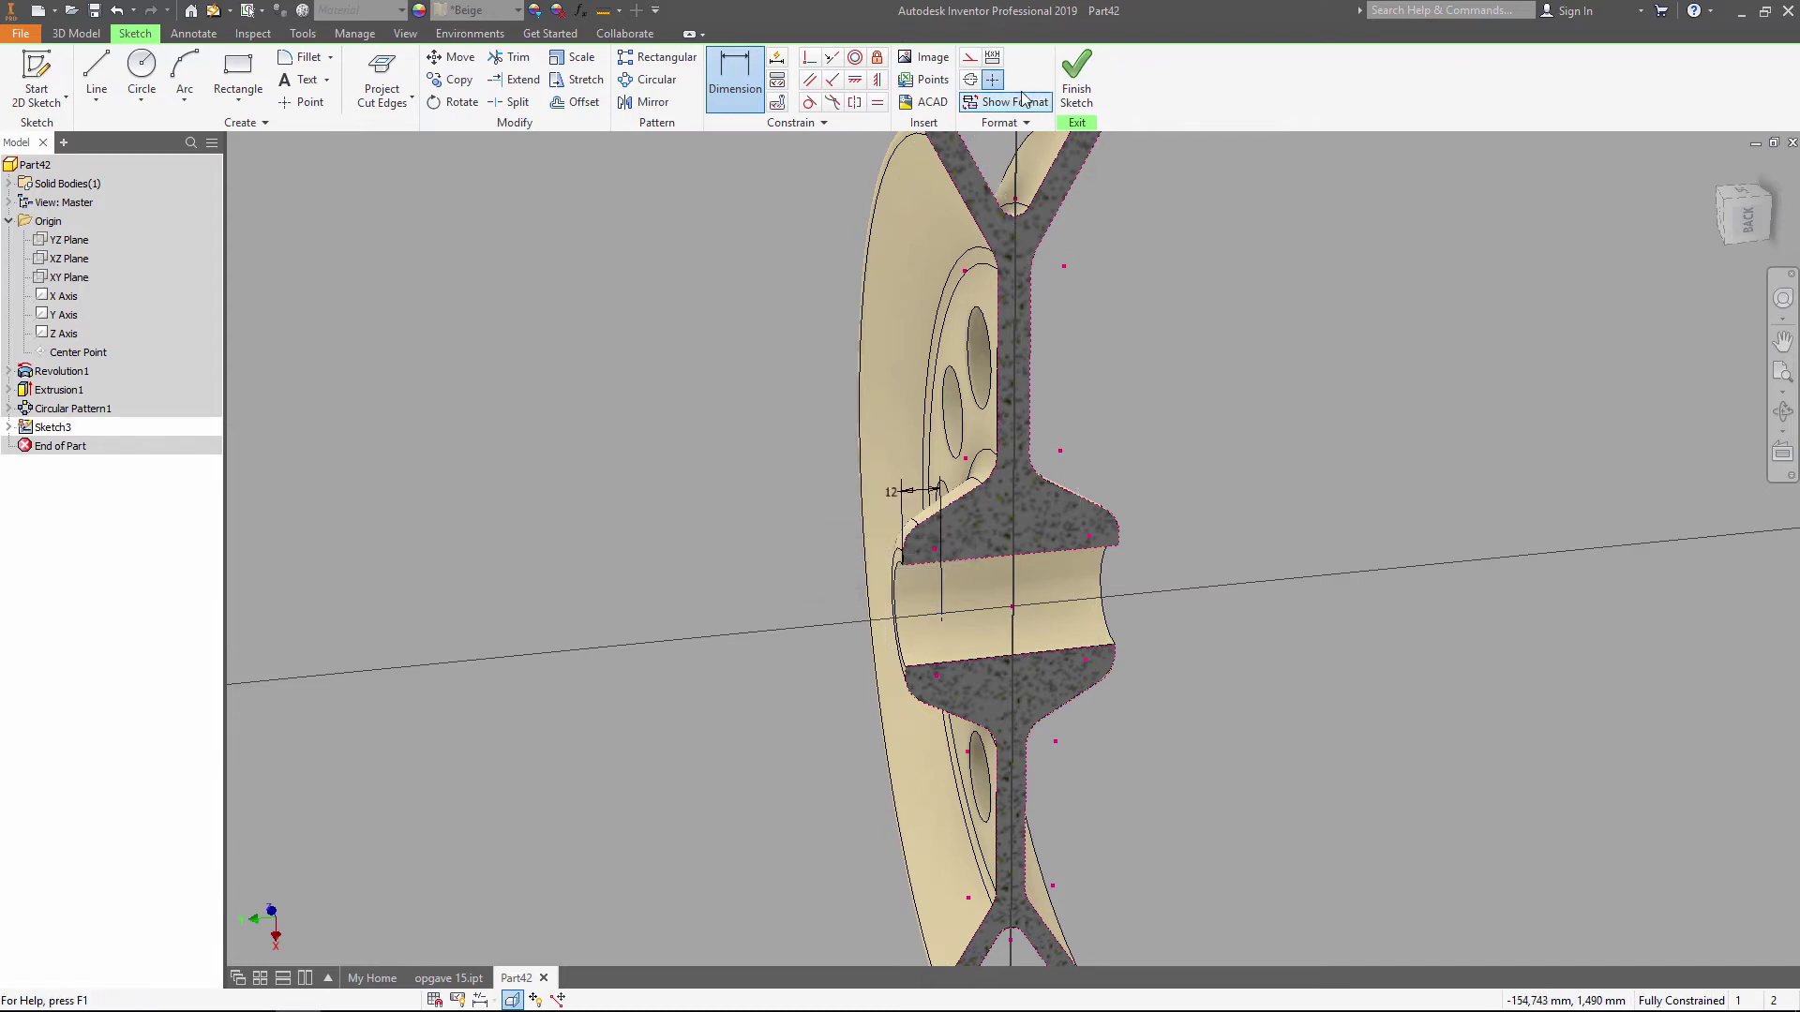
pyautogui.click(1076, 79)
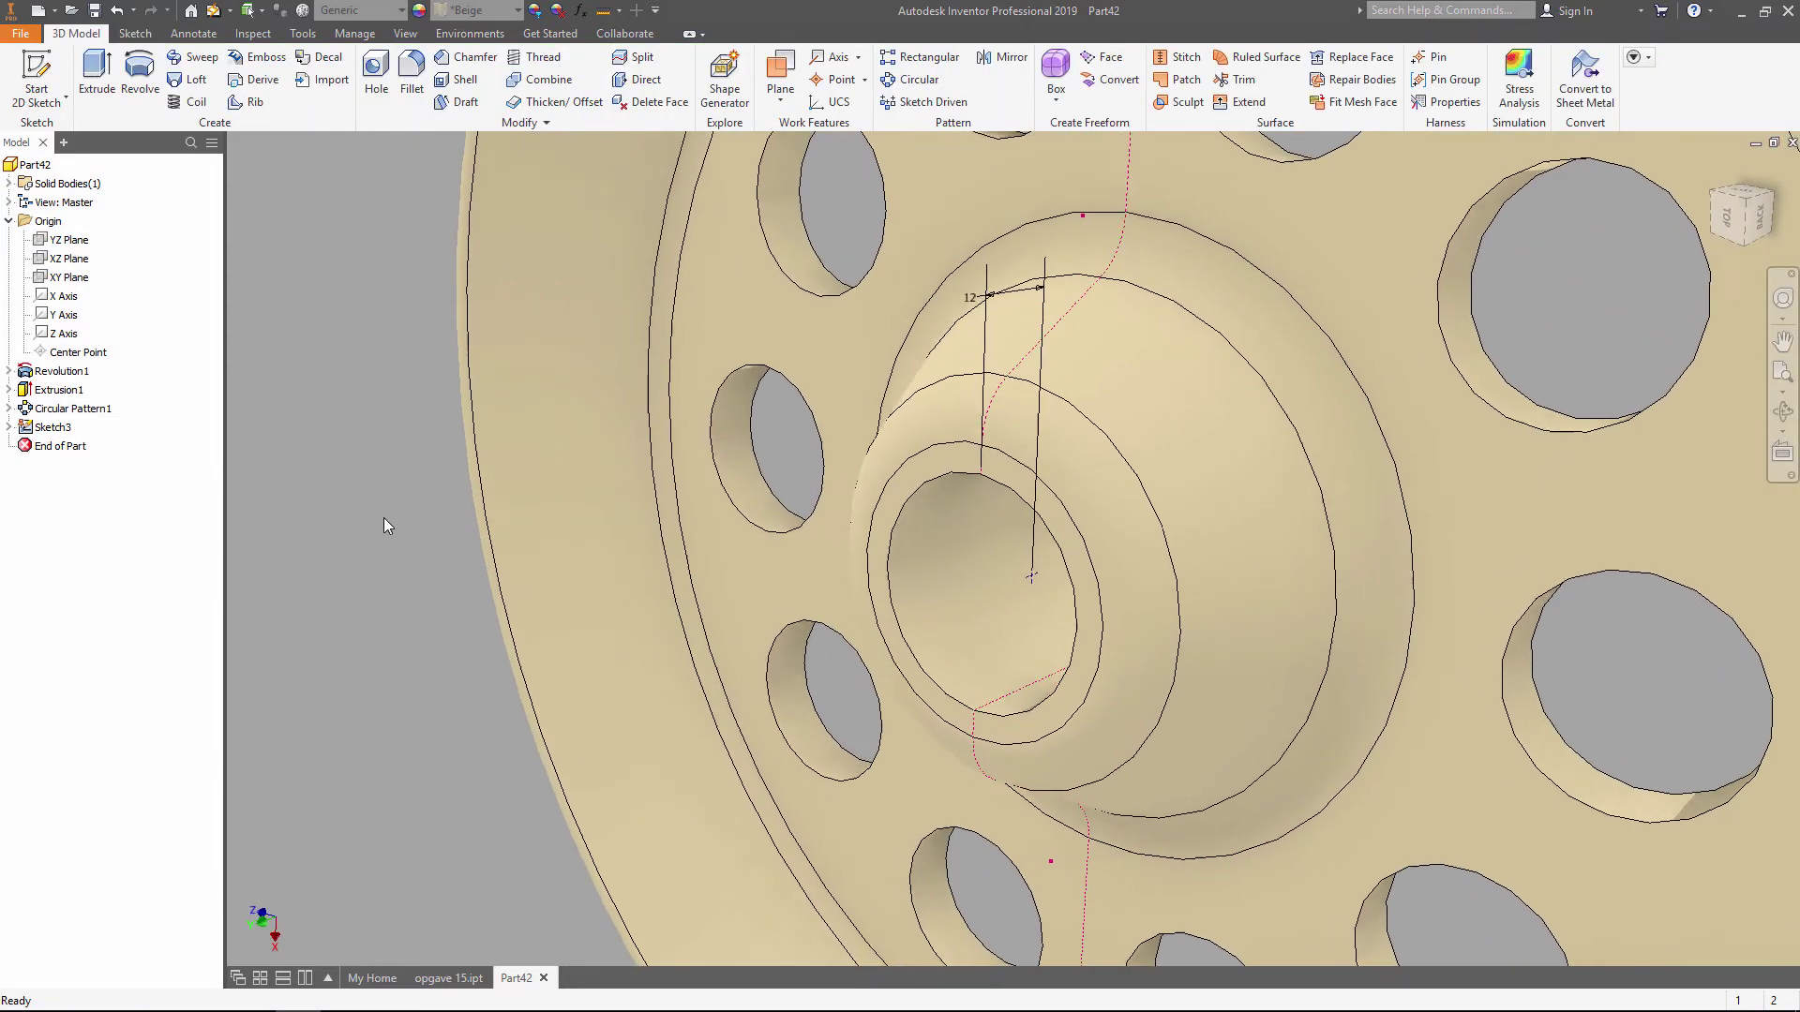
# Step: Add an M8x1.25 threaded hole at the point, terminating at the hub face
pyautogui.click(376, 75)
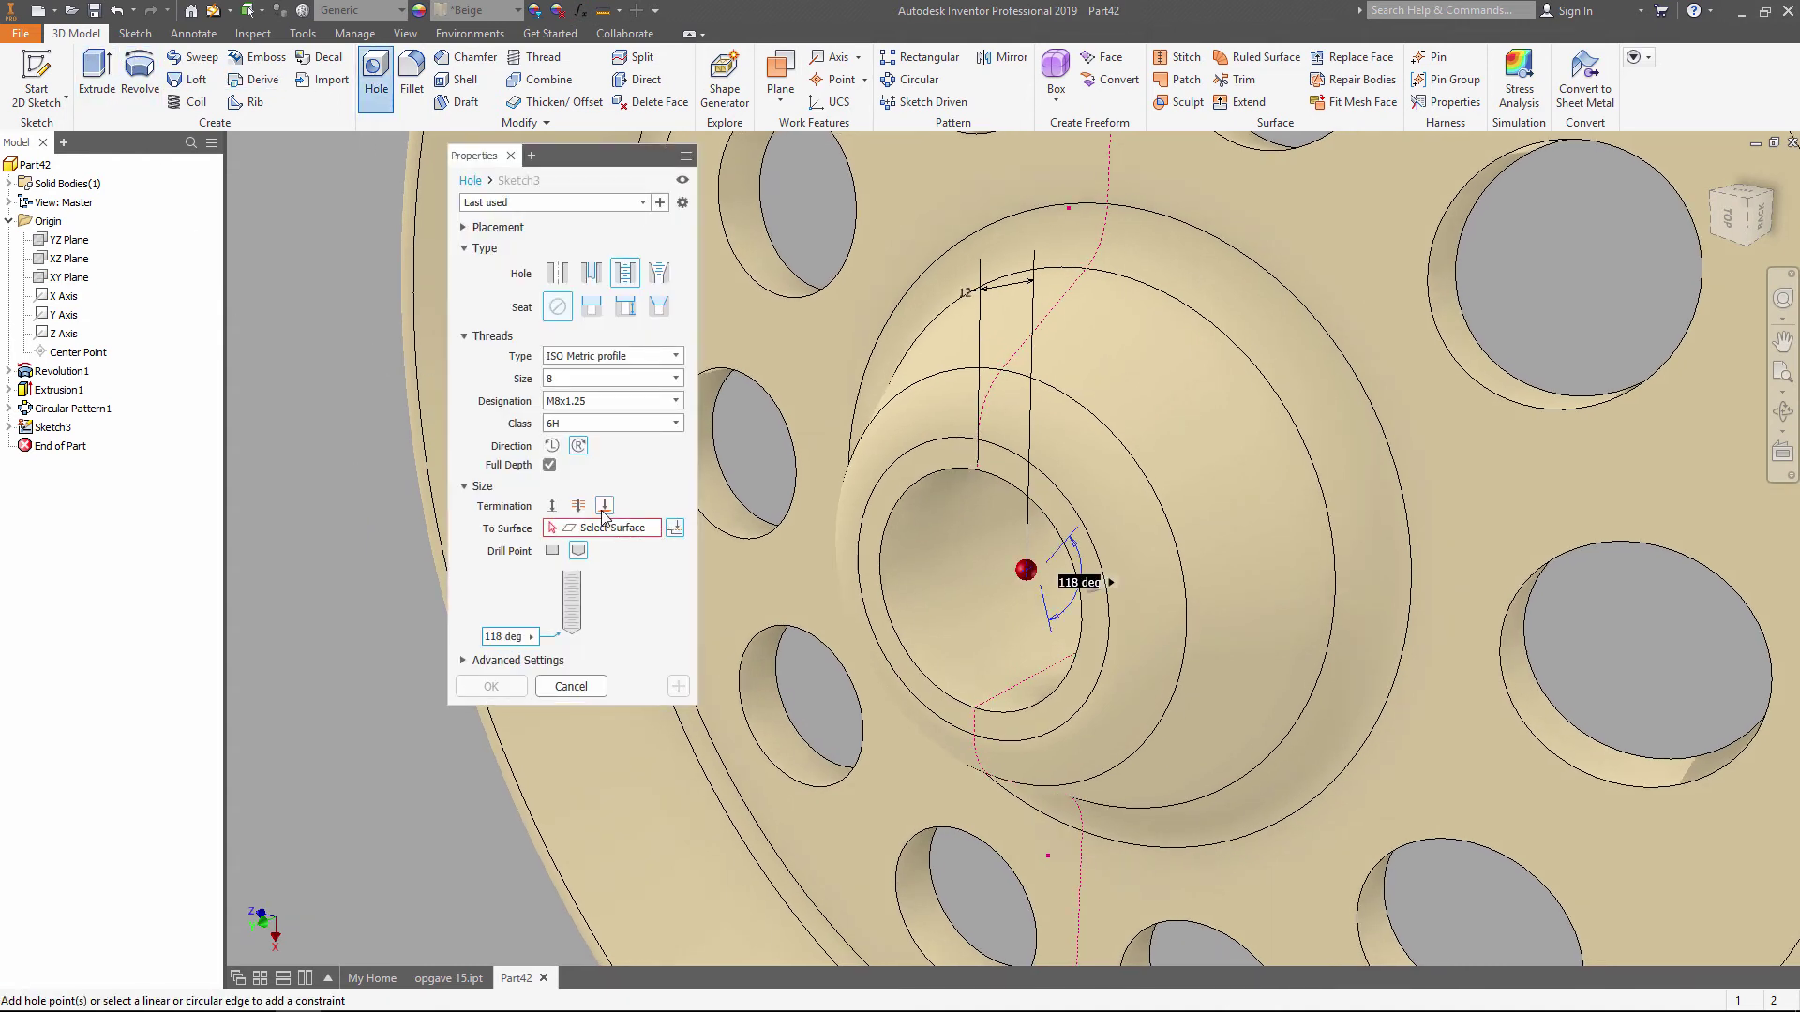
pyautogui.click(553, 506)
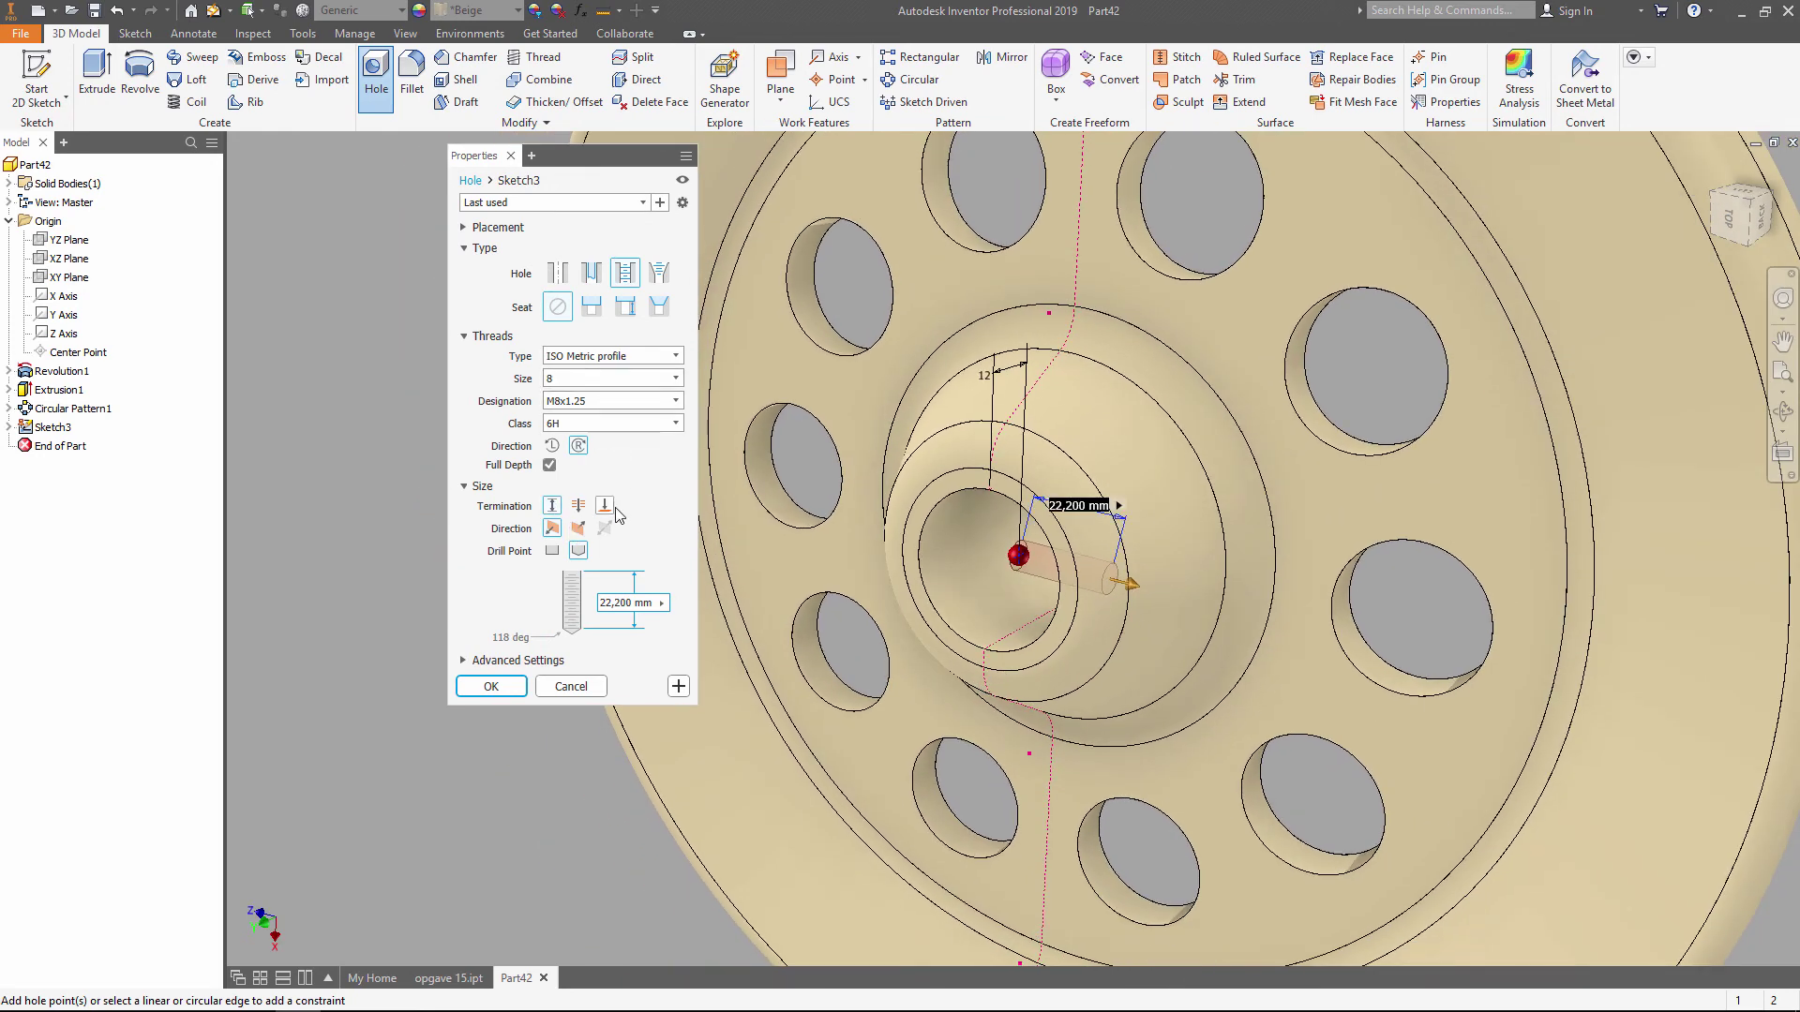
pyautogui.click(605, 506)
pyautogui.click(898, 581)
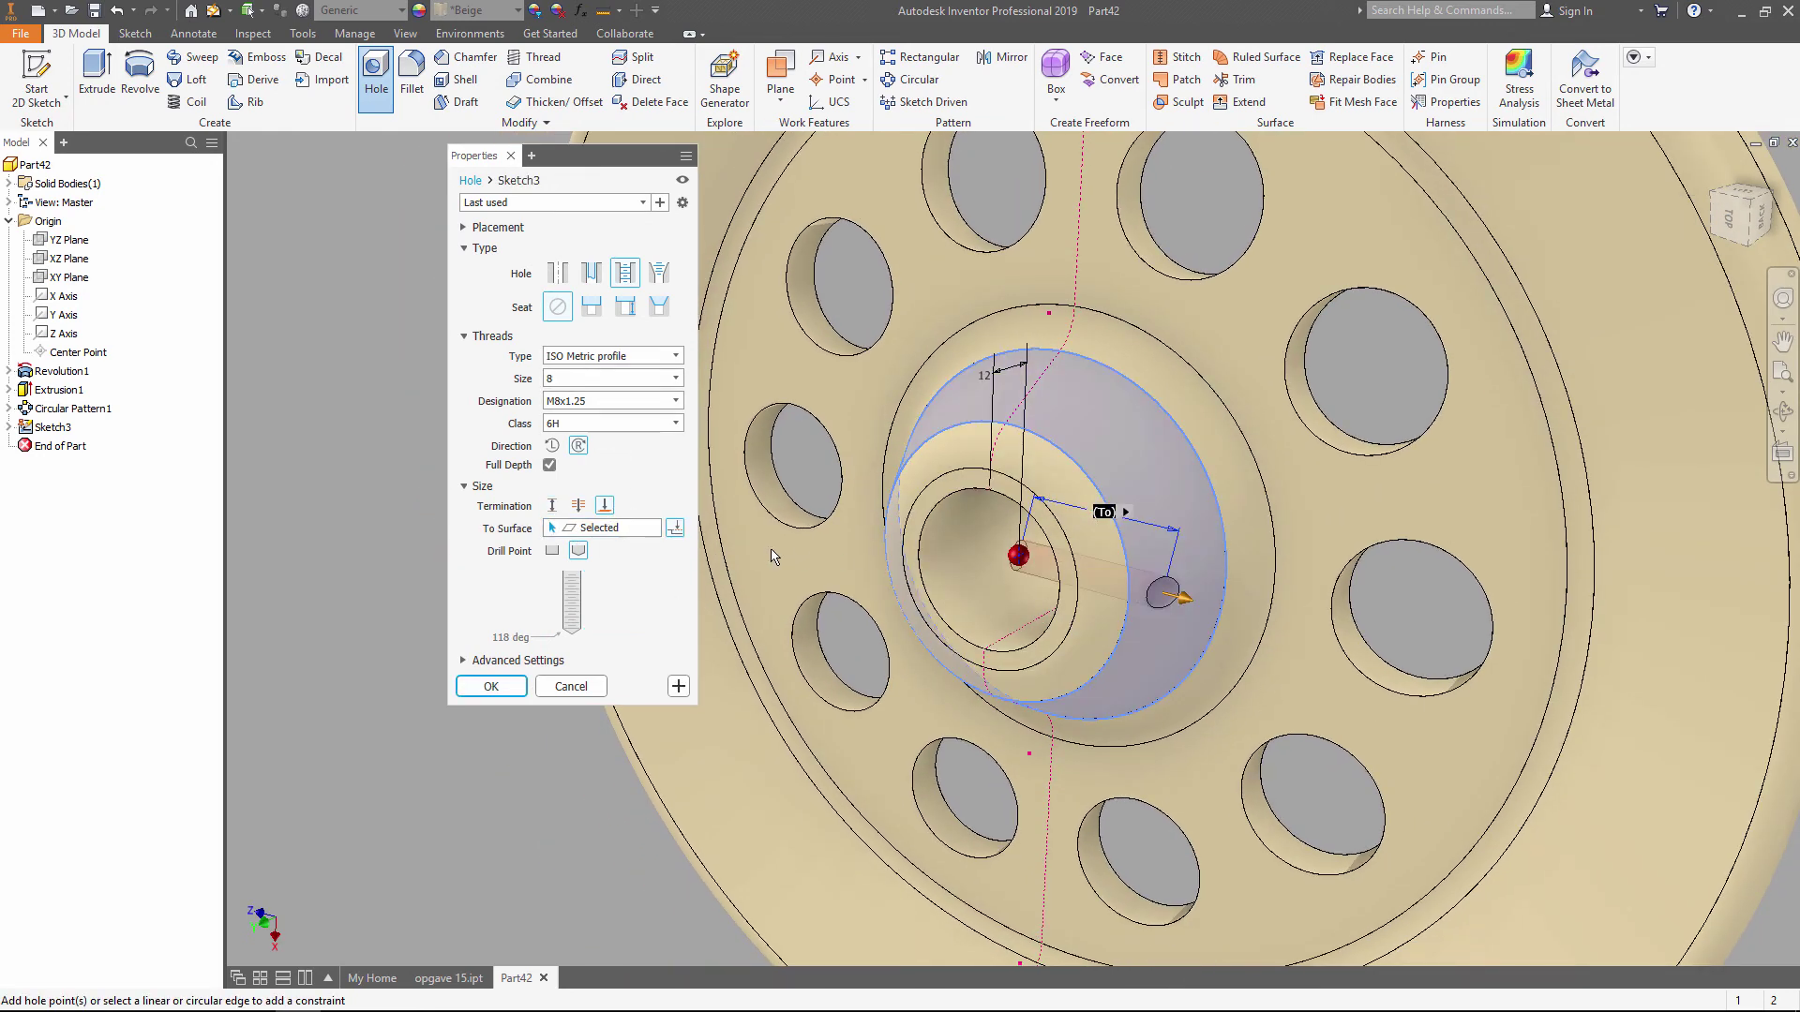
pyautogui.keyDown('shift'); pyautogui.moveTo(768, 554); pyautogui.dragTo(535, 699, button='middle'); pyautogui.keyUp('shift')
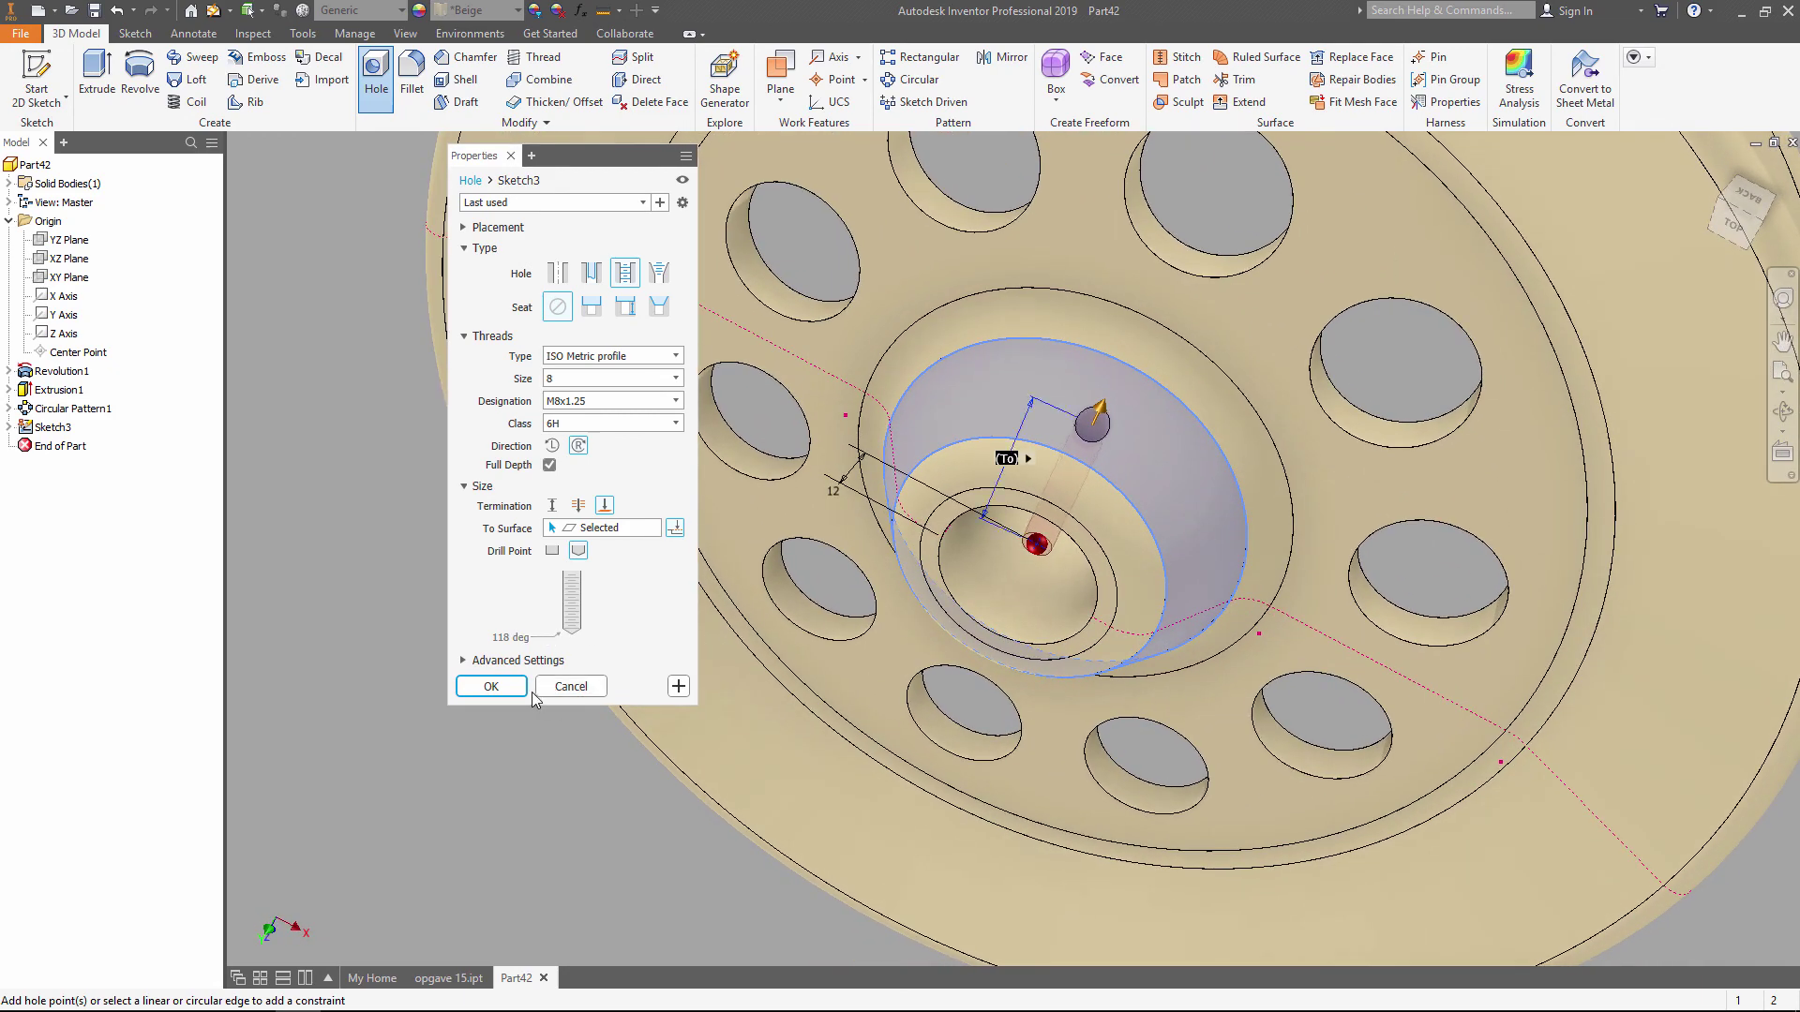
pyautogui.click(497, 687)
pyautogui.press('F6')
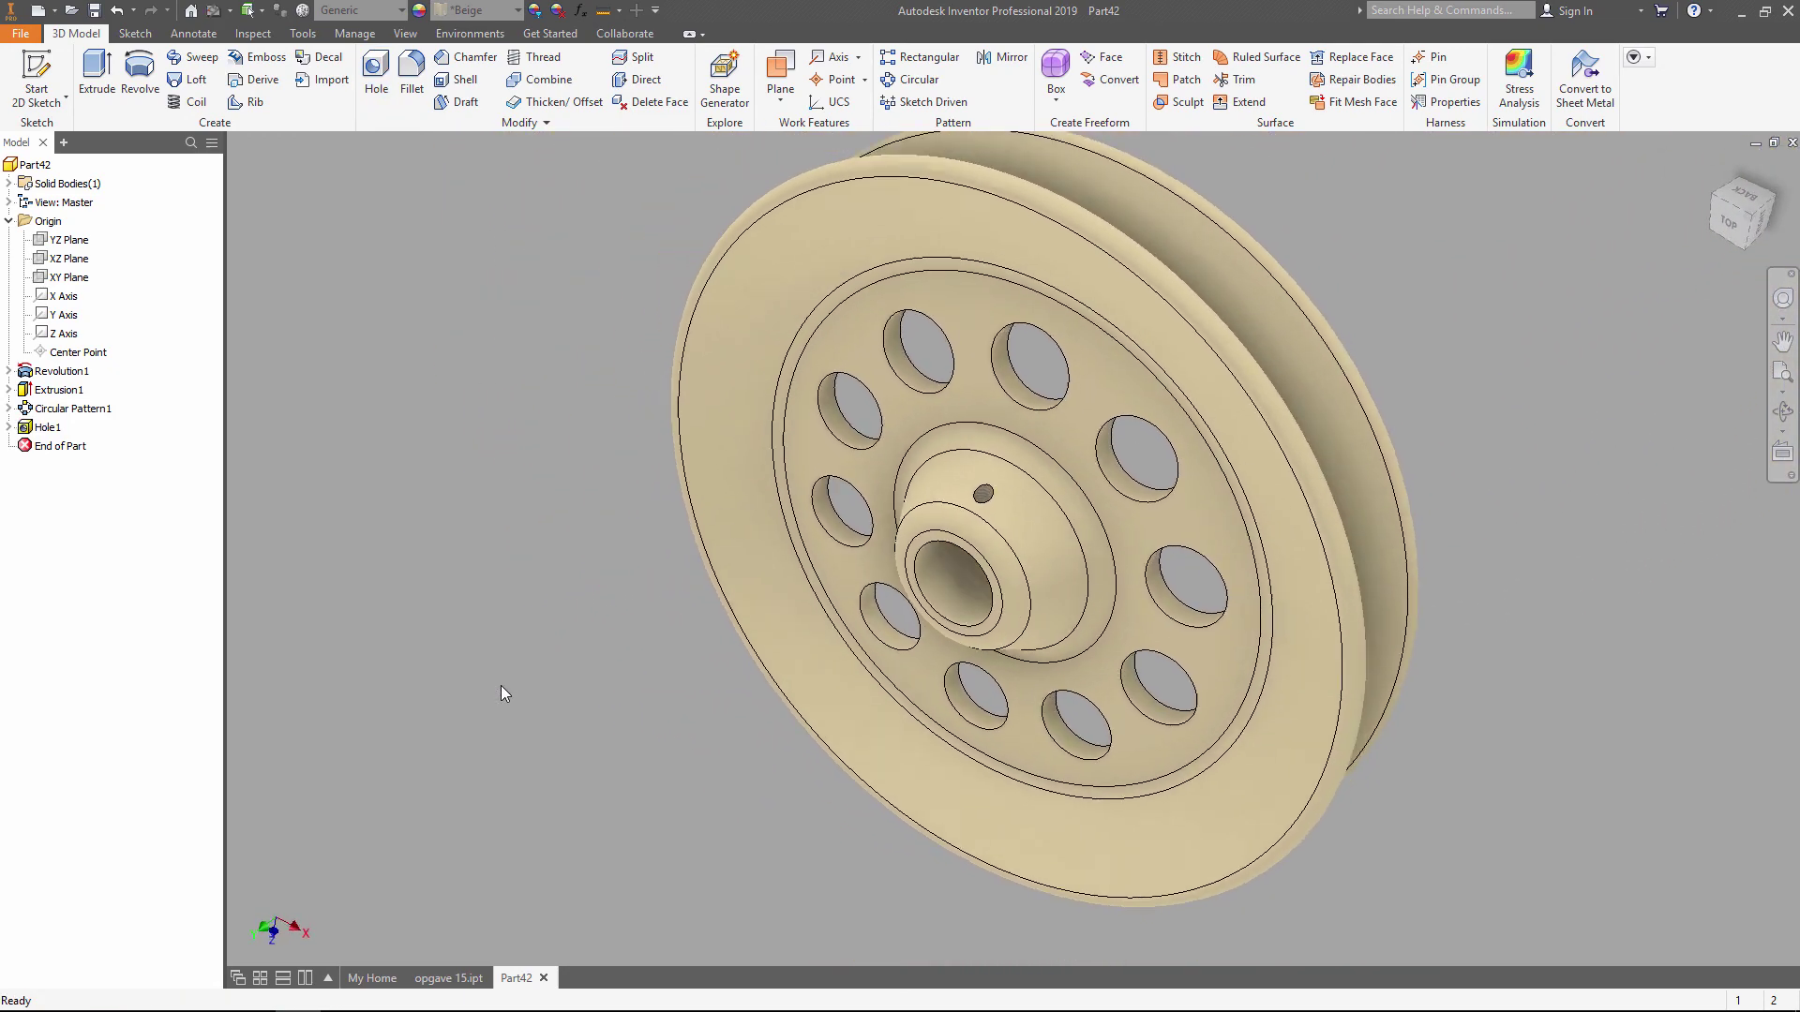